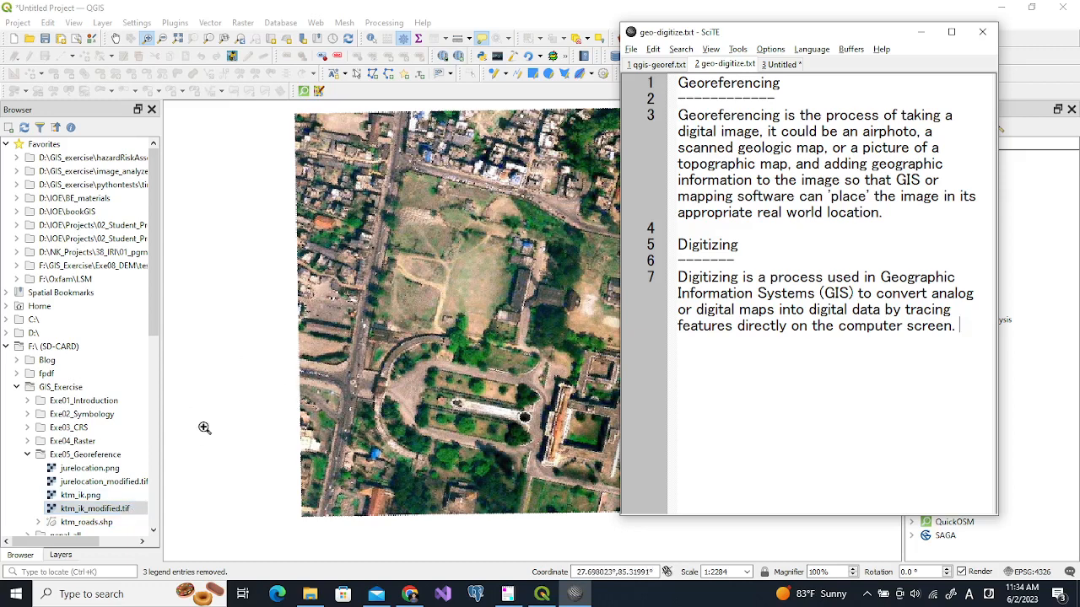
- Start a new GeoPackage layer stored in a new database file named digitize in the vdo folder
click(74, 554)
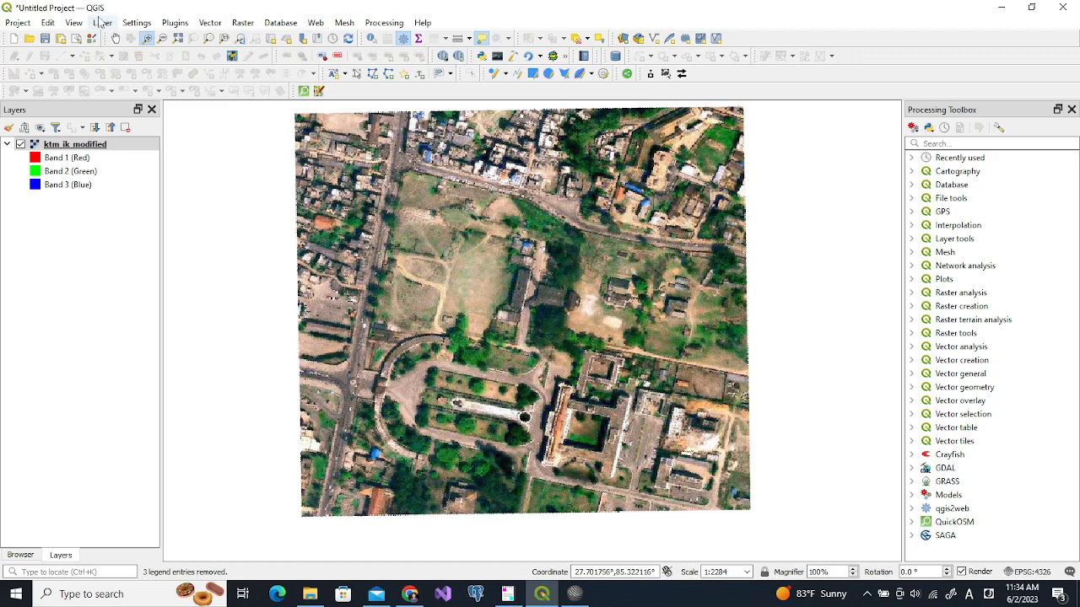
click(101, 23)
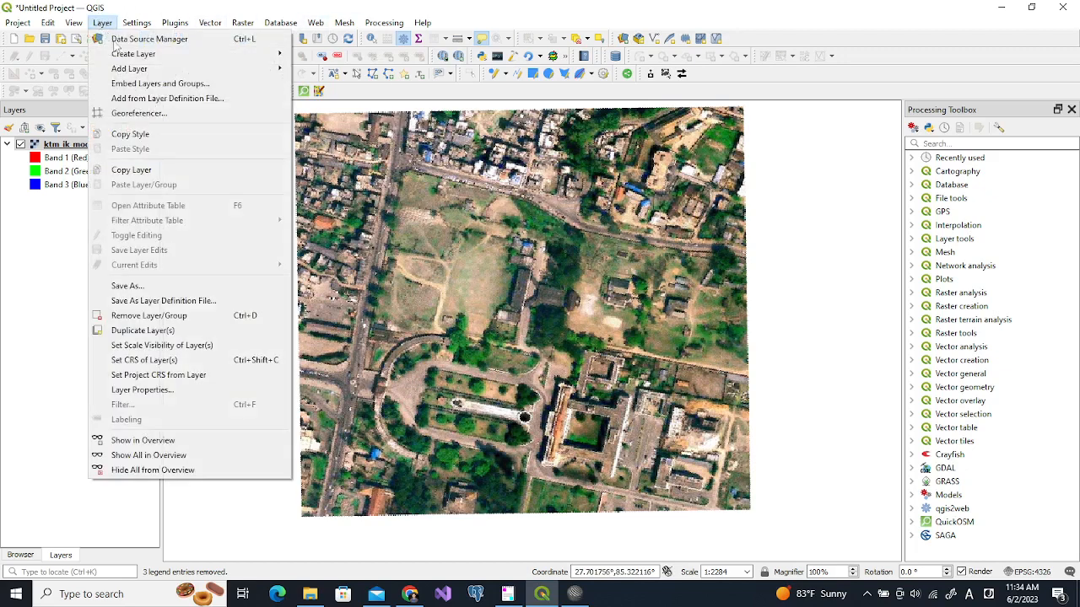
mouse_move(278, 54)
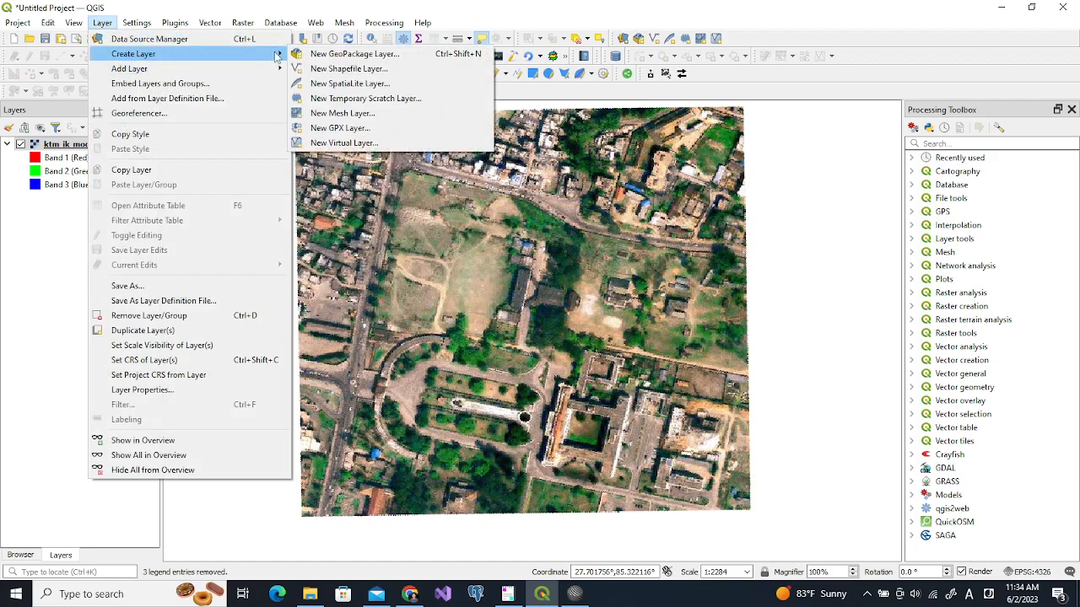
click(295, 58)
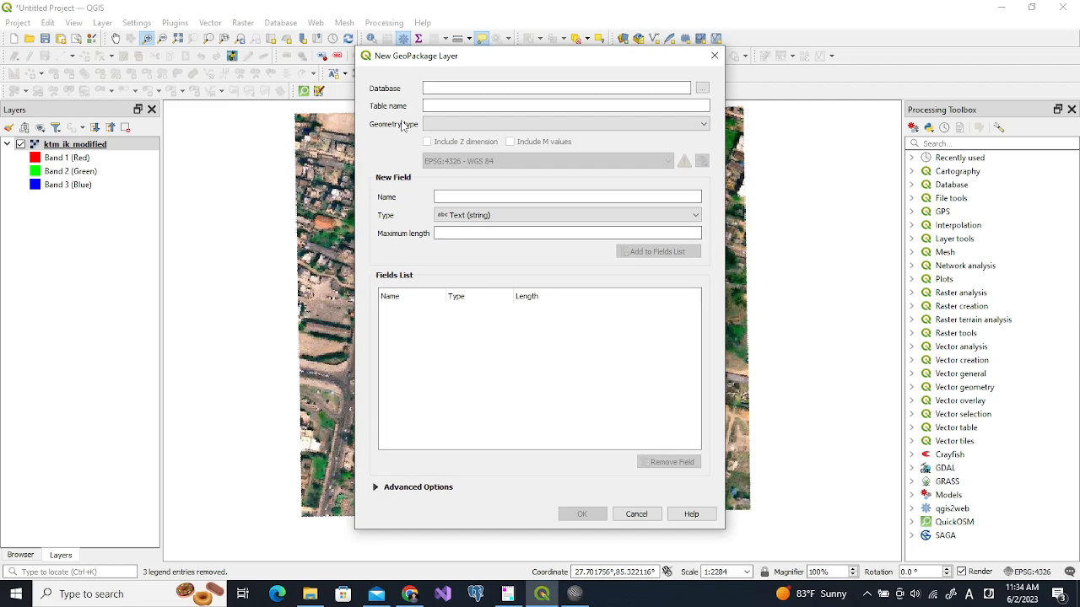
click(702, 88)
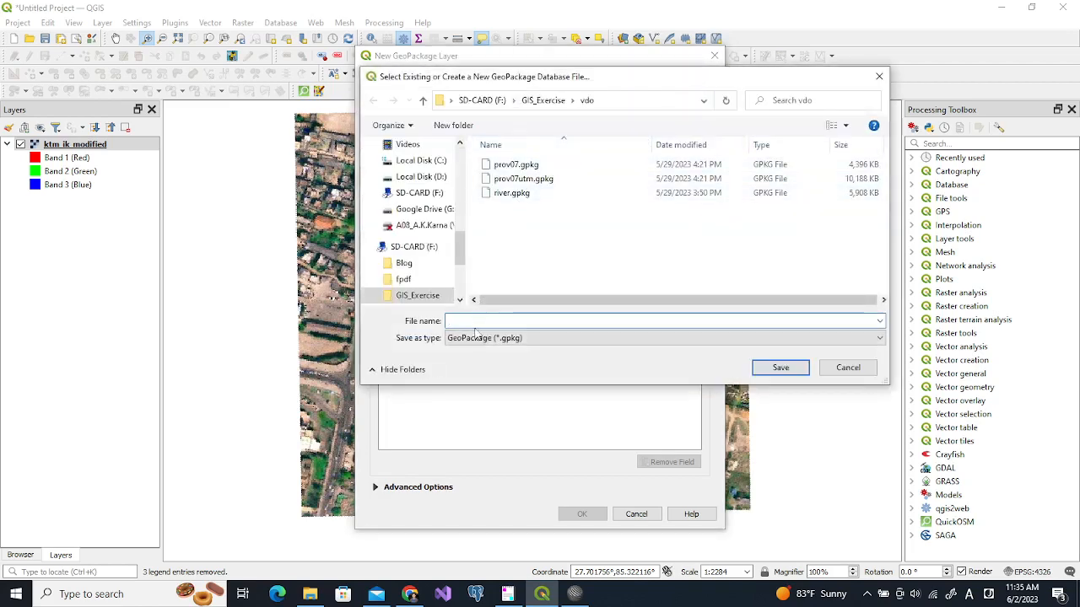
text(digitize)
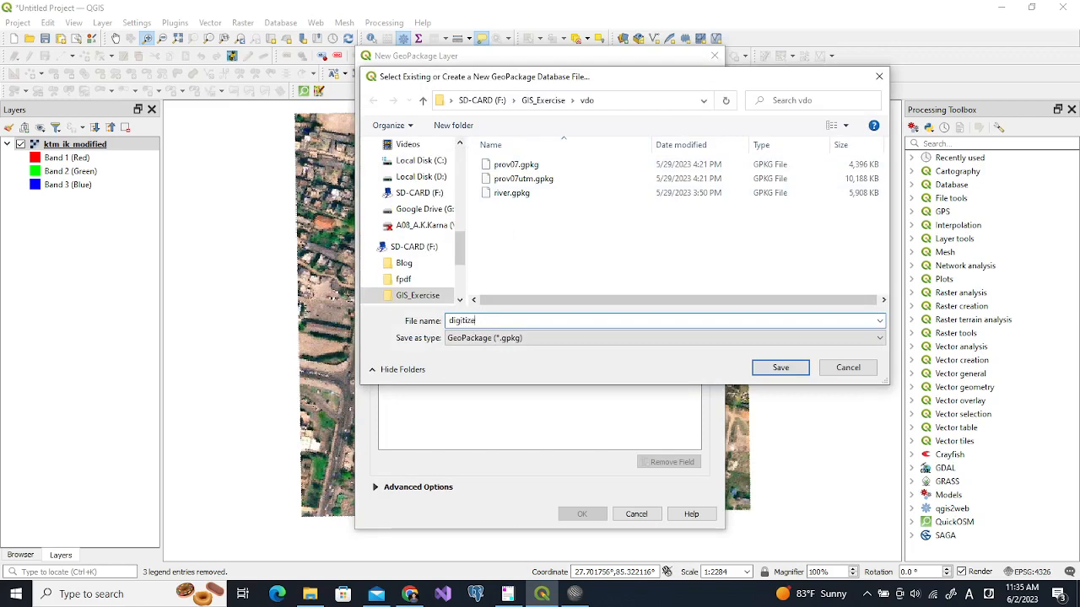
key(Return)
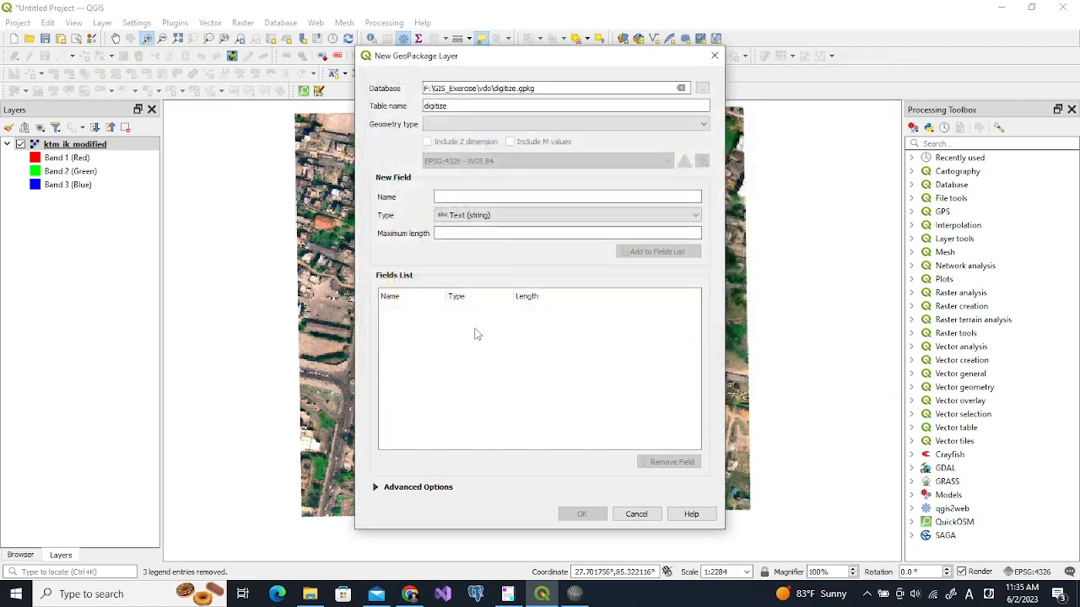
- Name the table building, set its geometry type to Point, and create the layer without extra fields
drag(458, 106, 420, 107)
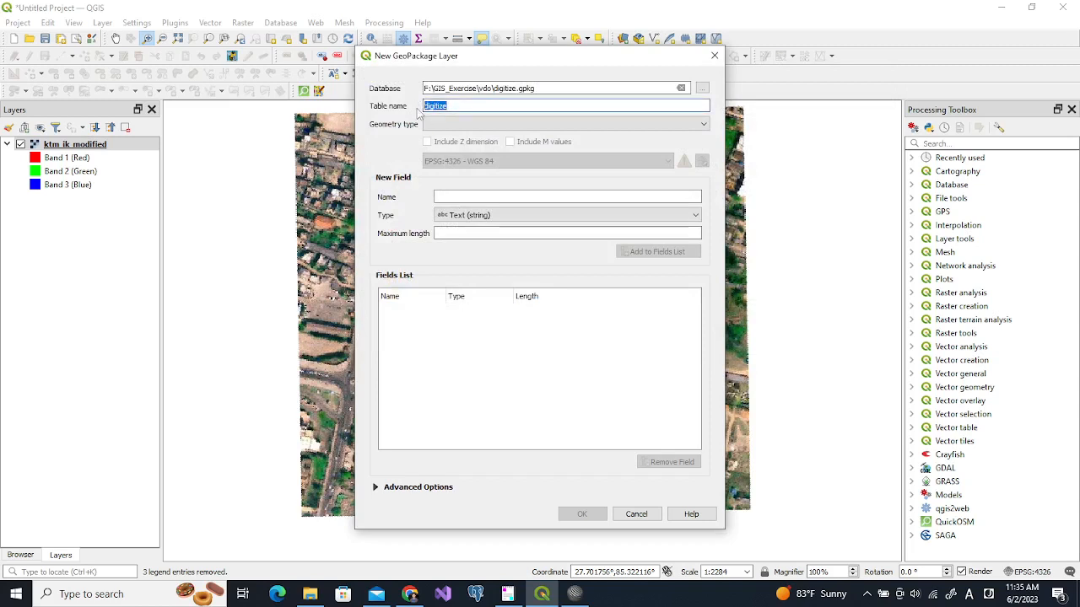
text(building)
click(462, 125)
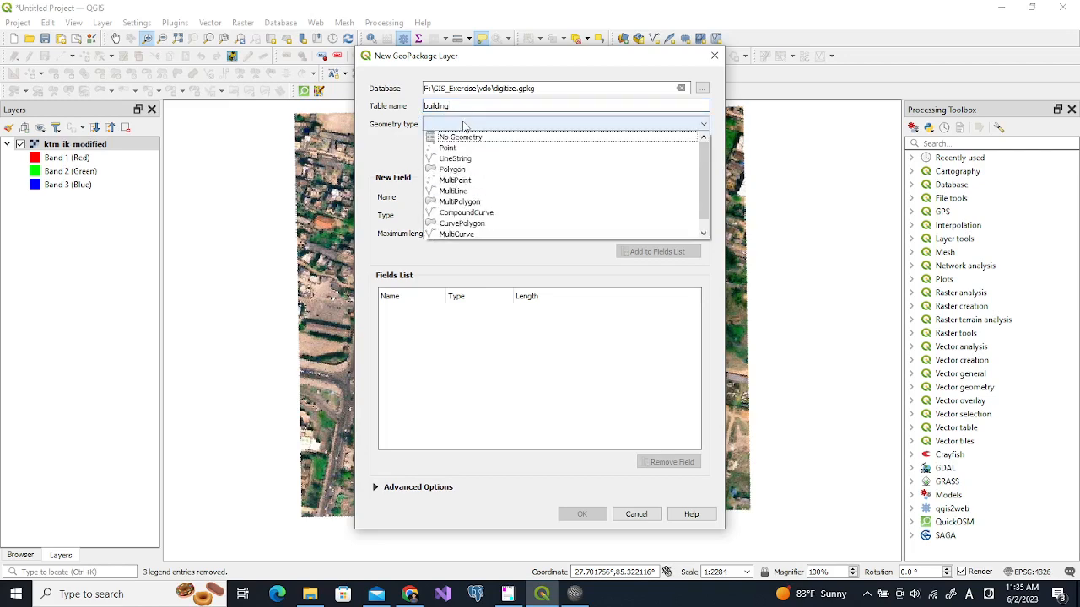
click(458, 148)
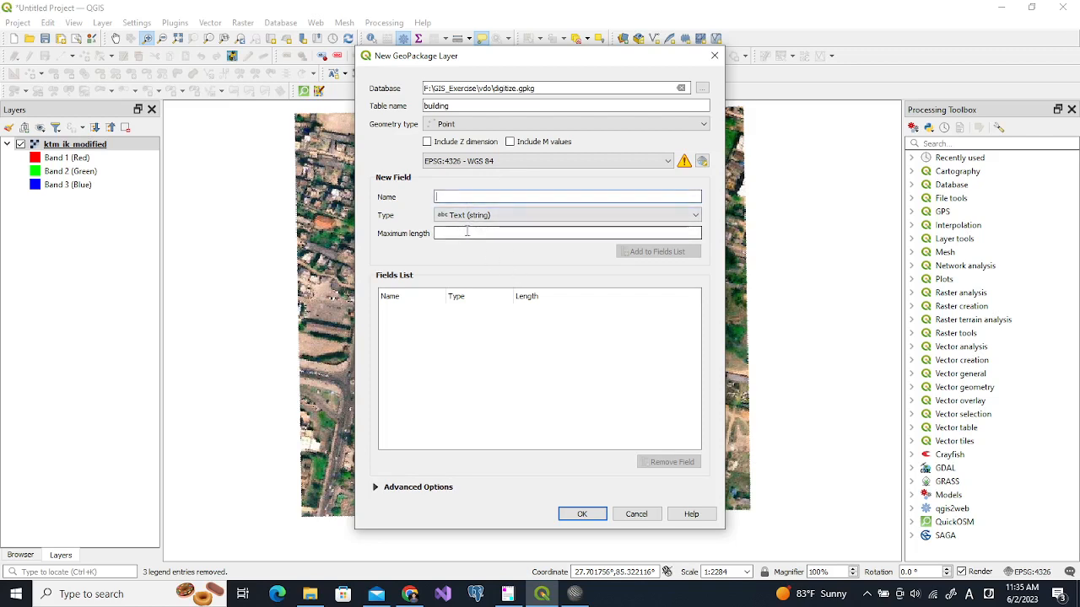
click(466, 233)
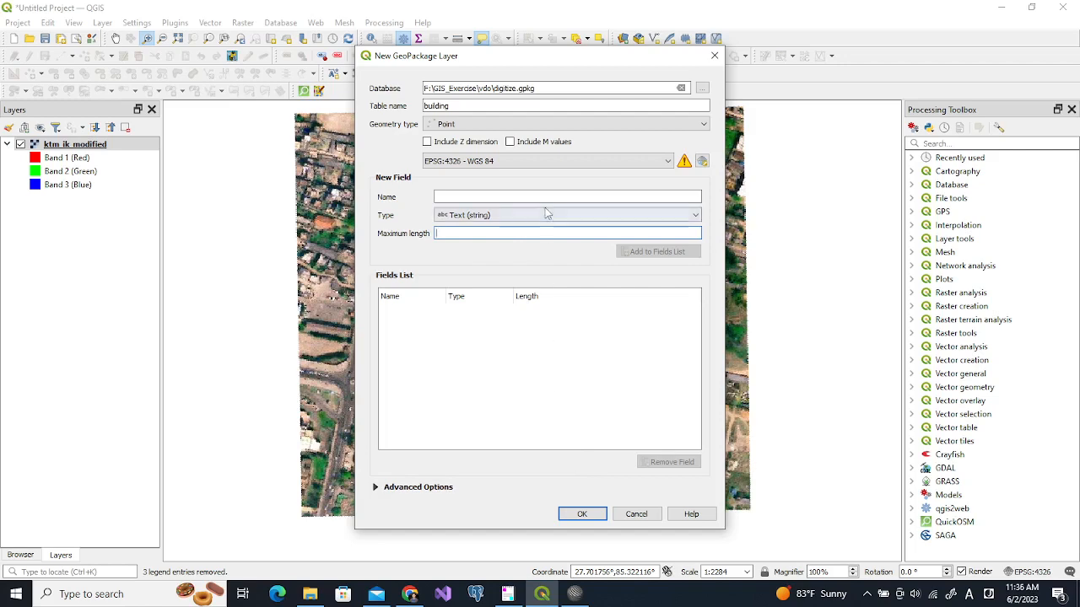
click(583, 514)
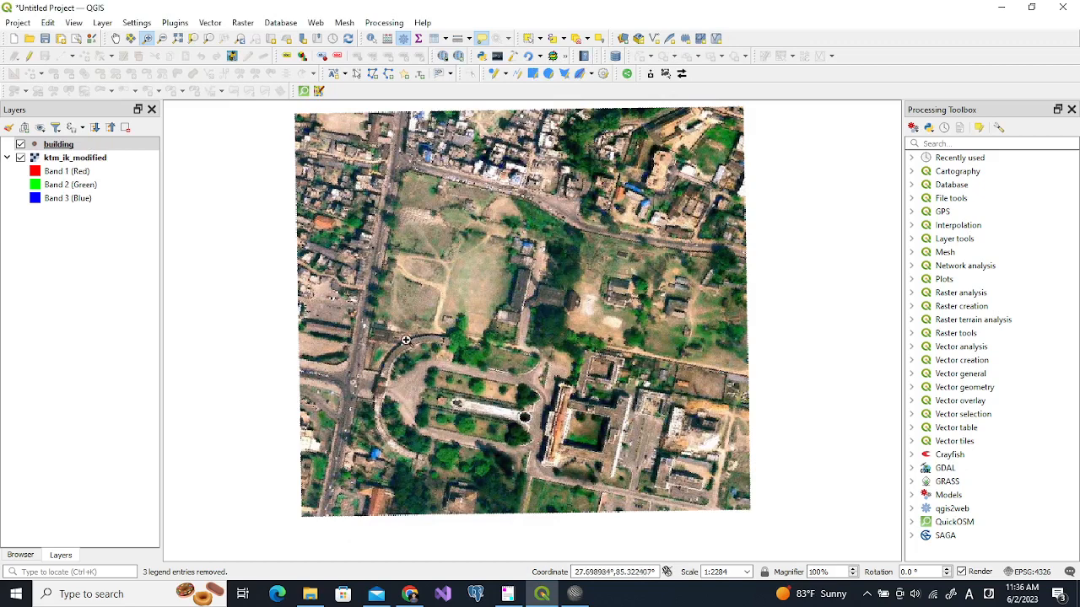
- Enable editing on the building layer and add a point at the road junction in the image's northwest, keeping the autogenerated fid
click(59, 148)
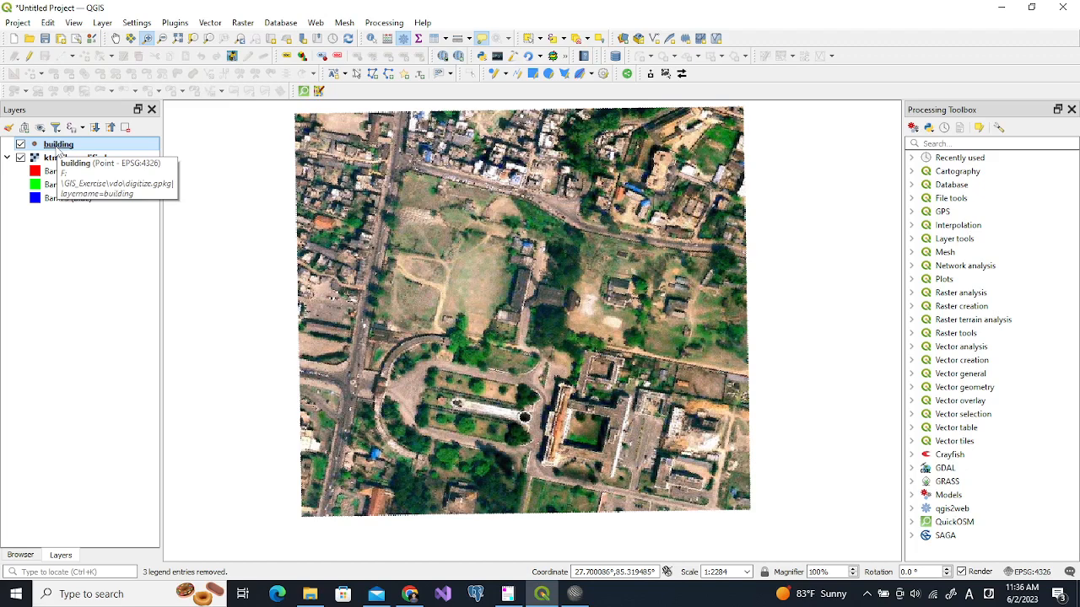
click(28, 56)
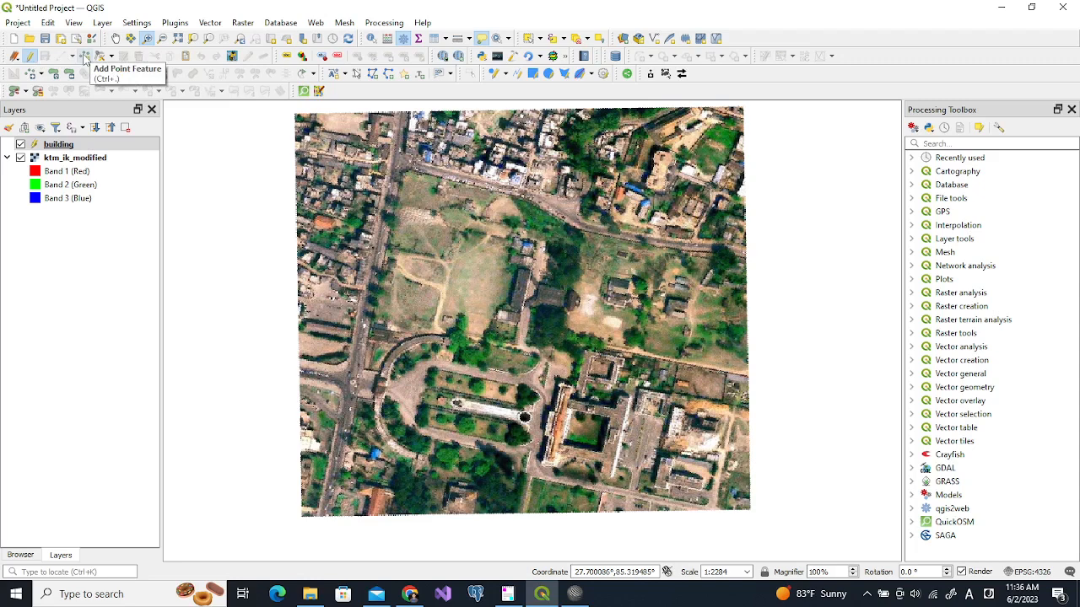
click(84, 57)
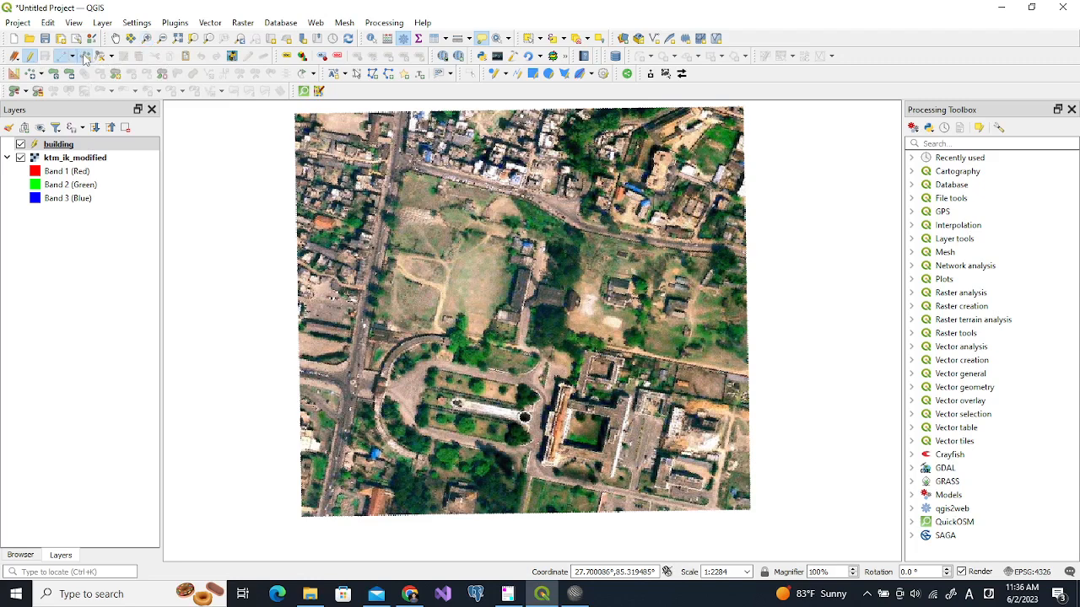
click(395, 162)
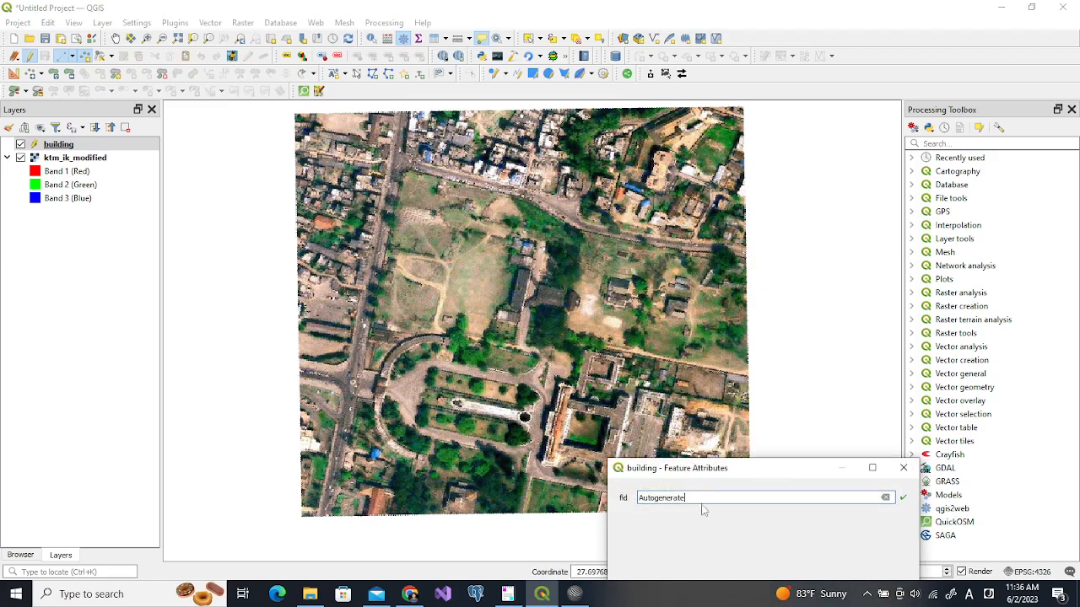
drag(717, 472, 673, 259)
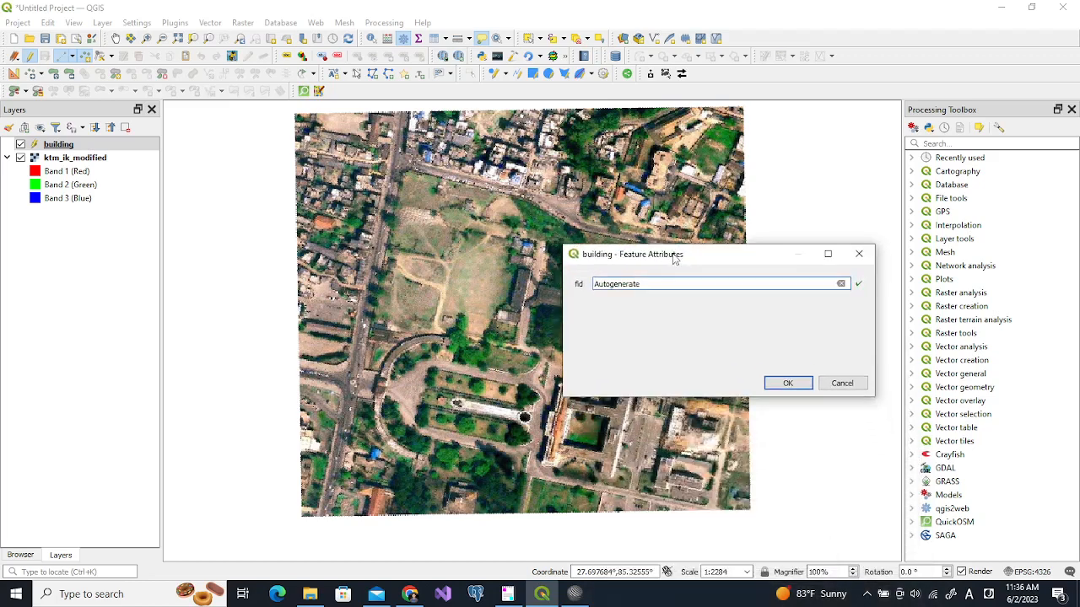
click(789, 382)
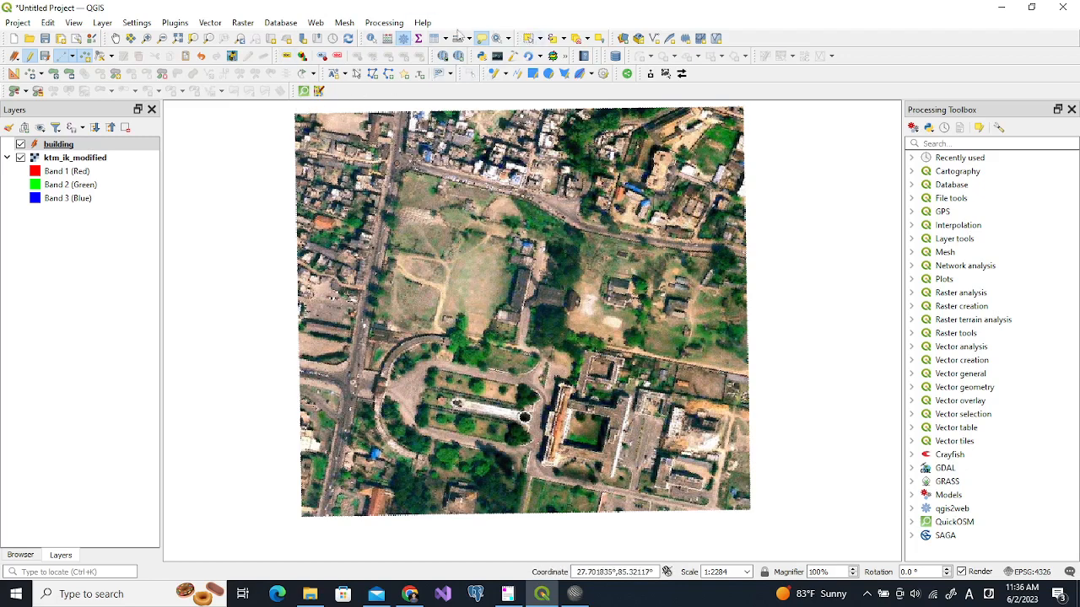
- Select the point at the northwestern road junction and delete it from the building layer
click(533, 39)
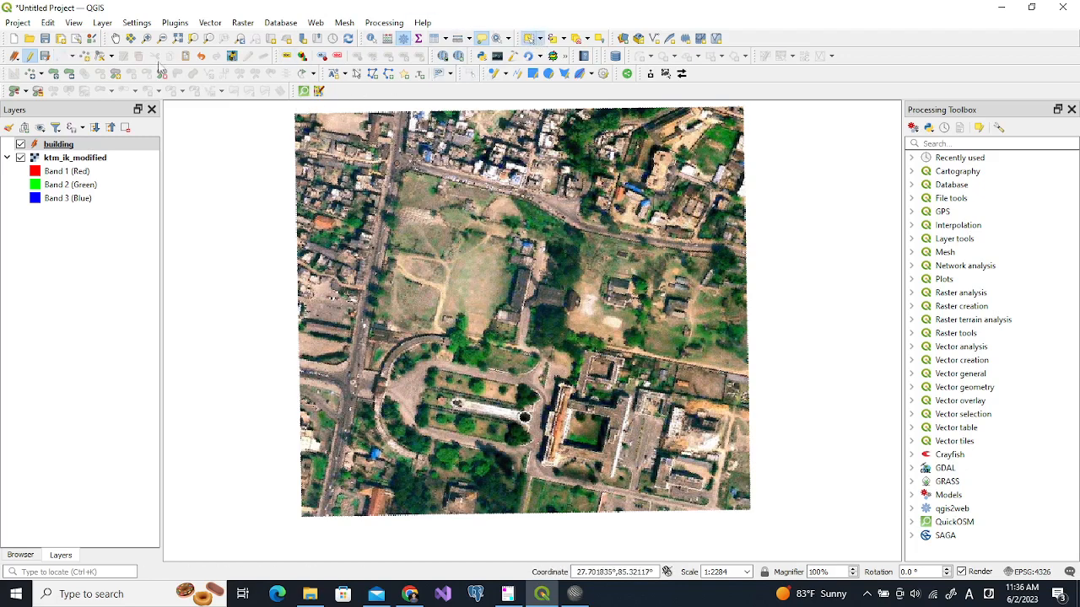
click(401, 170)
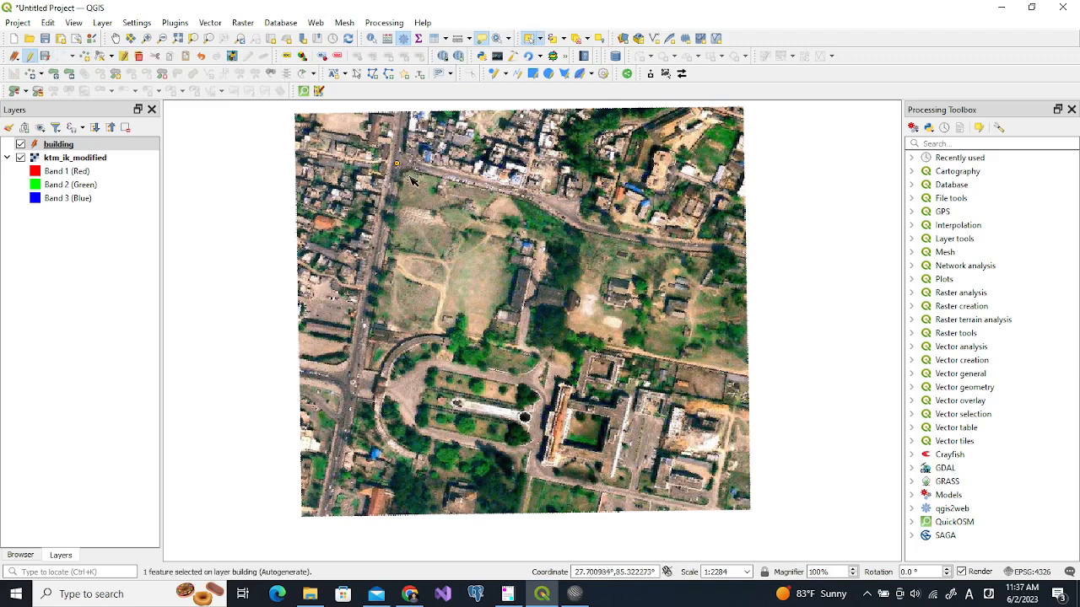
click(139, 56)
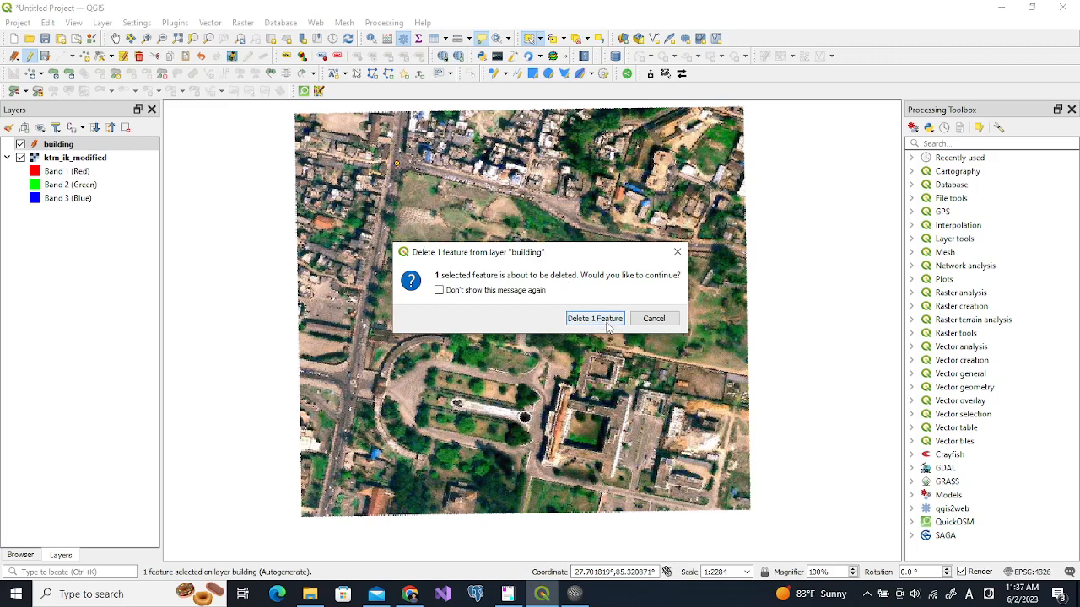
click(609, 319)
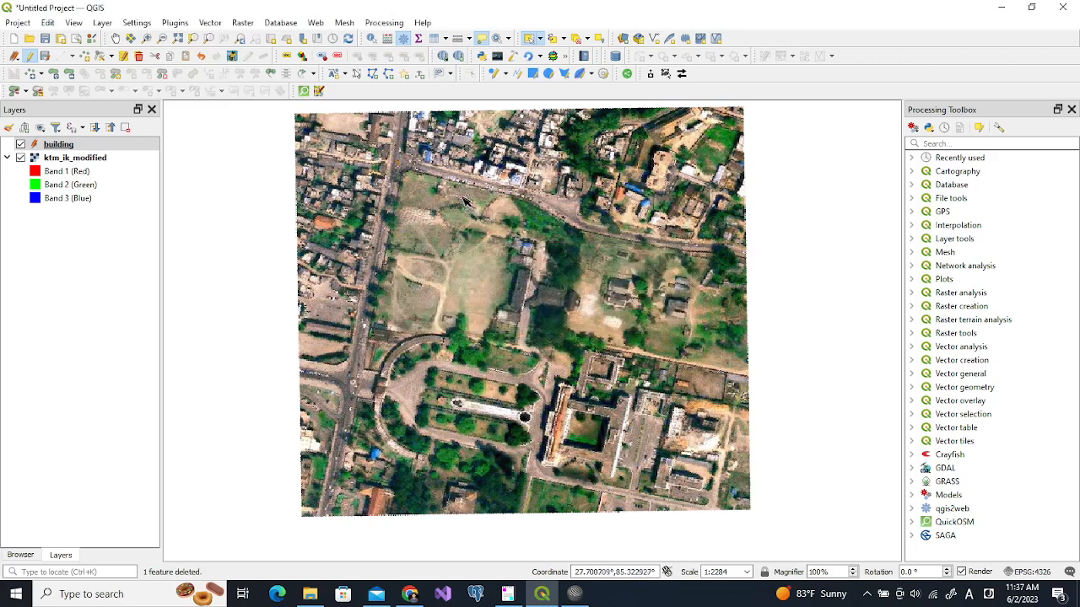
- Add three building points on the dense block just north of the main road, keeping the autogenerated fid for each
click(86, 58)
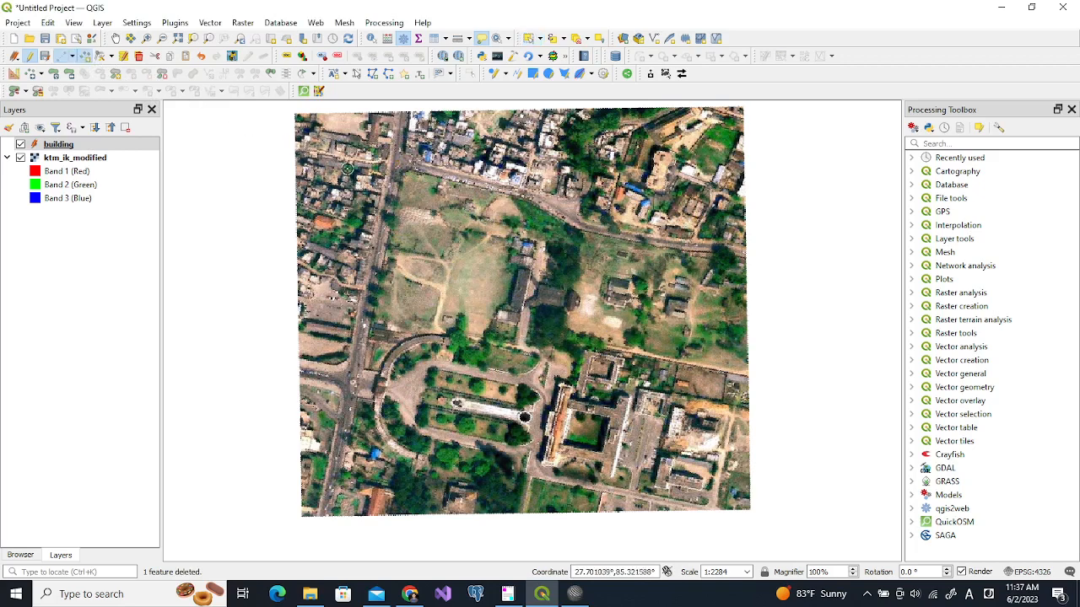
right_click(478, 165)
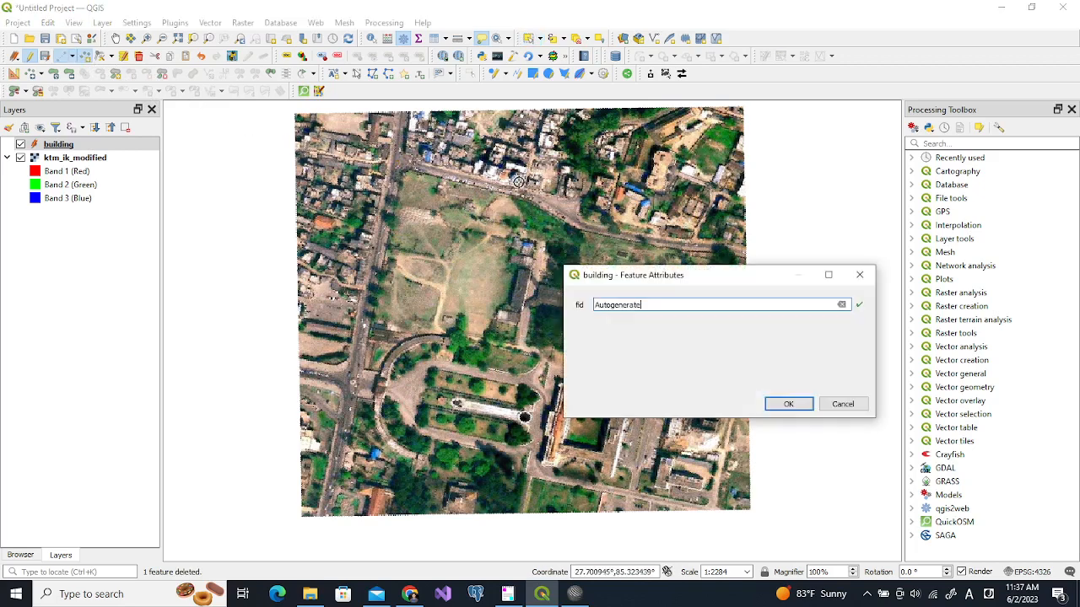
click(773, 409)
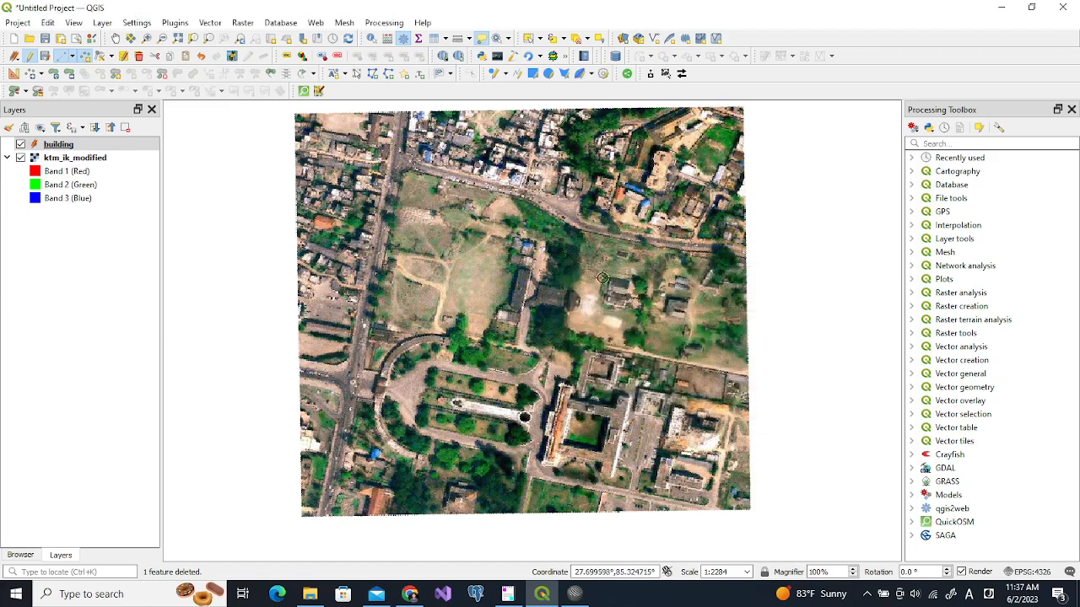
right_click(491, 171)
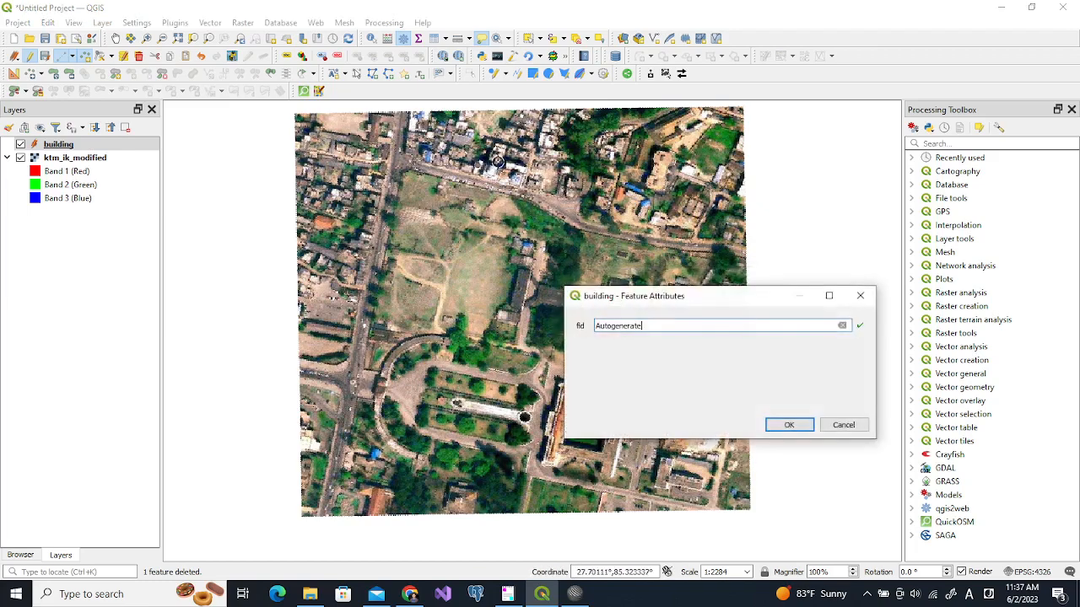
click(797, 429)
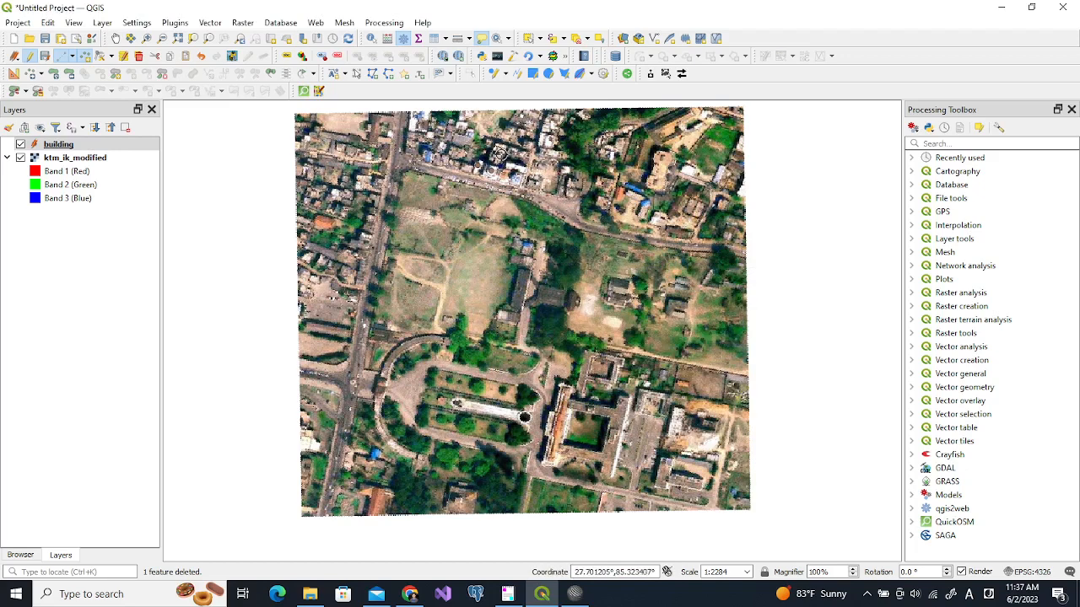
right_click(494, 155)
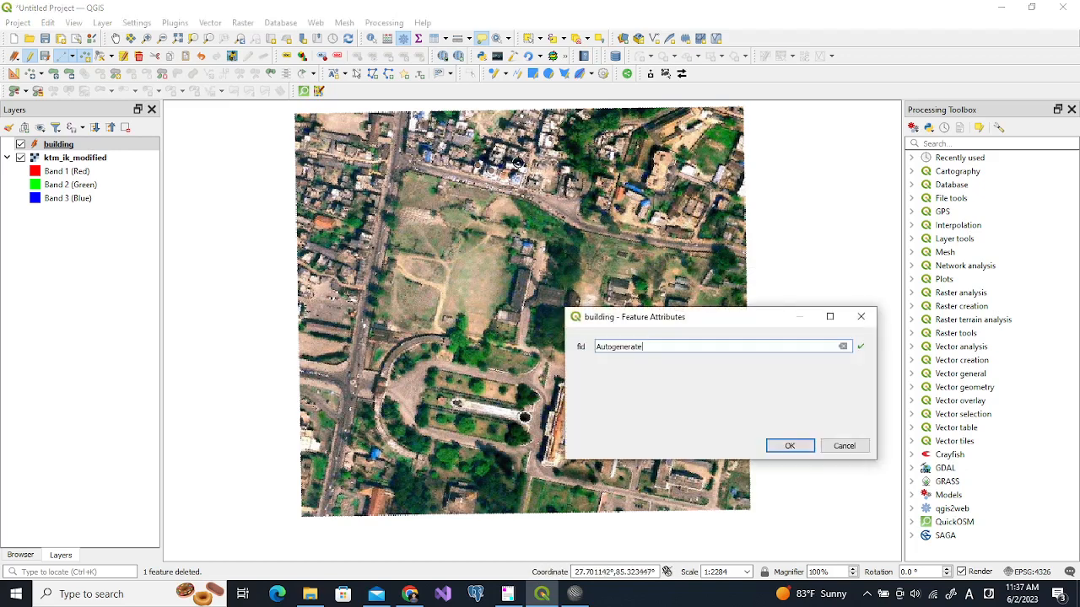
click(775, 447)
- Add four more building points in the northeast, east, centre and southeast of the image, and save the layer edits
right_click(665, 195)
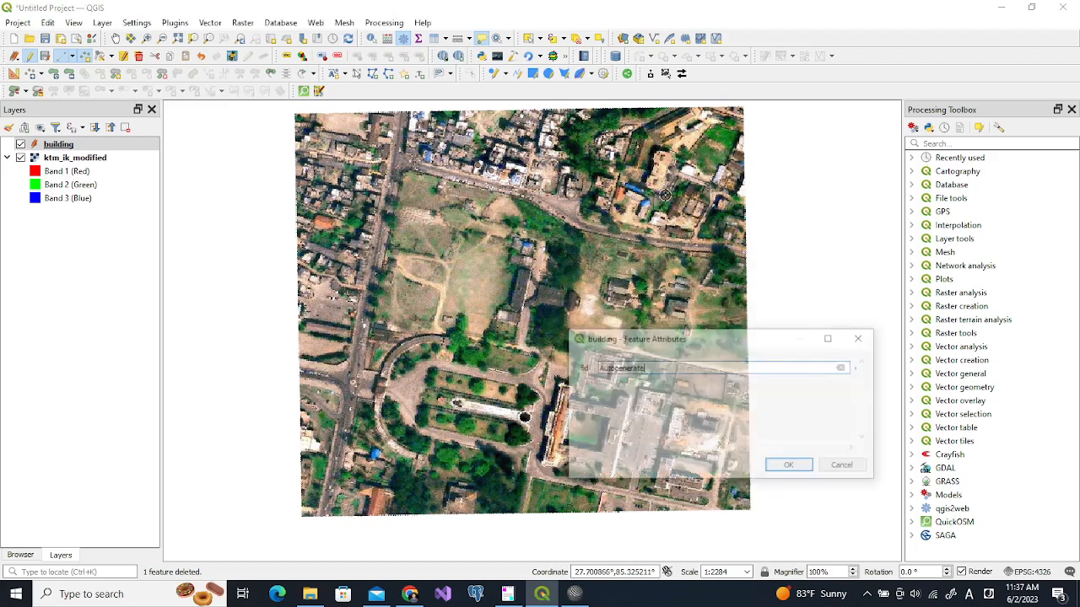
click(787, 467)
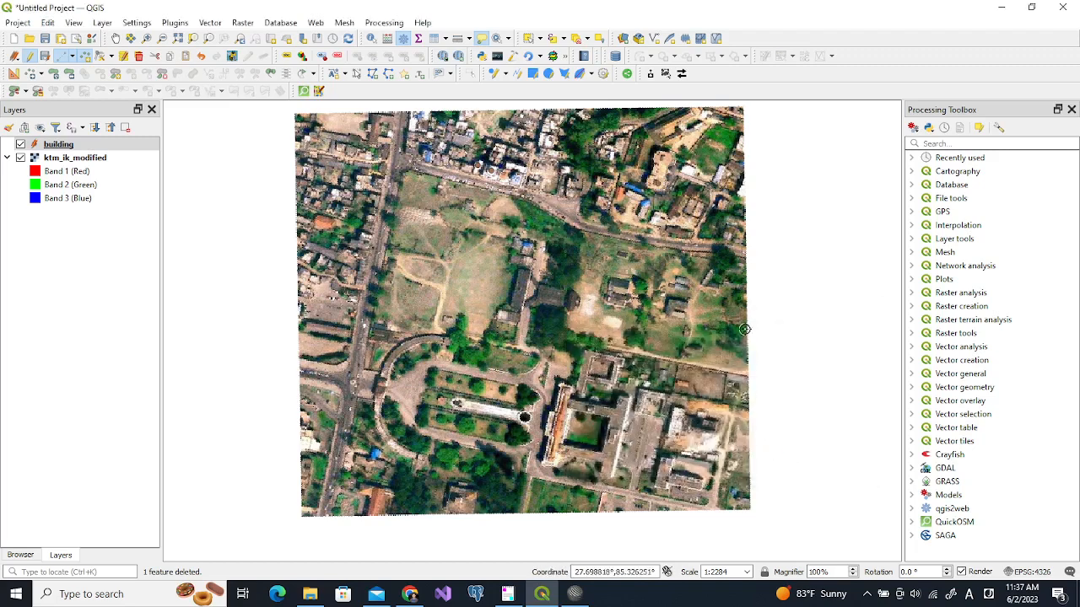
click(617, 281)
click(803, 487)
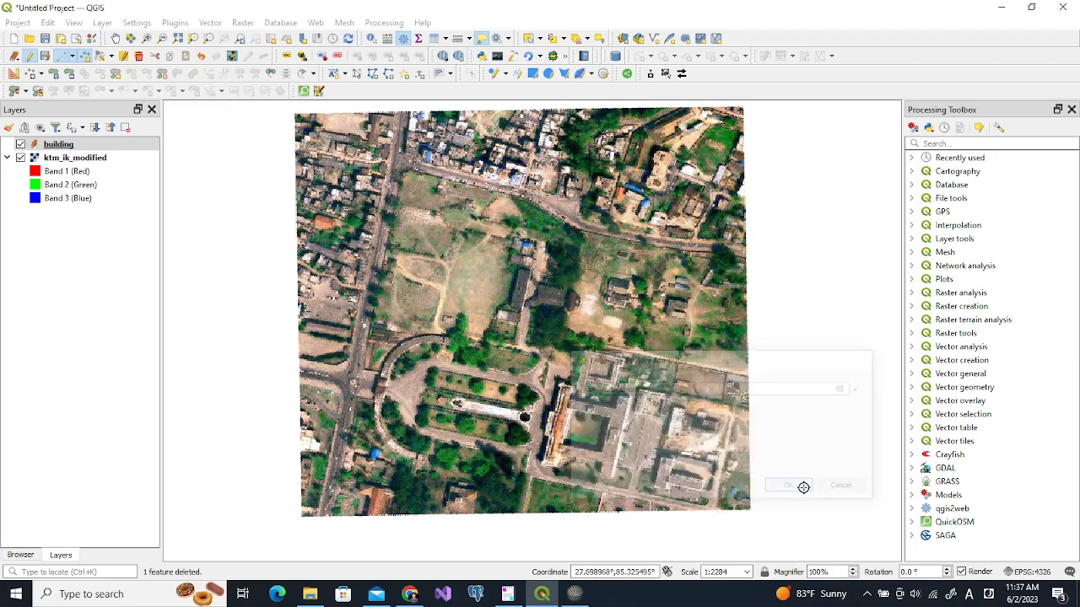
click(527, 285)
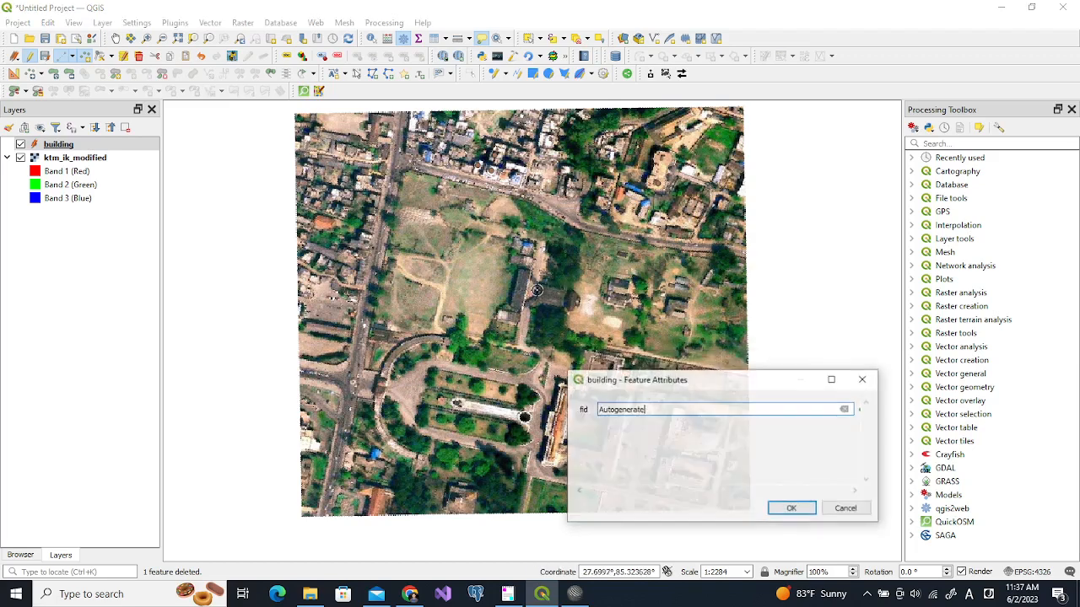
click(779, 509)
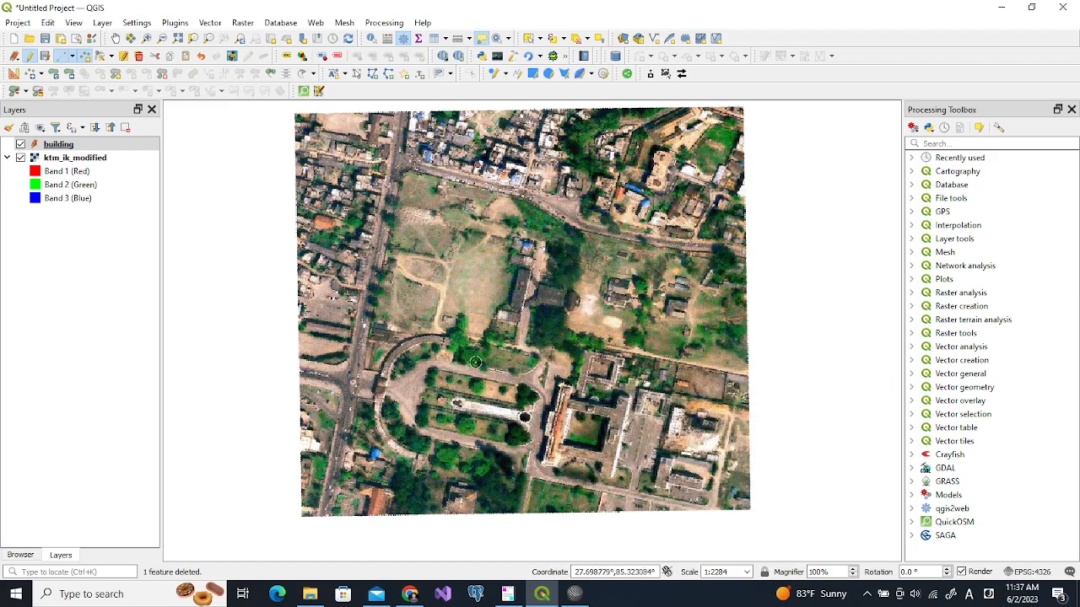
click(614, 426)
click(794, 527)
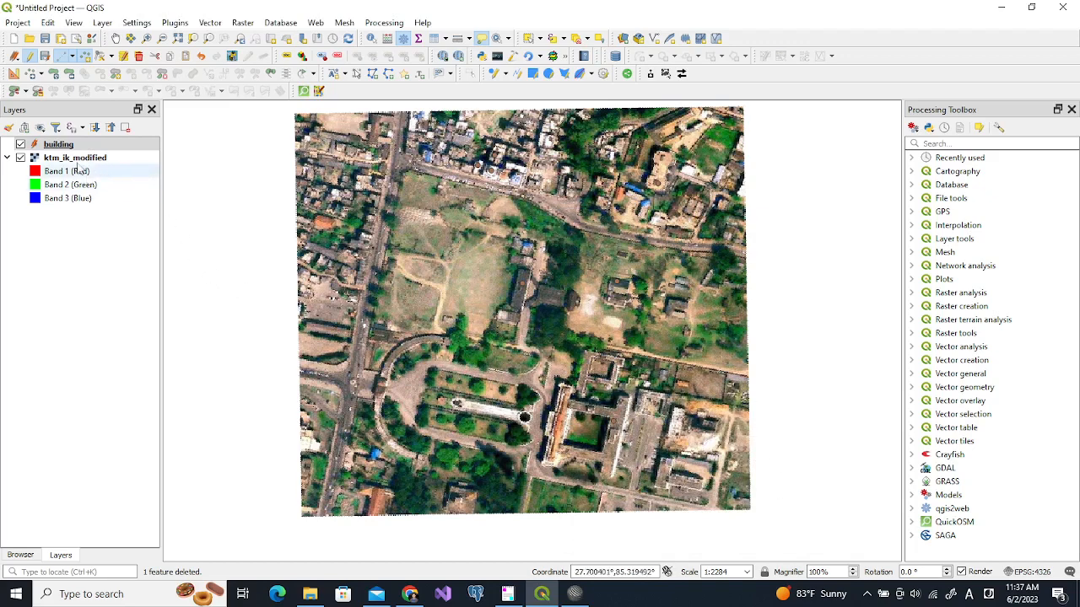
click(45, 56)
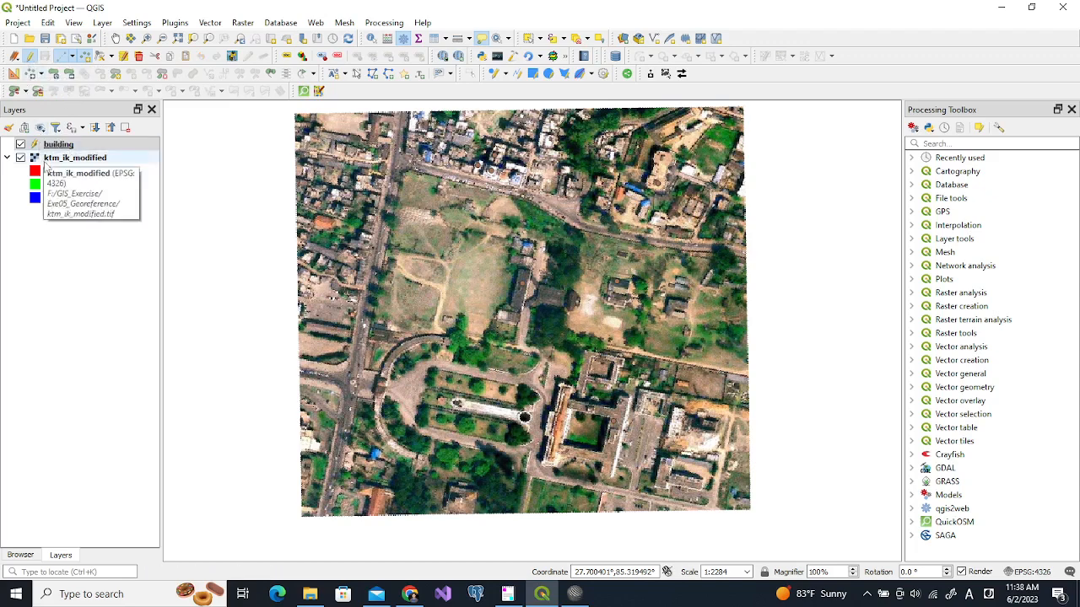
- Check the building layer's attribute table and turn off editing for the layer
click(32, 57)
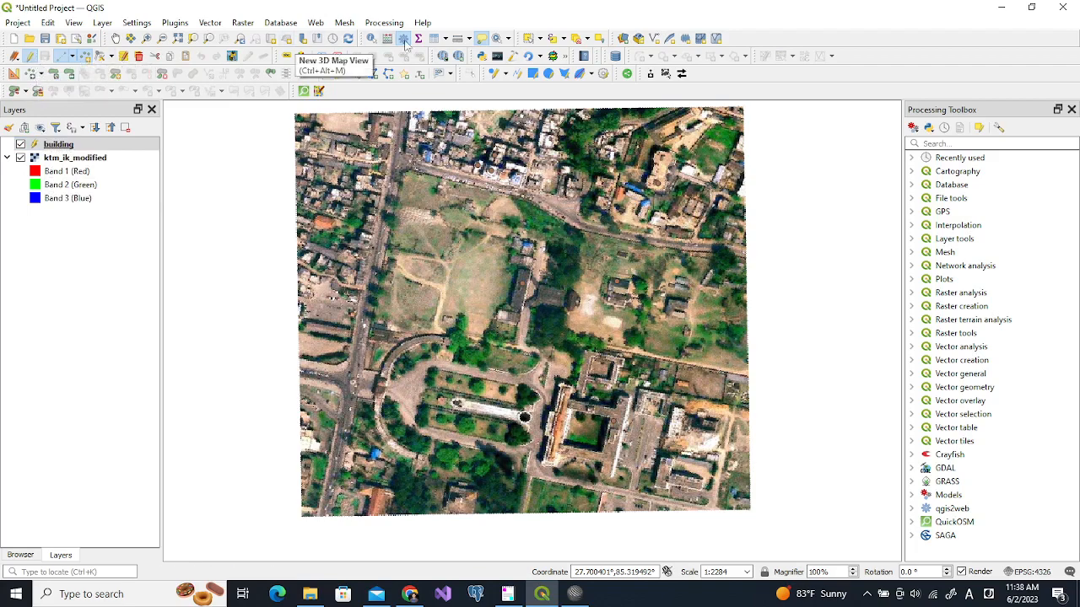
click(435, 40)
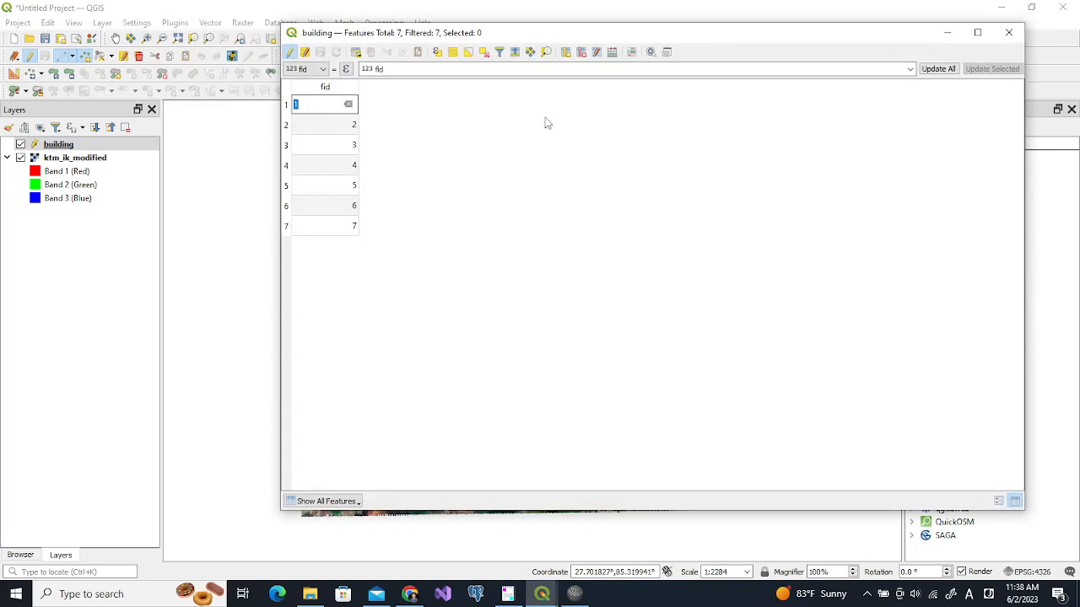
click(29, 57)
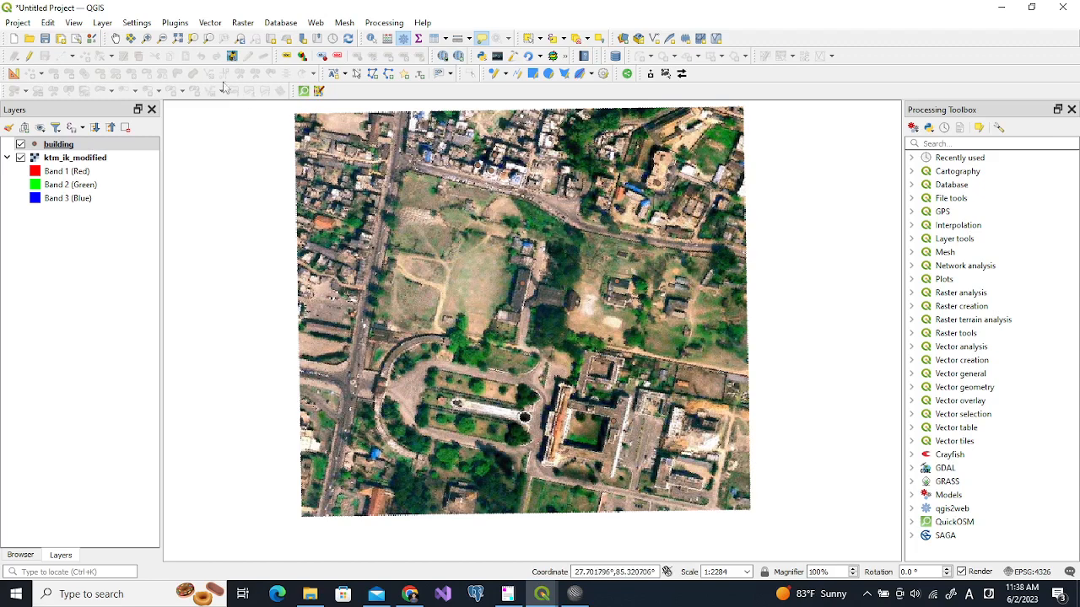
- Start a new GeoPackage layer in the existing digitize.gpkg database and set its table name to road
click(102, 22)
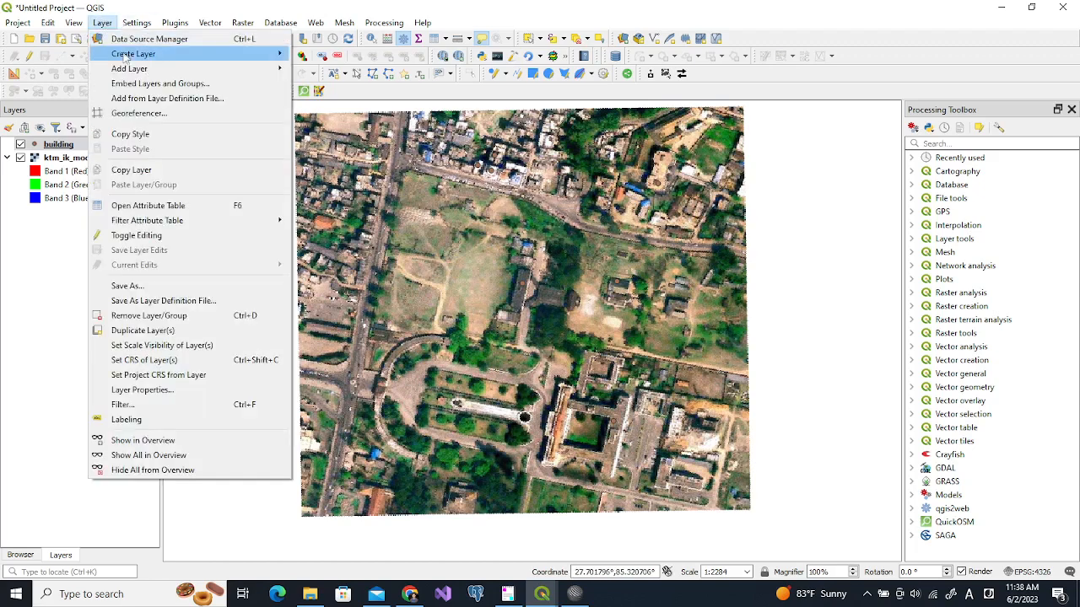
mouse_move(145, 71)
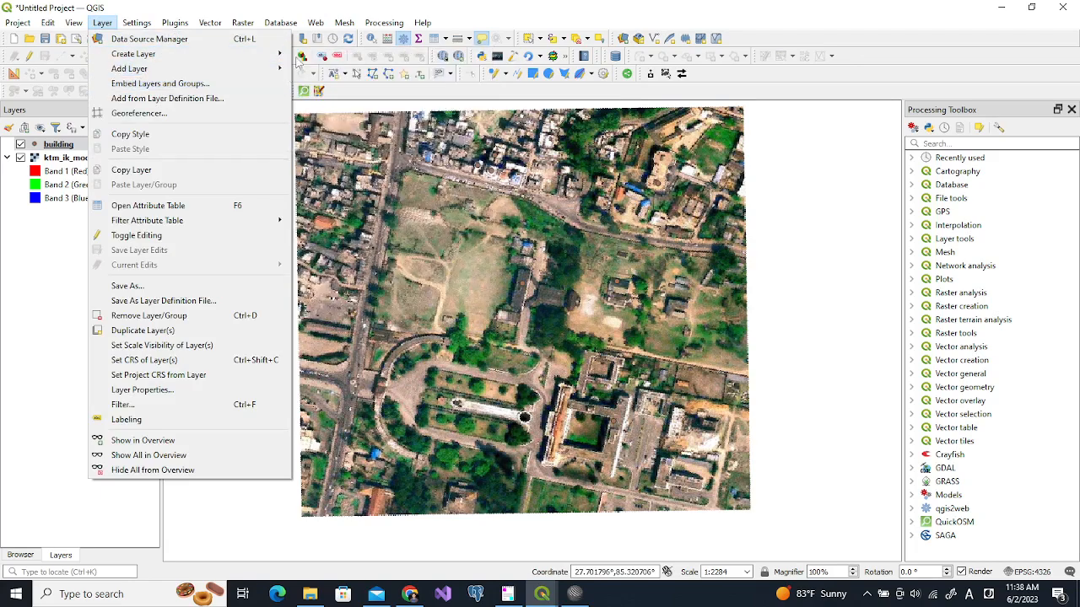
mouse_move(285, 56)
click(323, 55)
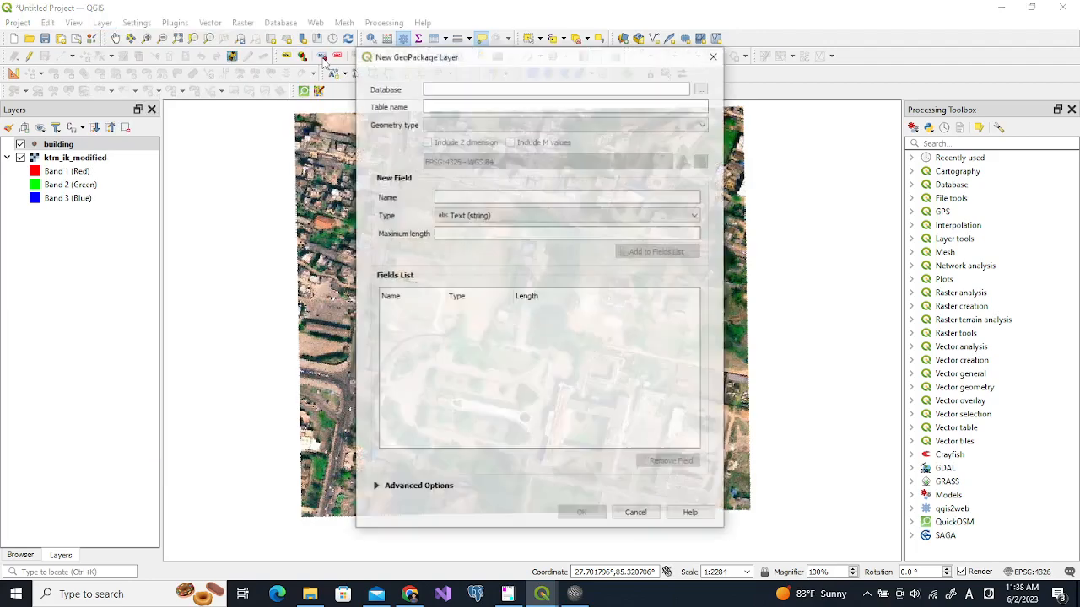
click(701, 89)
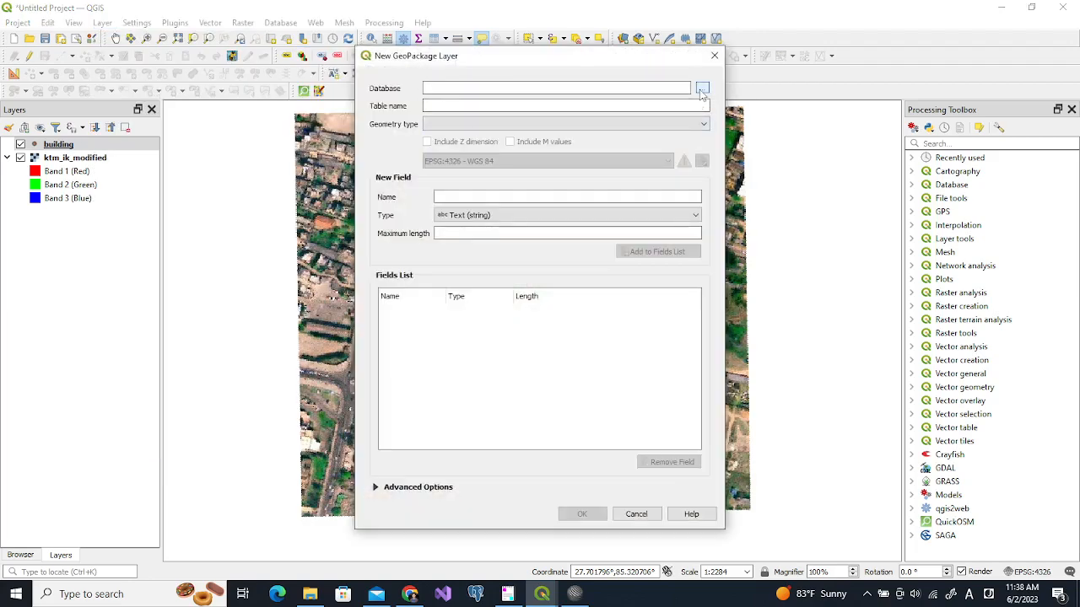
click(537, 166)
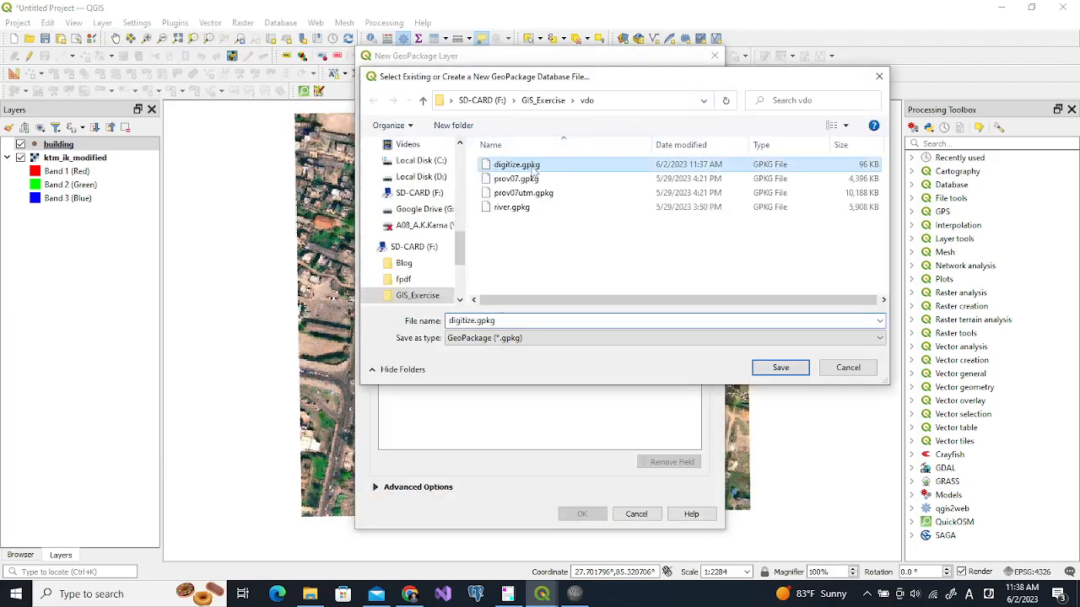
click(780, 369)
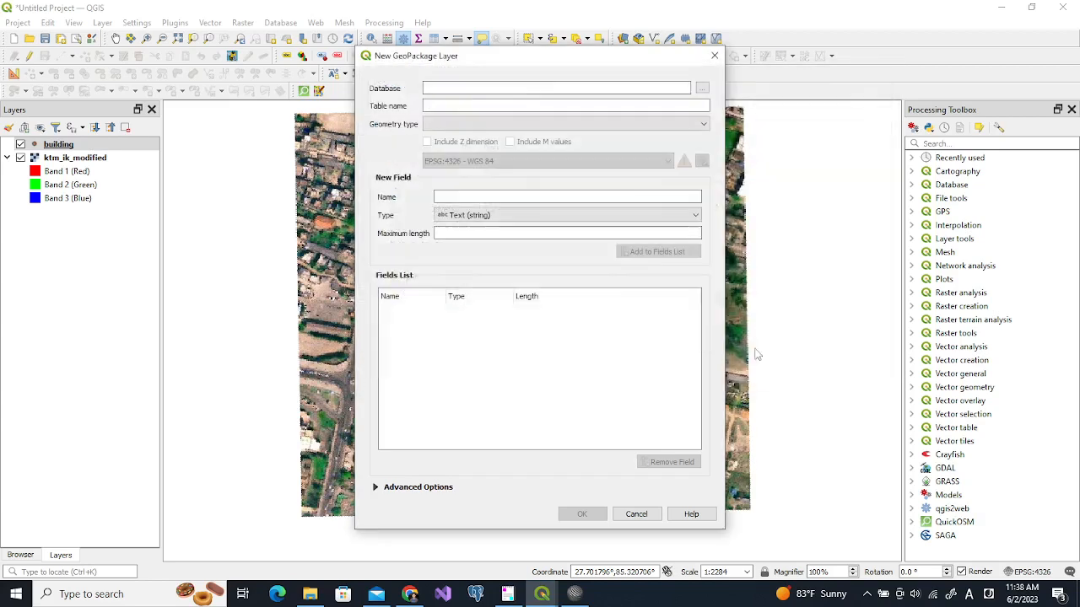
drag(462, 109, 421, 104)
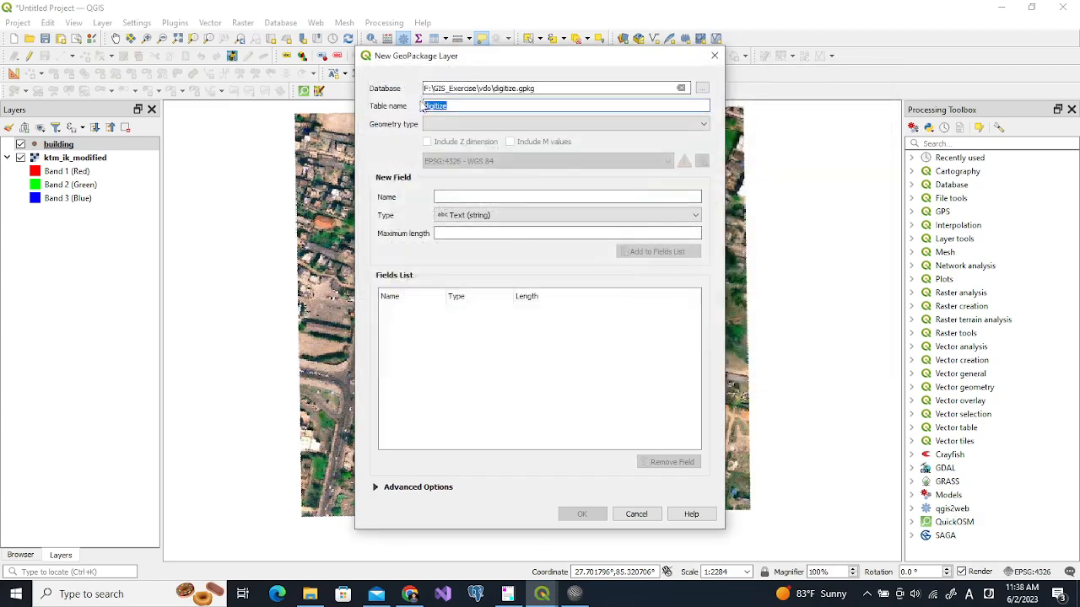
text(b)
- Add a text field named roadname with a maximum length of 50 to the new layer's fields
click(456, 195)
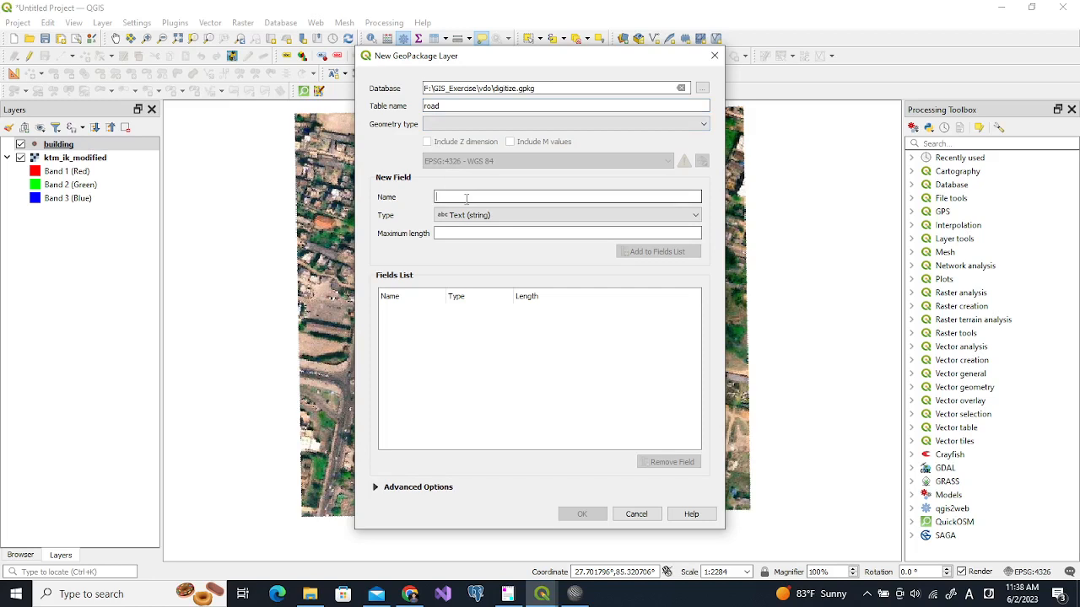
text(roadname)
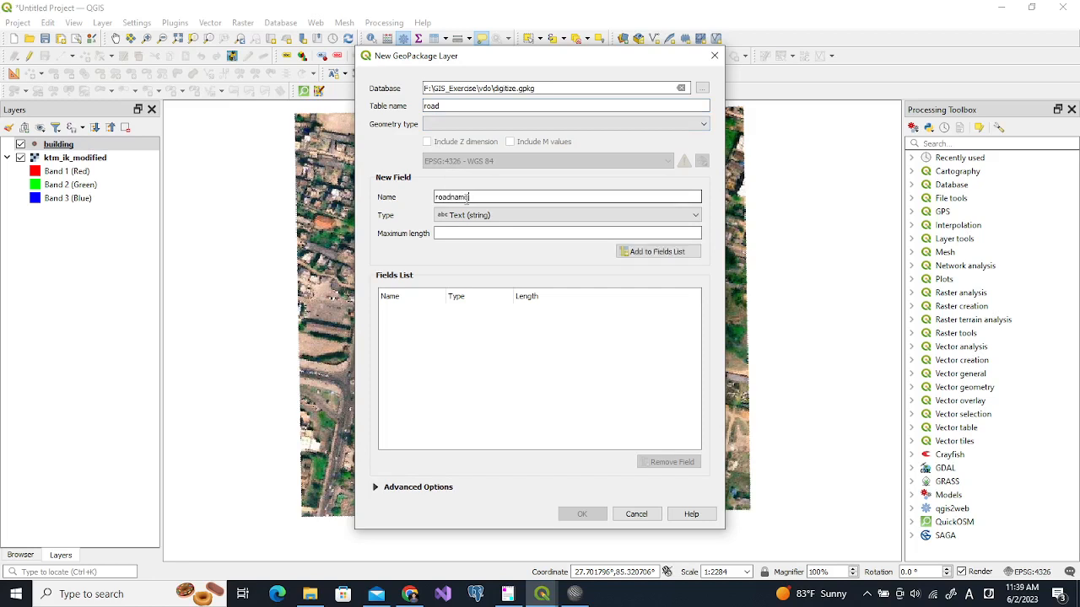
click(458, 231)
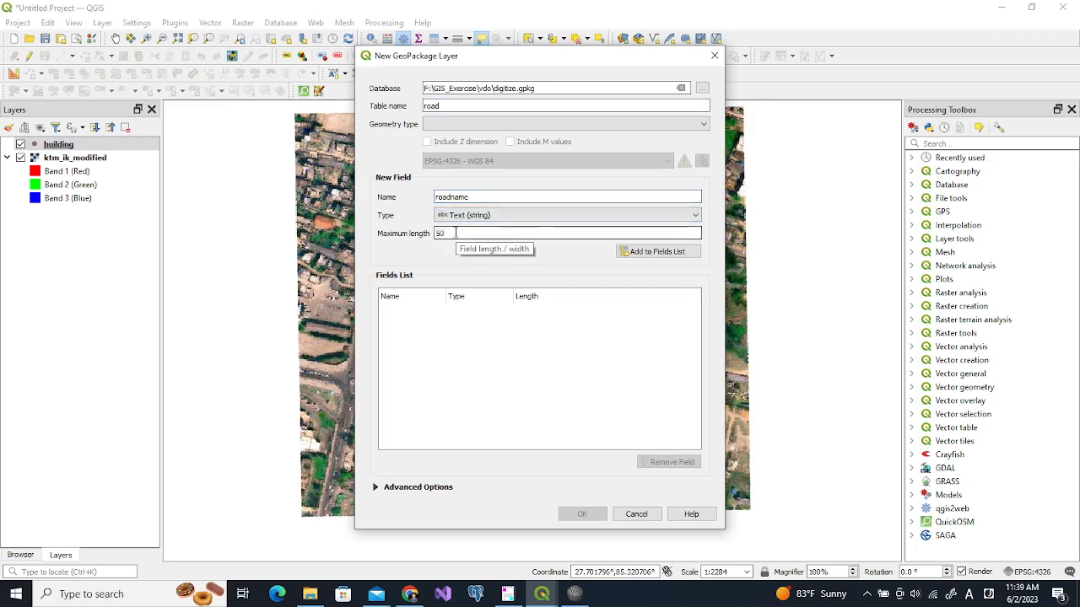
text(50)
click(648, 256)
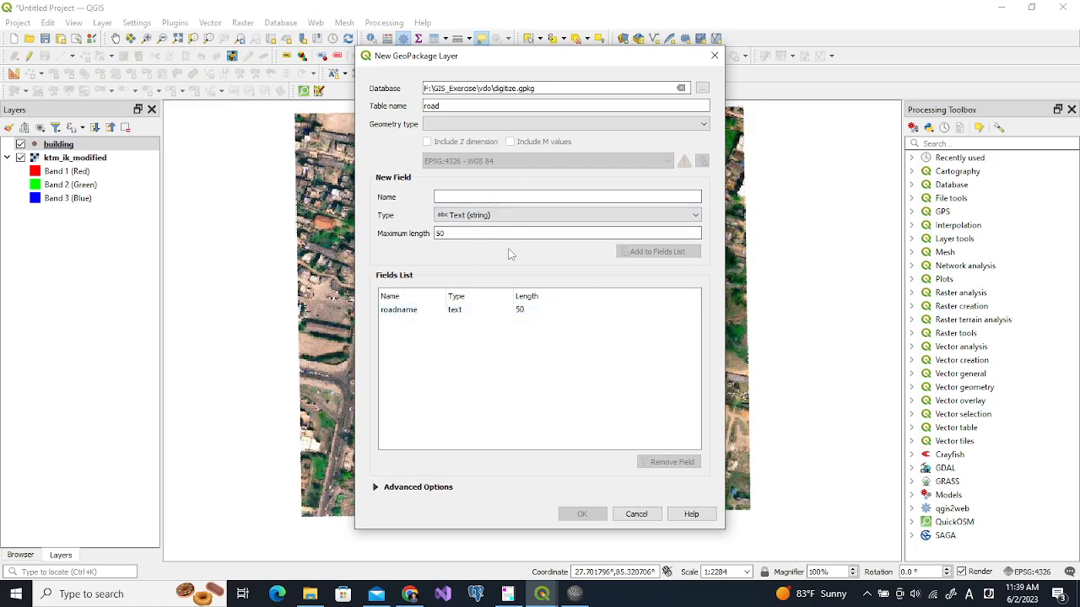
- Set the geometry type to LineString and create road as an additional layer in the existing GeoPackage without overwriting it
click(637, 128)
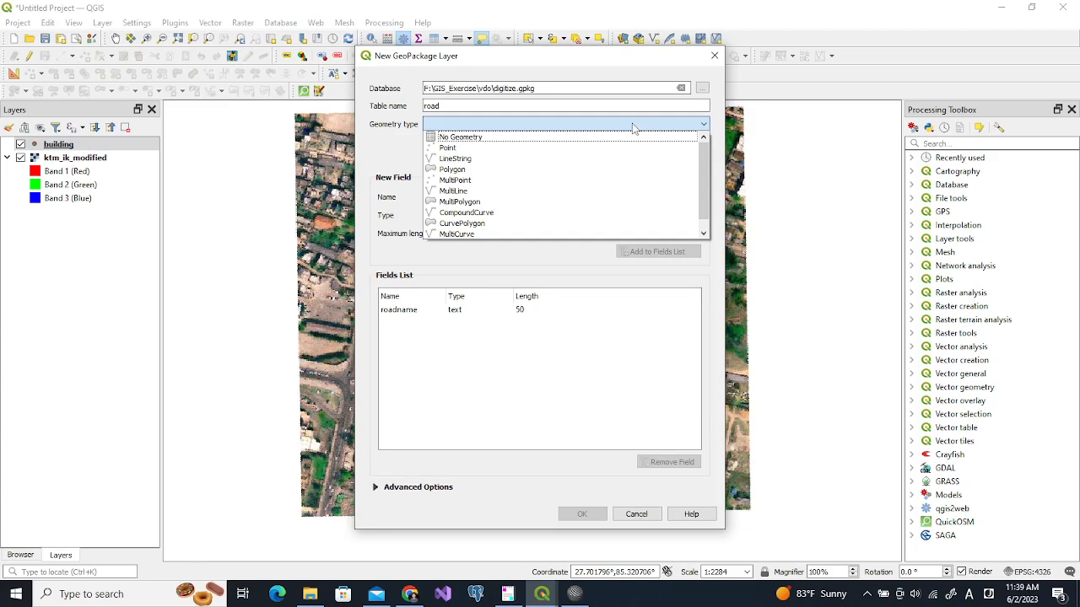
click(517, 160)
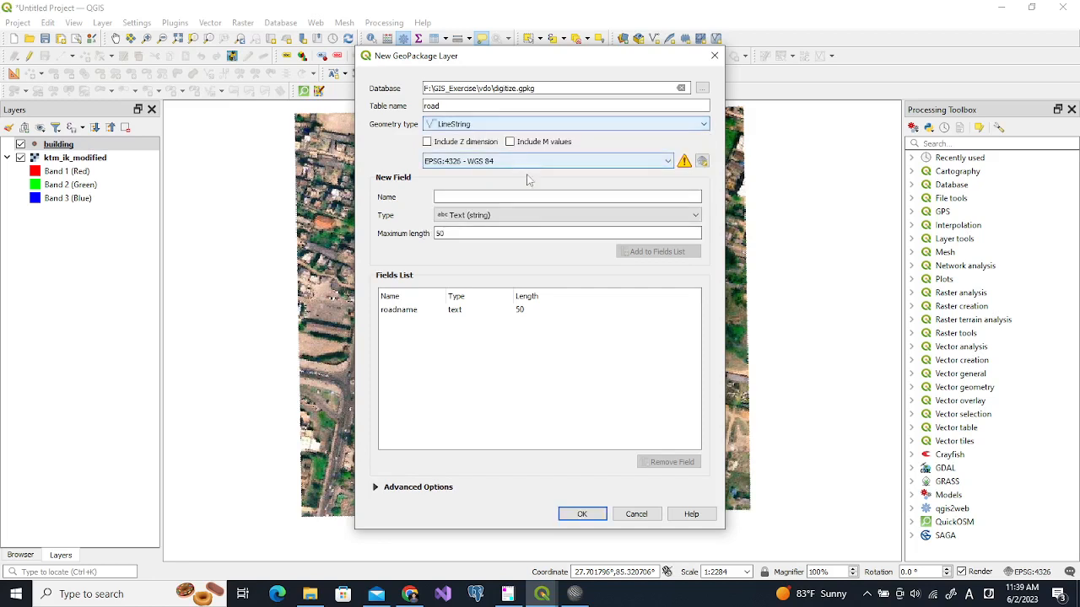
click(581, 515)
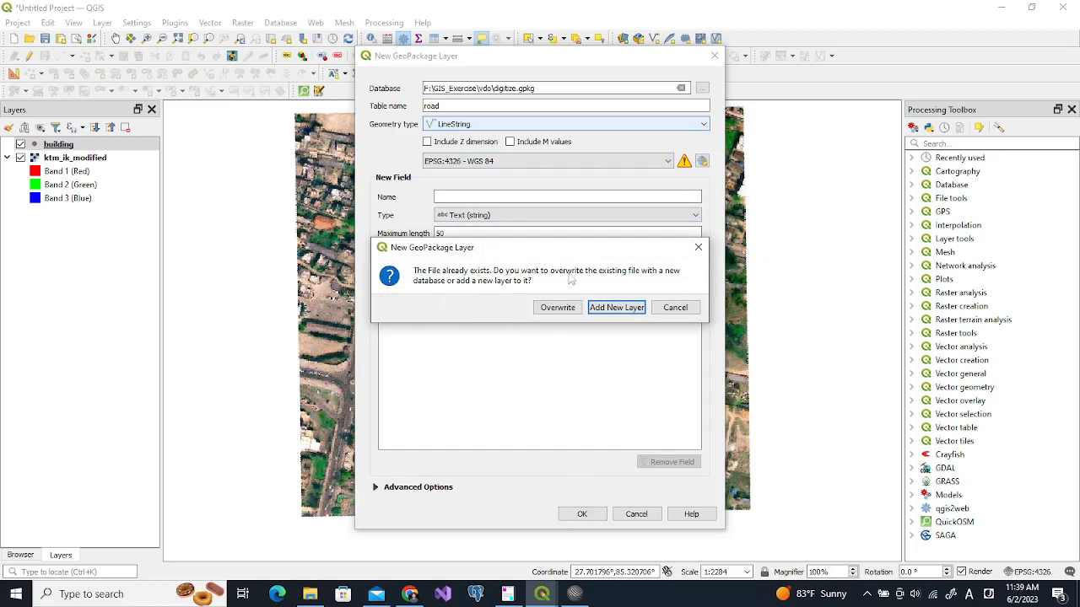
click(616, 308)
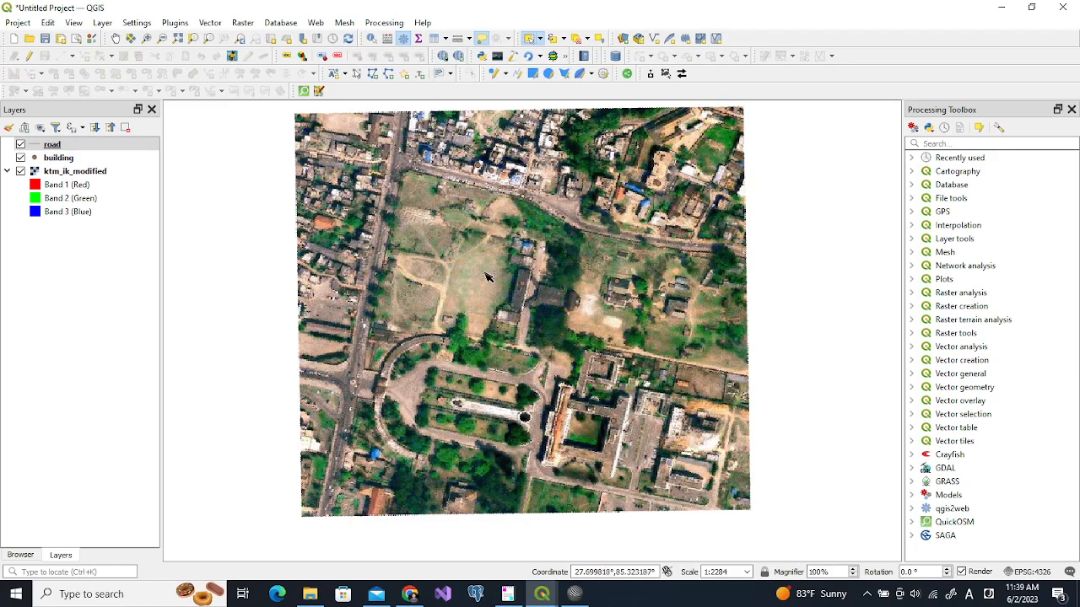
- Enable editing on the road layer and trace the road from the northwestern junction to the east edge, with roadname Tanka Ghumti Marga
click(29, 56)
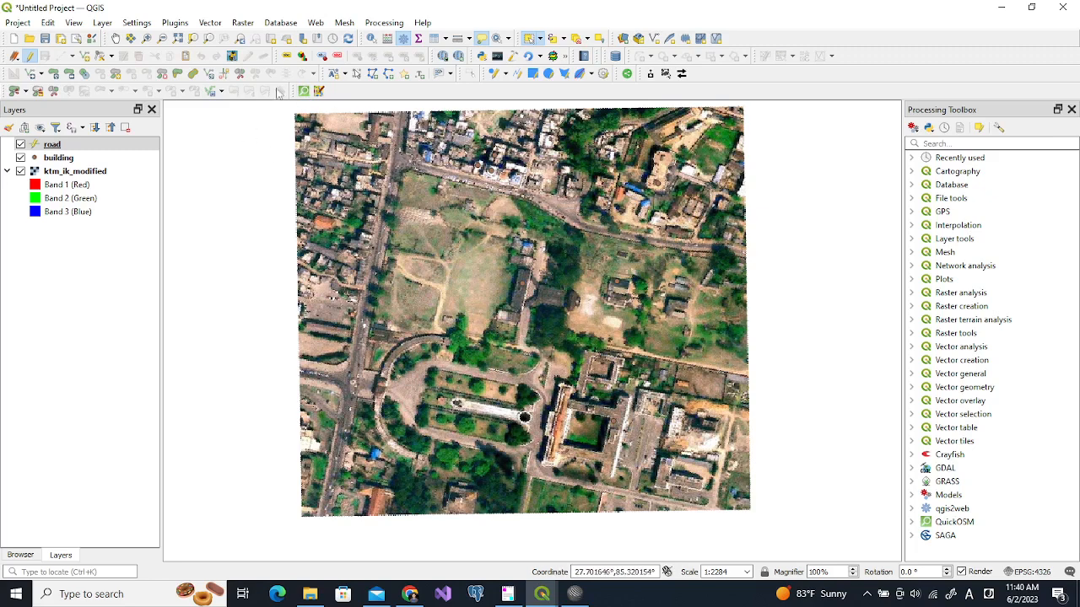
click(87, 57)
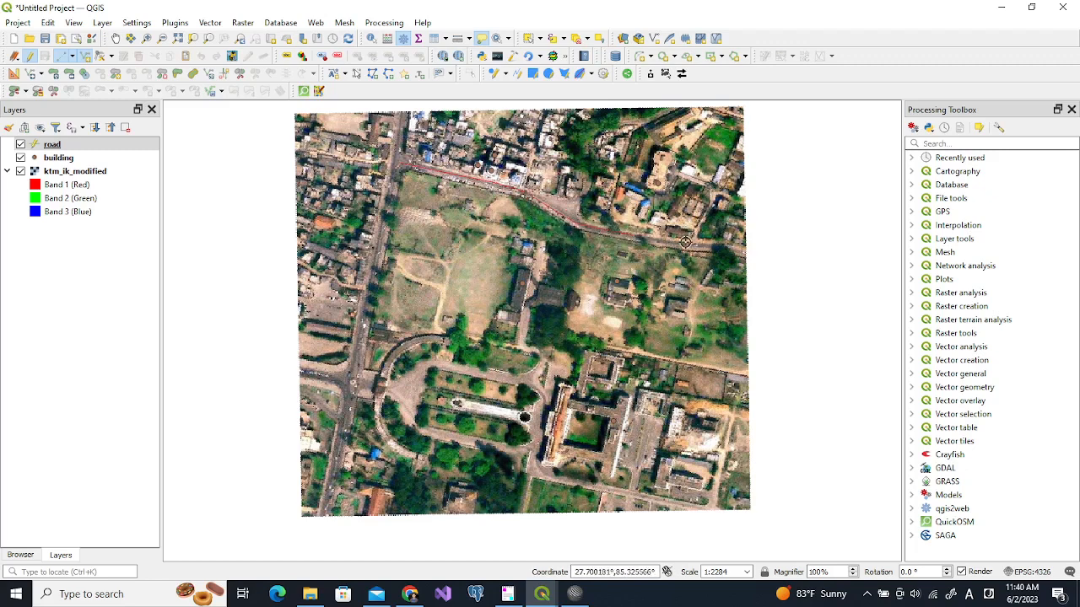
right_click(734, 244)
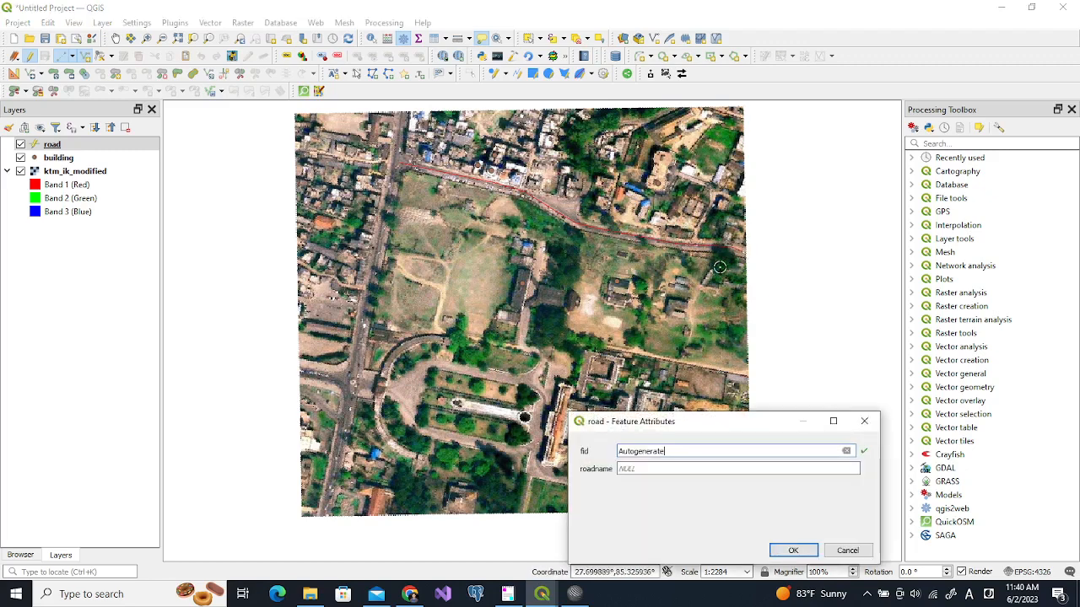
click(624, 467)
text(Tanka Ghumti Marga)
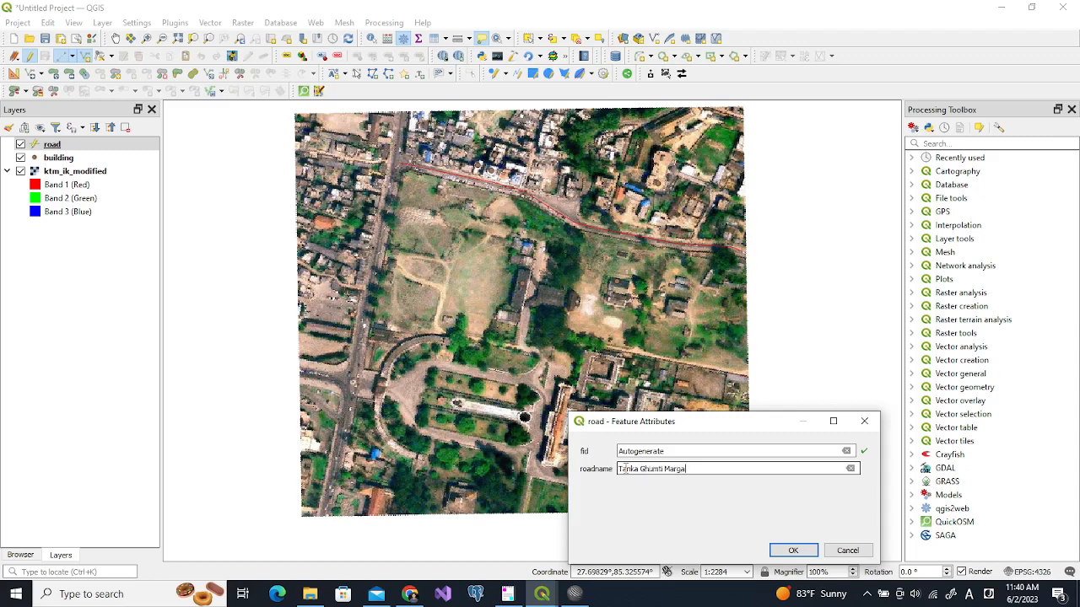
key(Return)
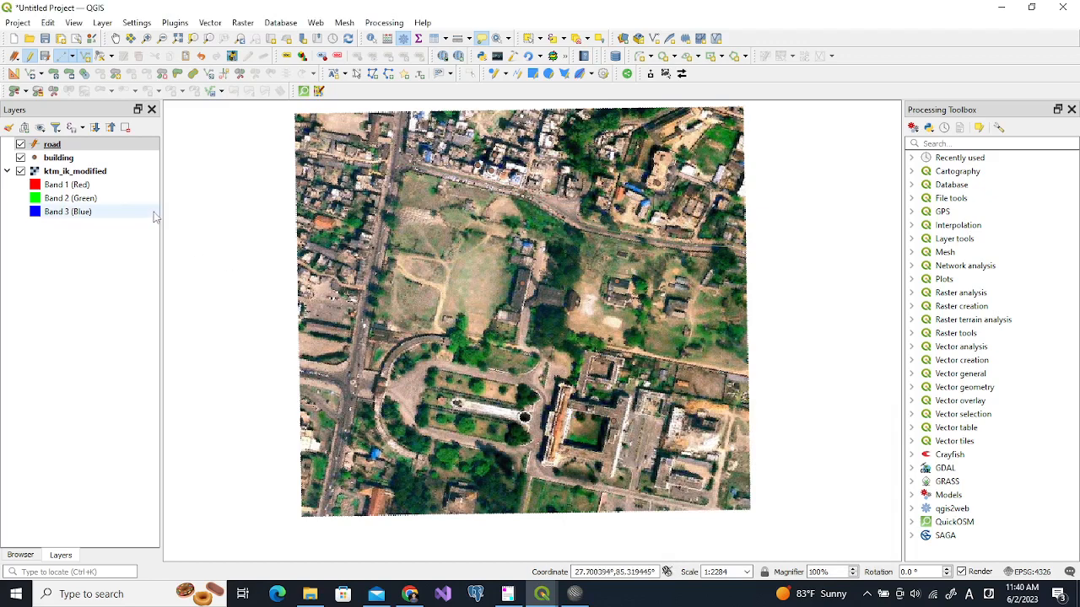
- Set the road layer's line symbol to purple #72276f with a width of 0.86 mm
click(78, 149)
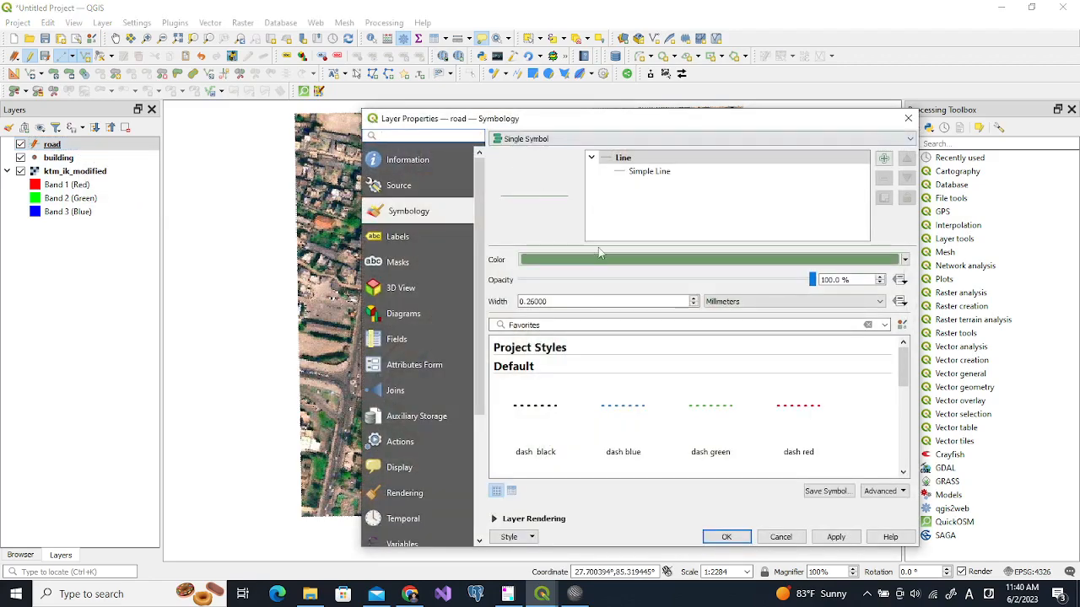
click(735, 258)
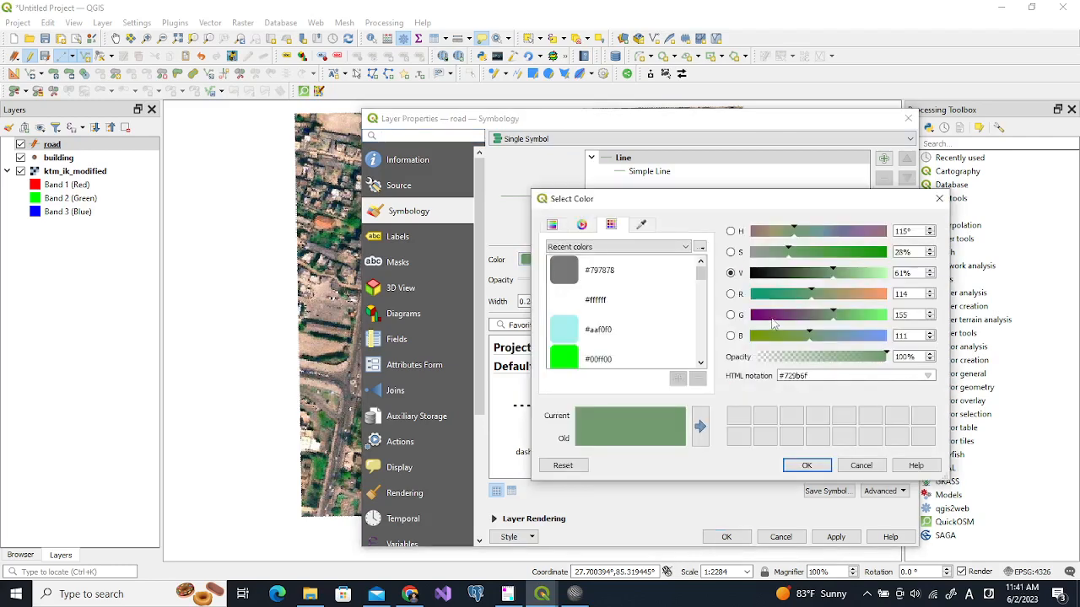
click(771, 319)
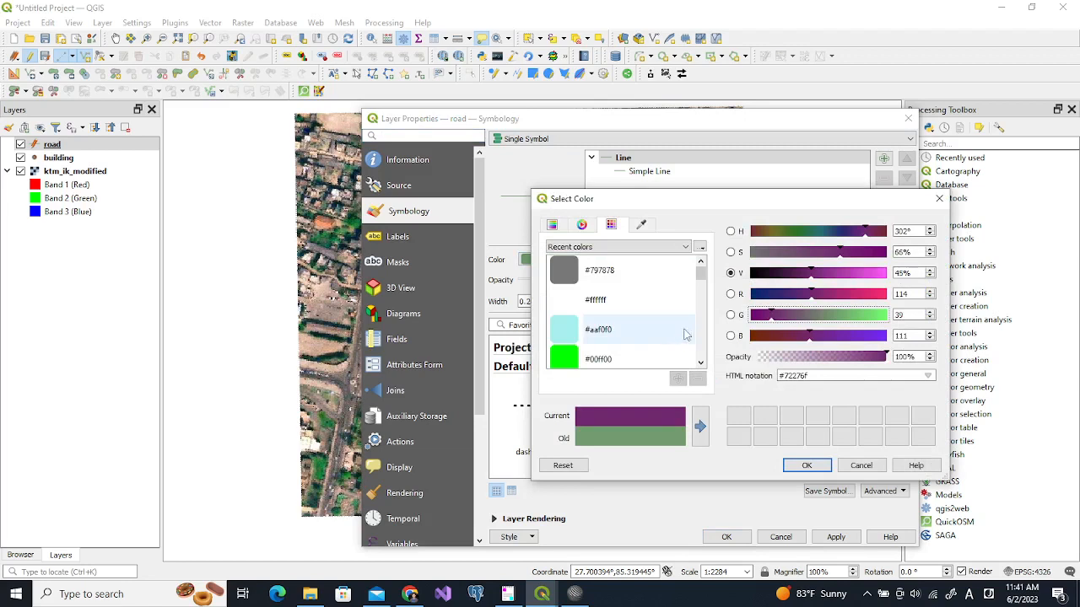
click(806, 465)
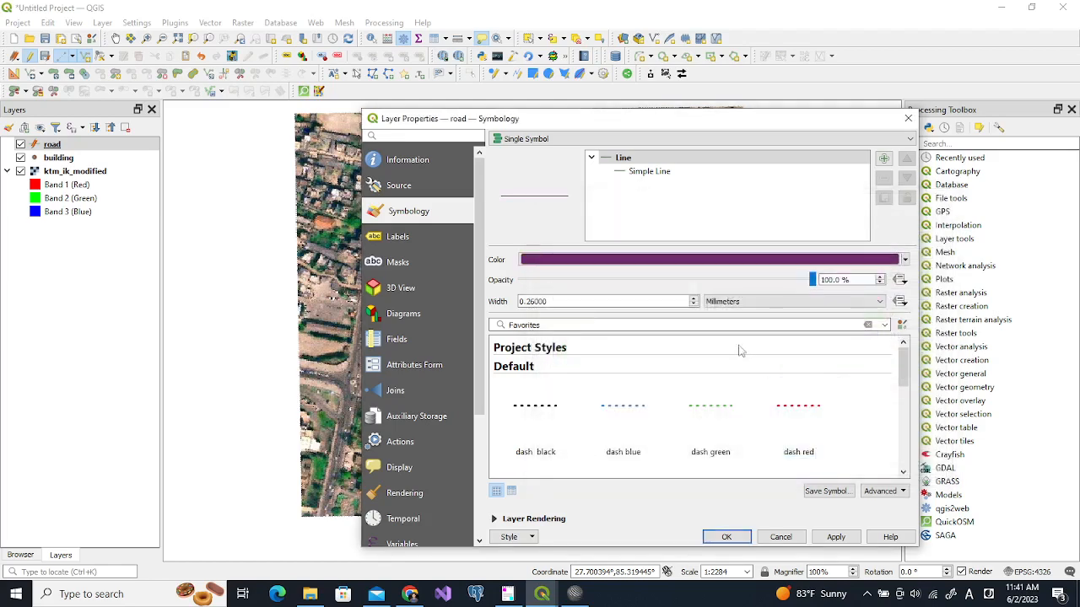
scroll(693, 302, up, 3)
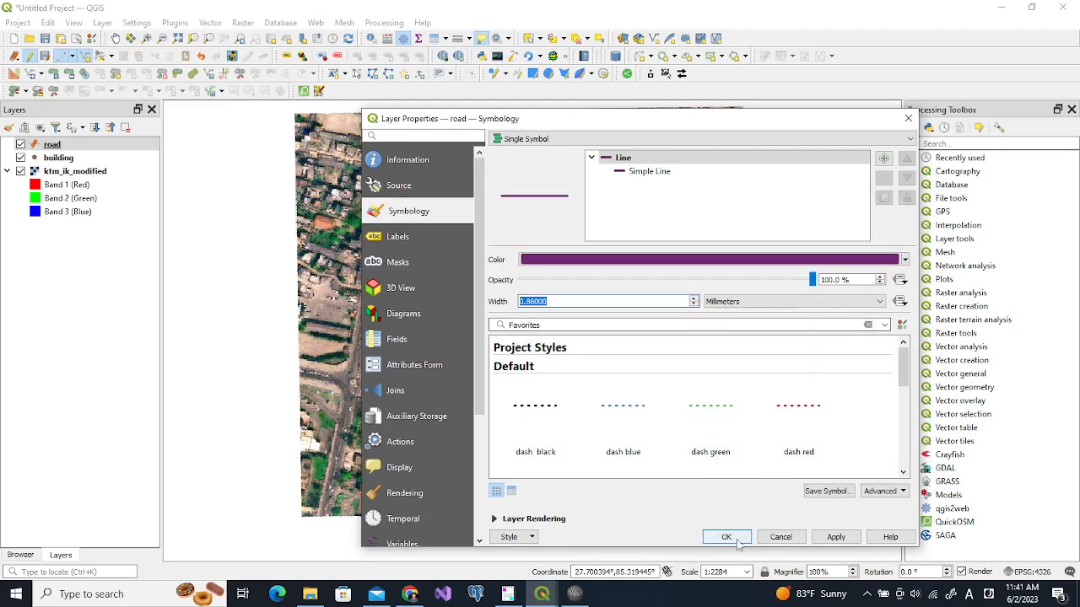
- Enable single labels on the road layer using the roadname field and apply the layer properties
click(403, 243)
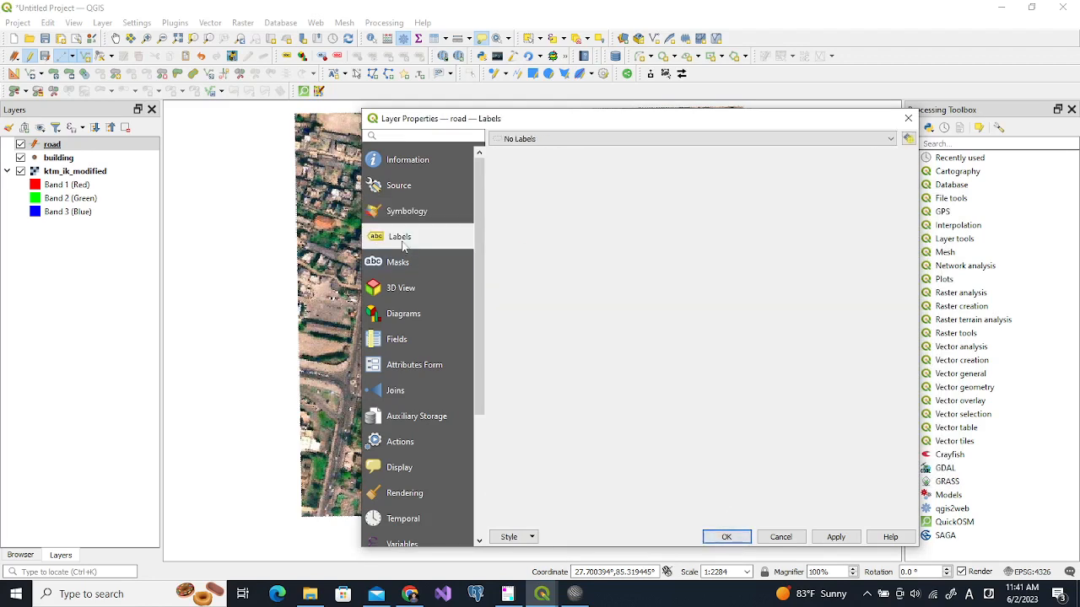
click(811, 139)
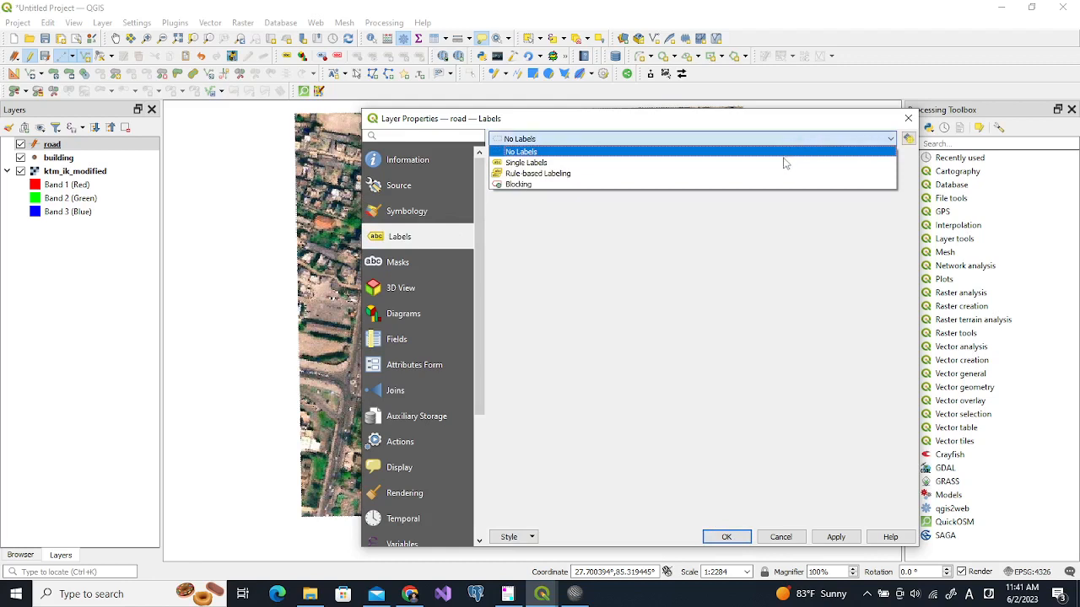
click(783, 161)
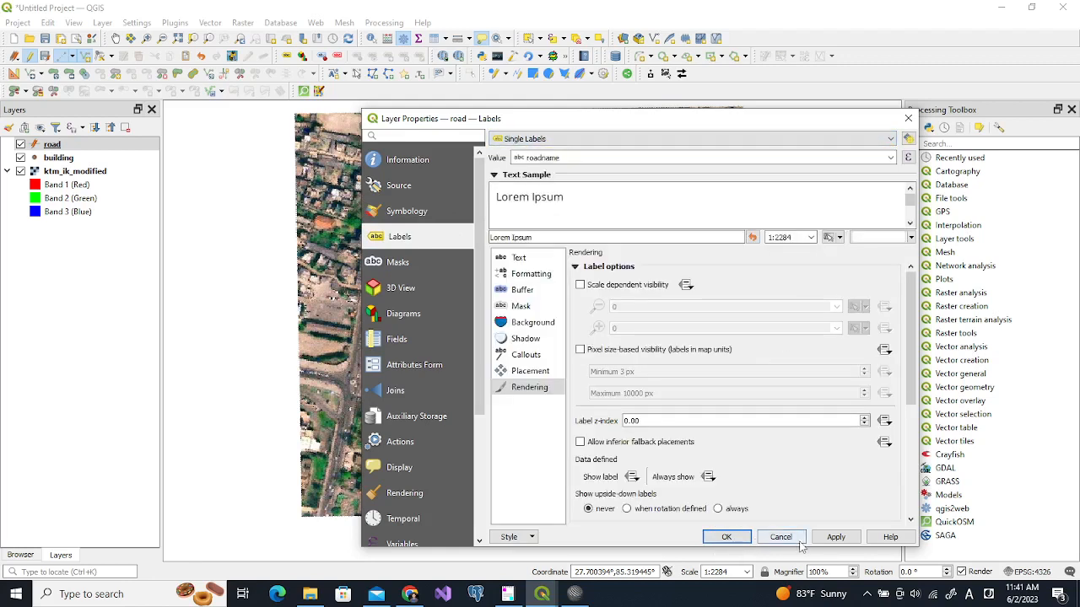
click(726, 537)
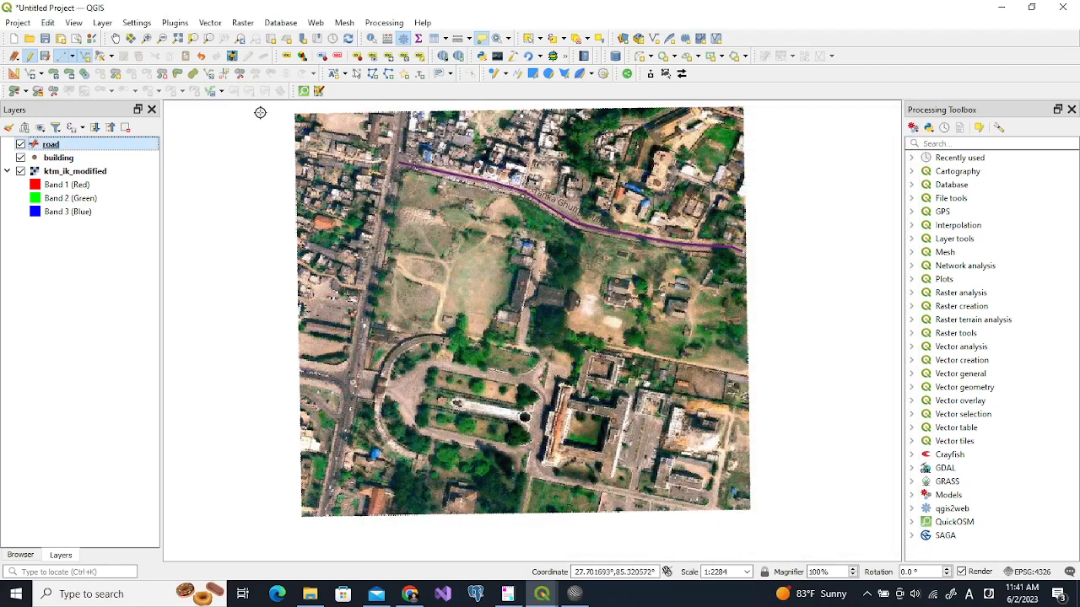
- Trace the main north-south road on the image's west side with roadname Ram Shah Path and save the road layer's edits
click(86, 57)
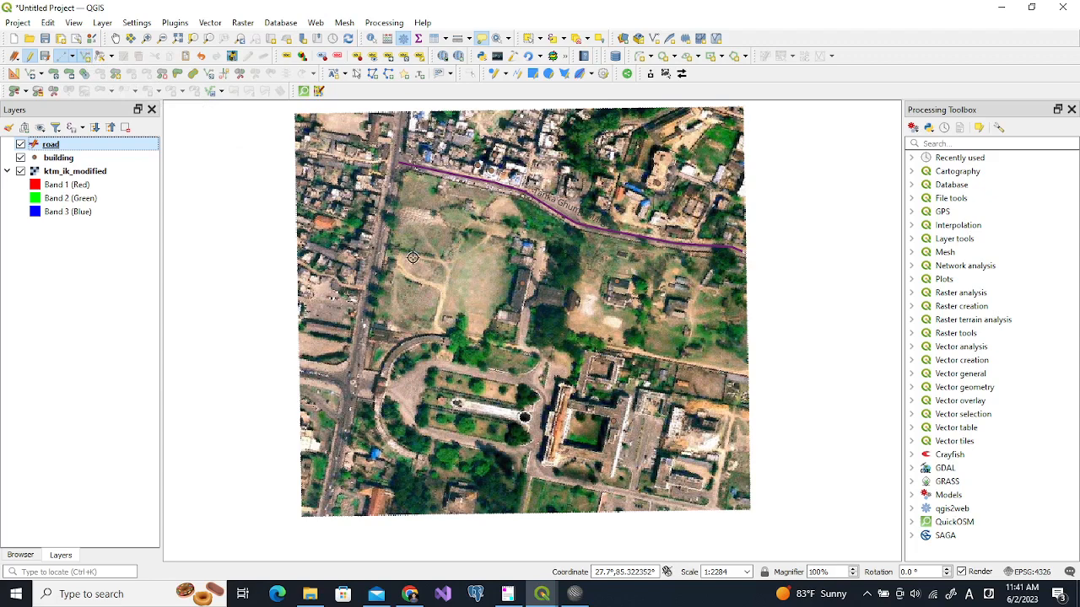
click(401, 120)
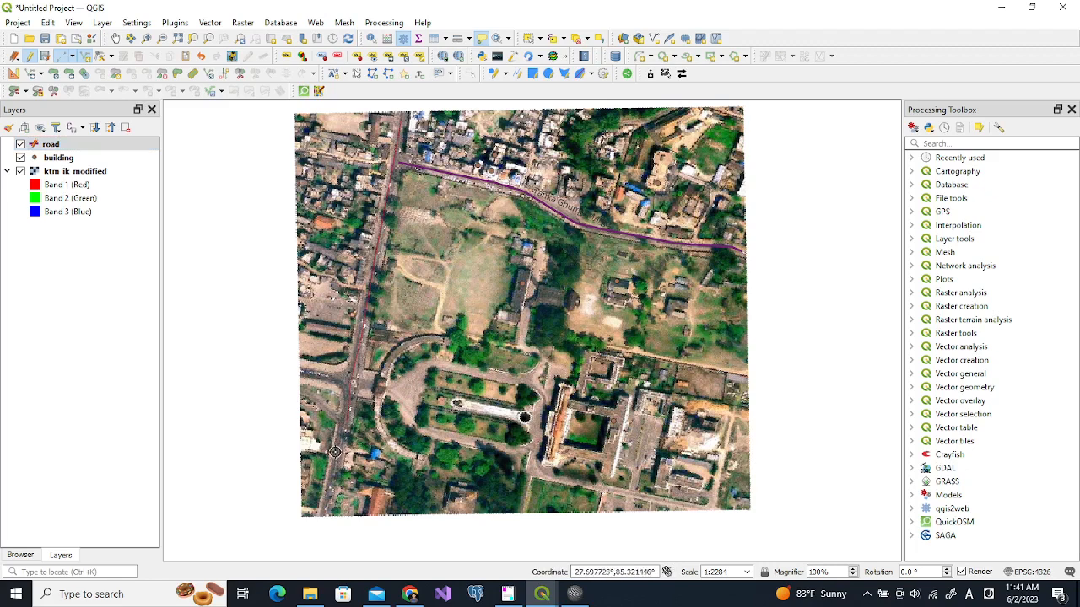
right_click(342, 496)
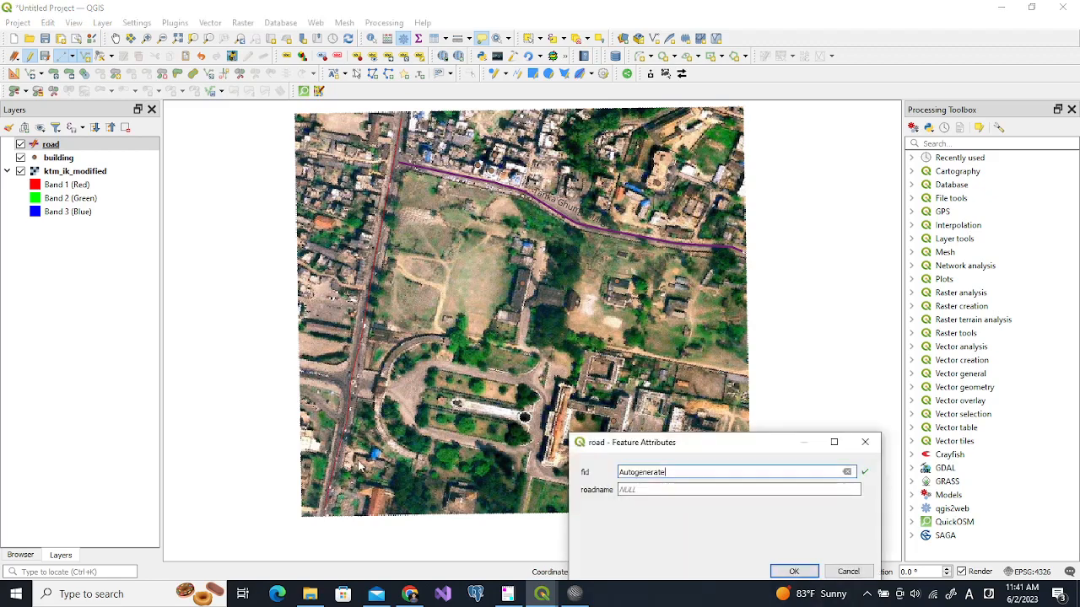
click(638, 490)
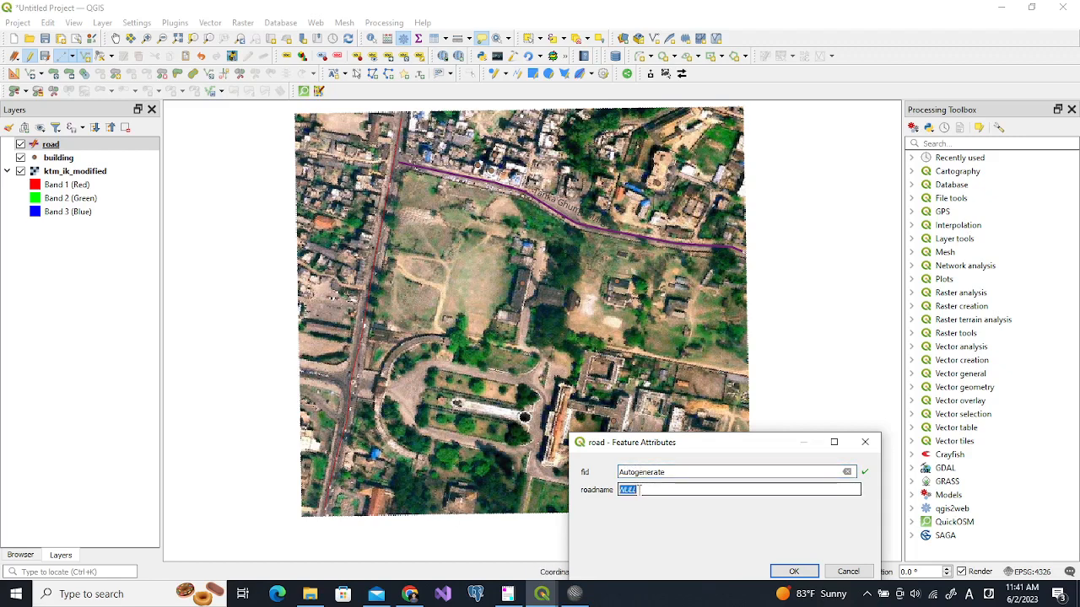
text(Ram Shah Path)
click(794, 571)
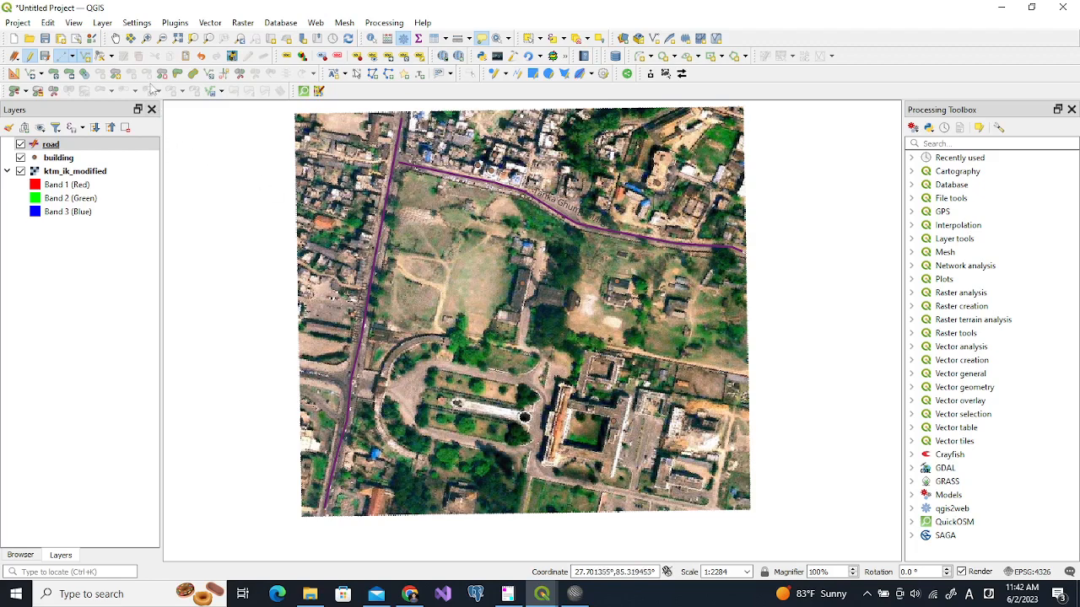
click(30, 57)
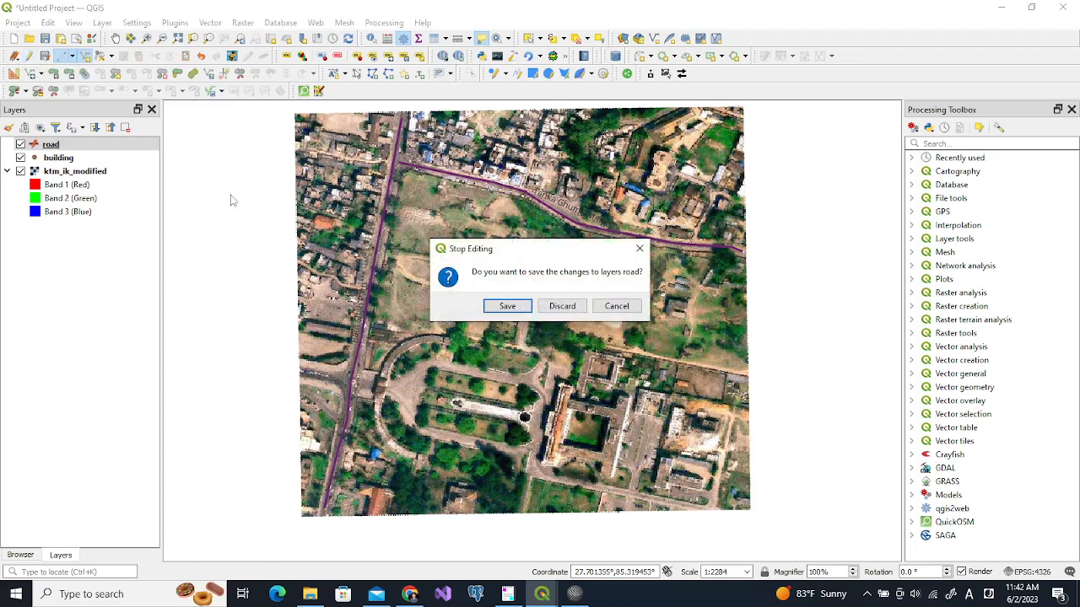
click(507, 305)
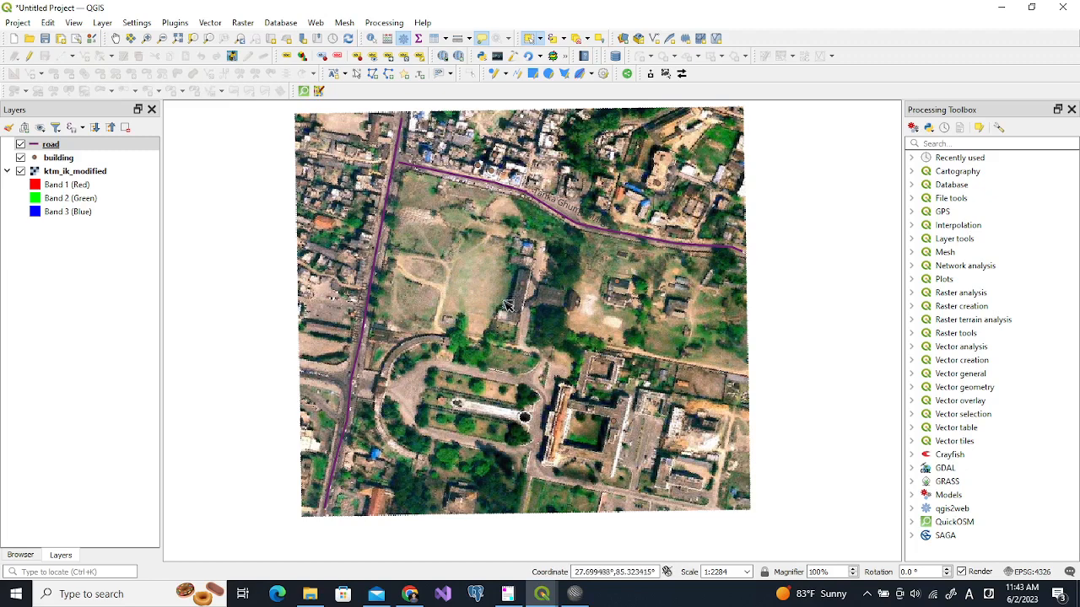
- Switch to the SciTE notes to review the numbered list of land-use classes, and return to QGIS
click(574, 593)
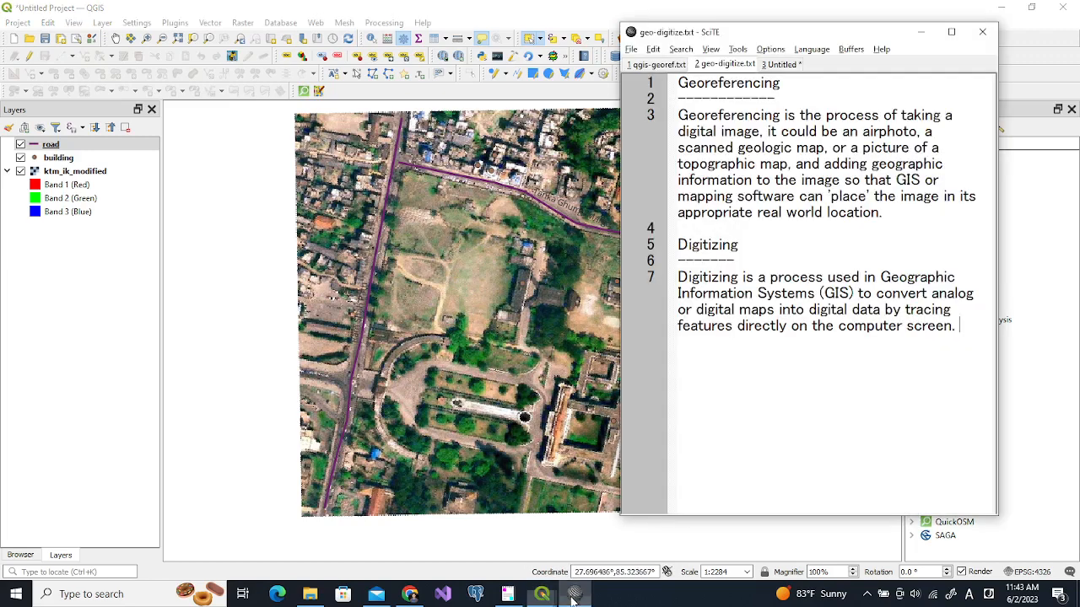
click(782, 64)
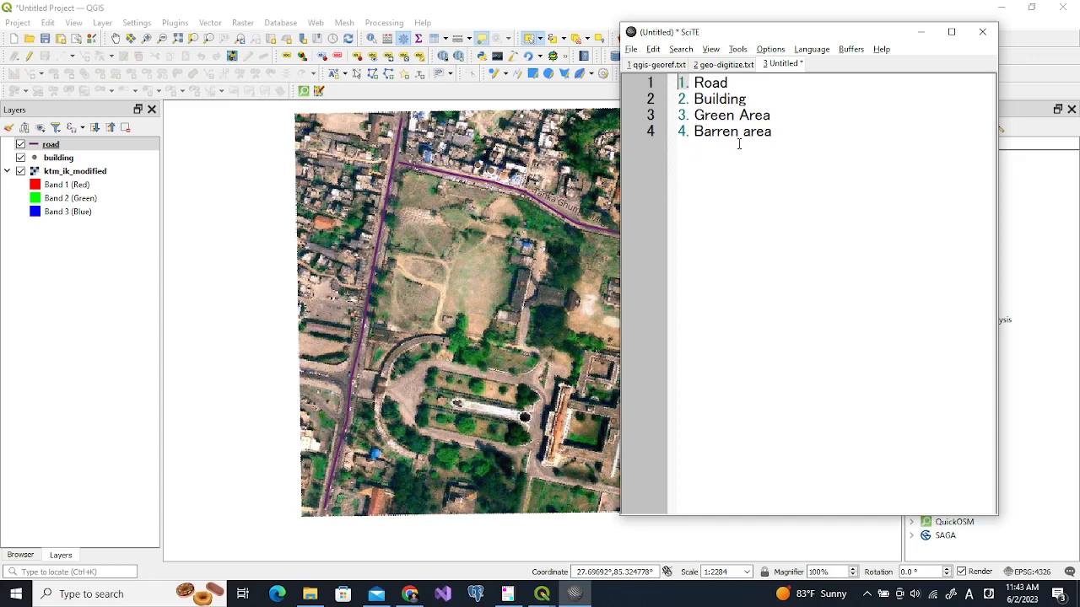
click(434, 14)
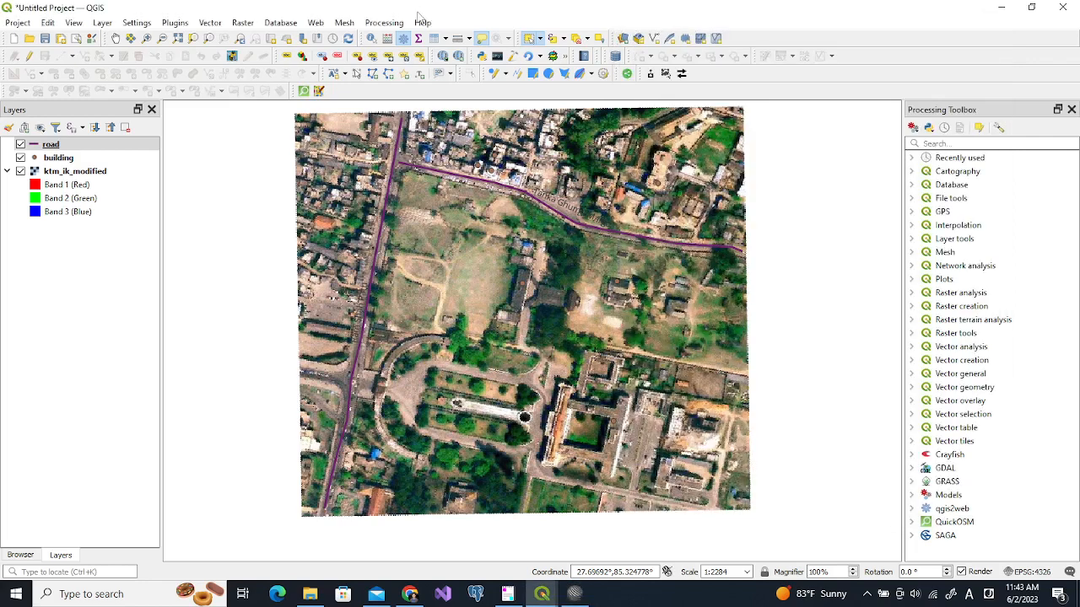
- Start a new GeoPackage layer in the existing digitize.gpkg database with the table name landuse
click(103, 22)
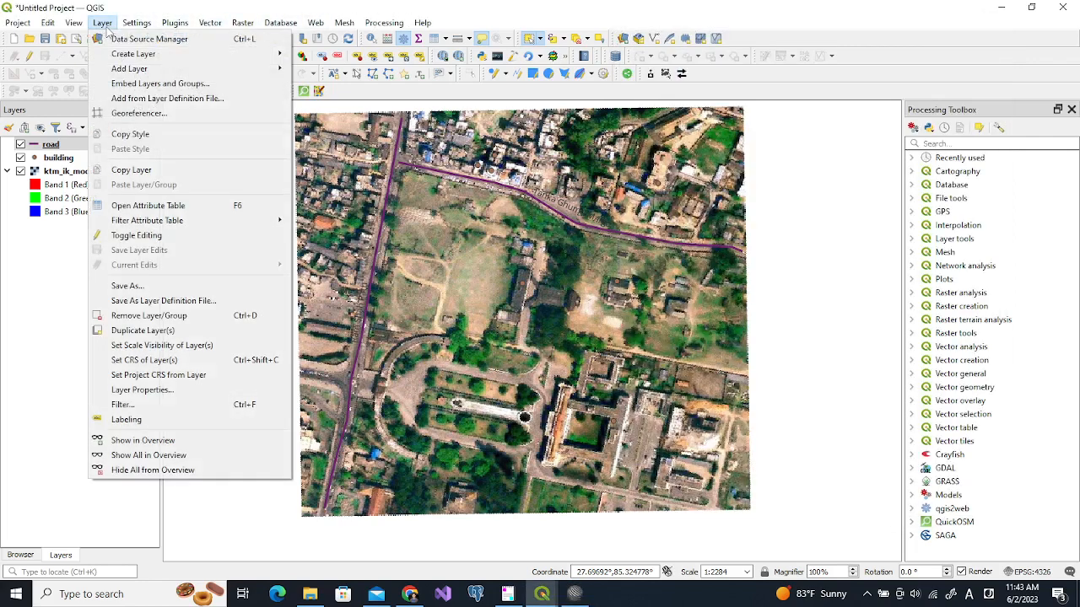
mouse_move(181, 55)
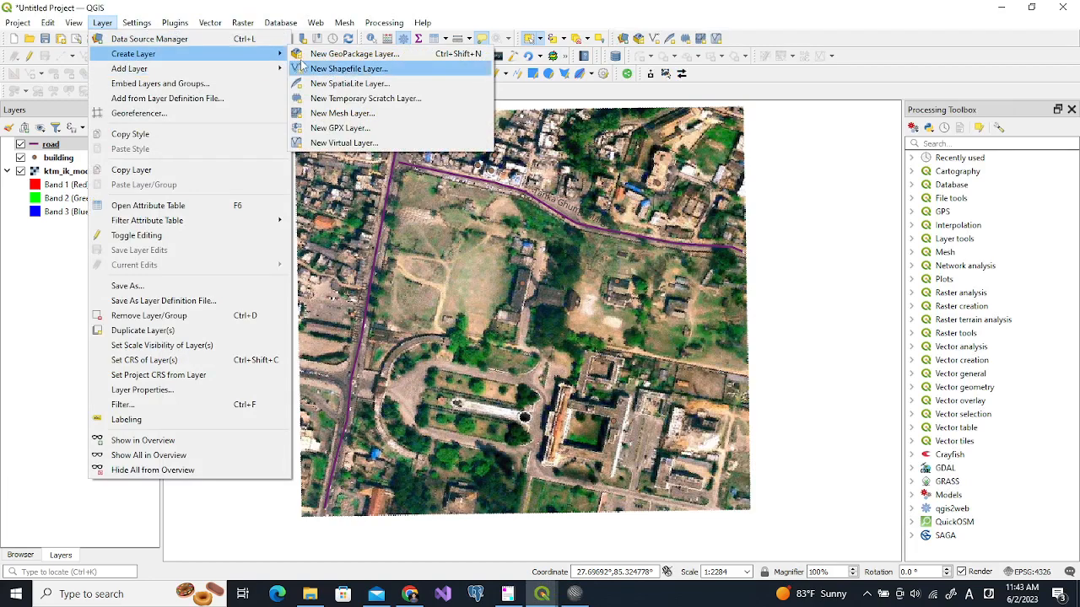
click(350, 54)
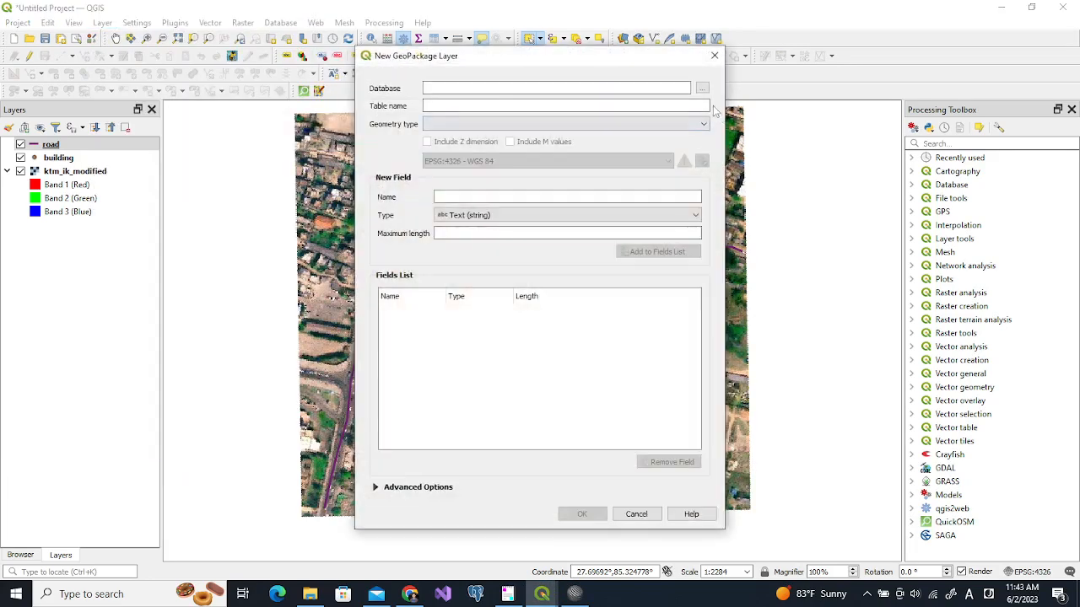
click(702, 87)
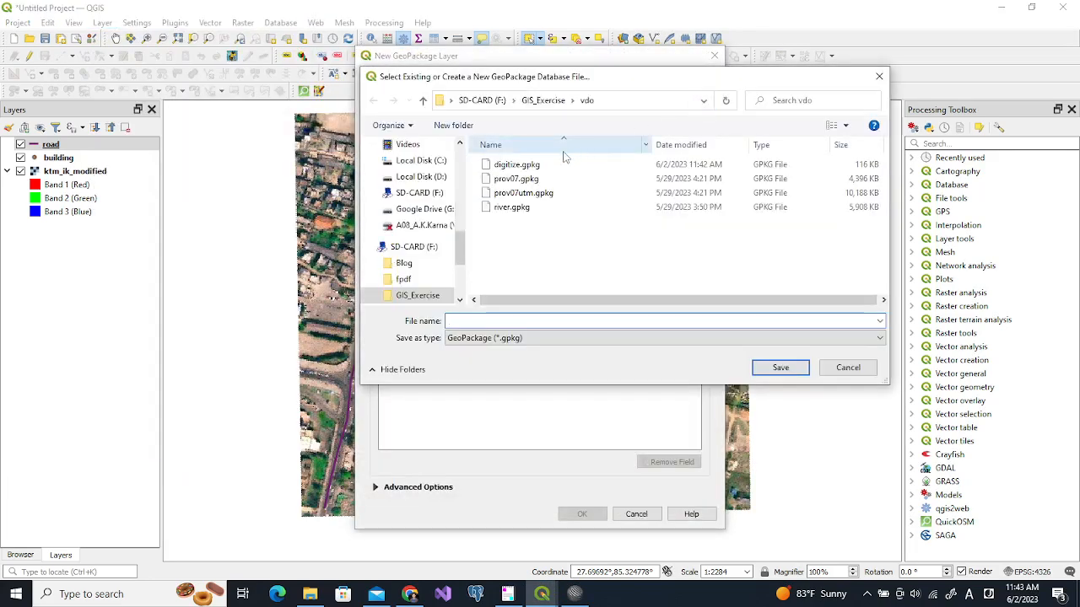
click(519, 165)
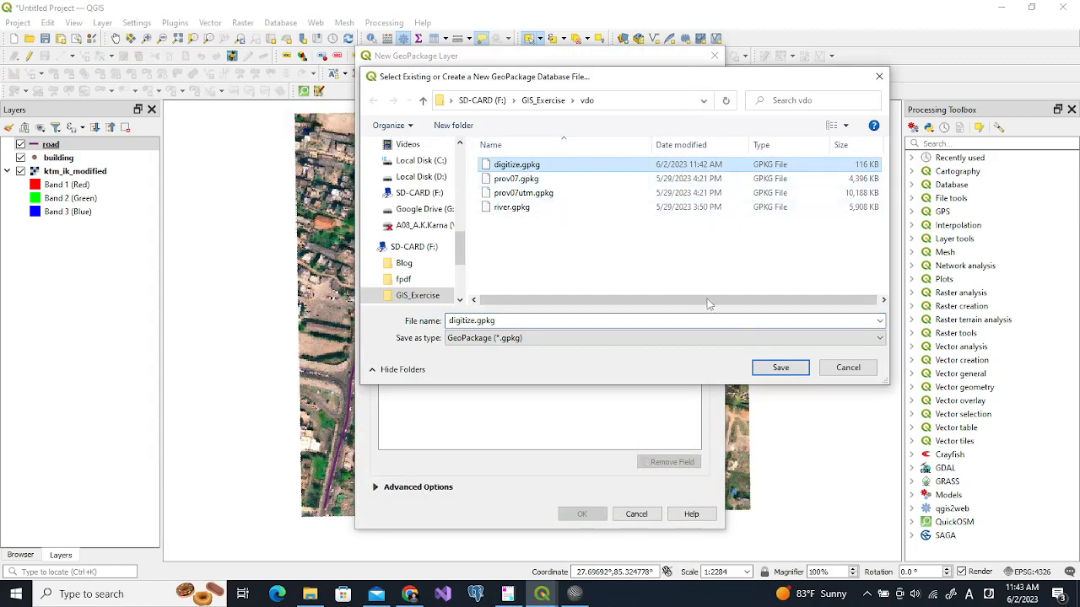
click(778, 366)
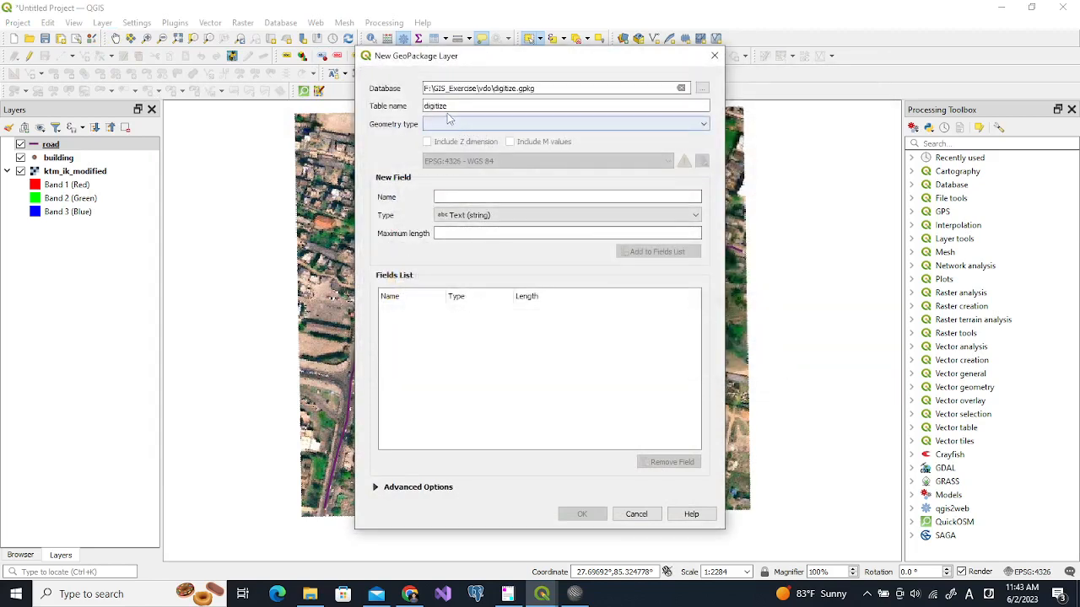
drag(448, 107, 418, 102)
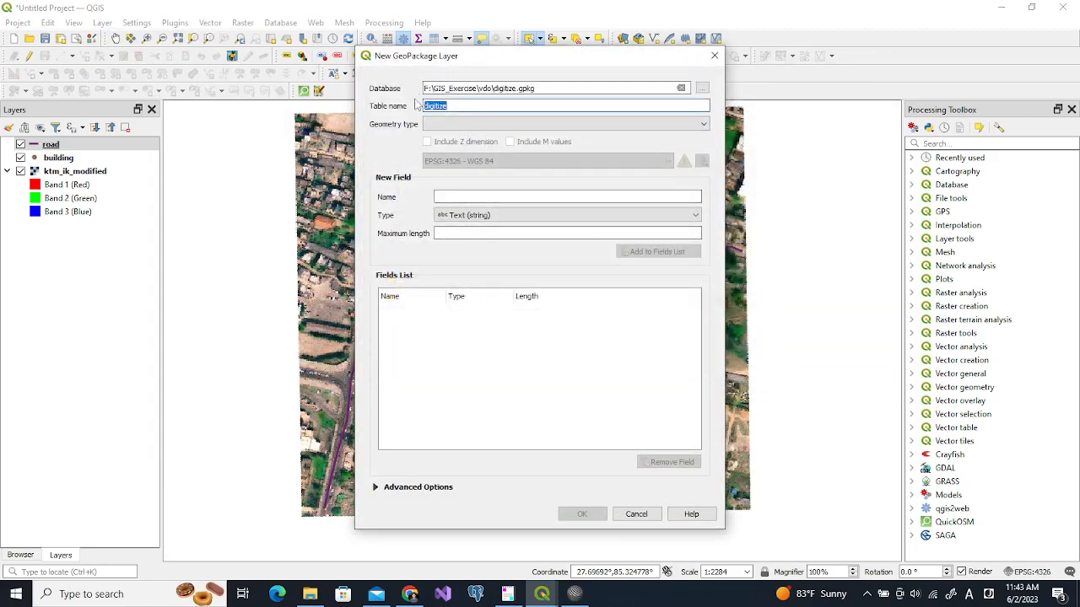
key(BackSpace)
- Add a 32-bit integer field named lu_id to the new layer's fields
click(473, 193)
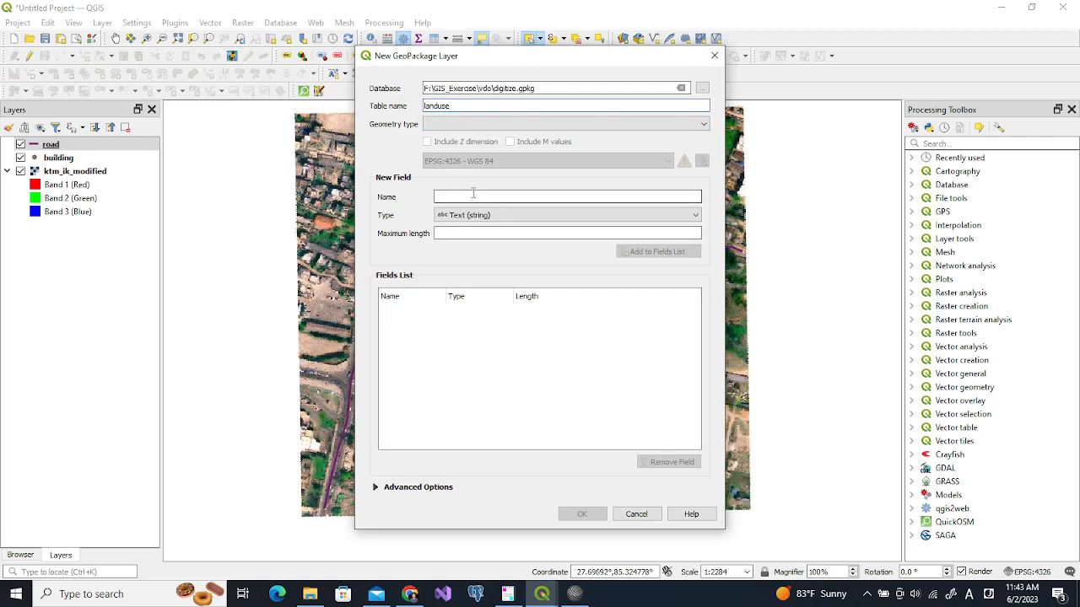
text(lu_id)
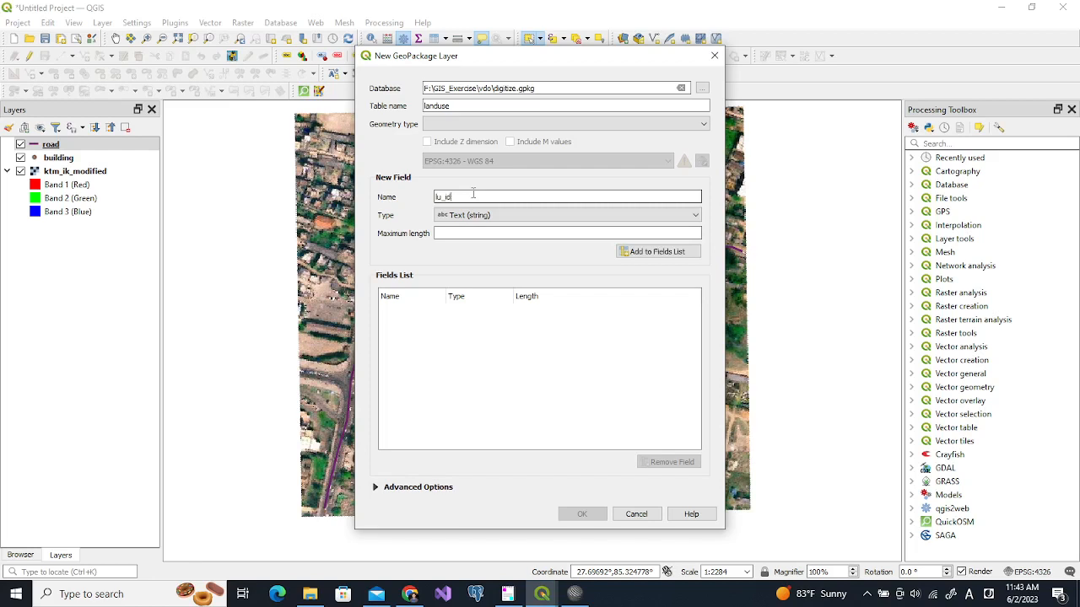
click(477, 215)
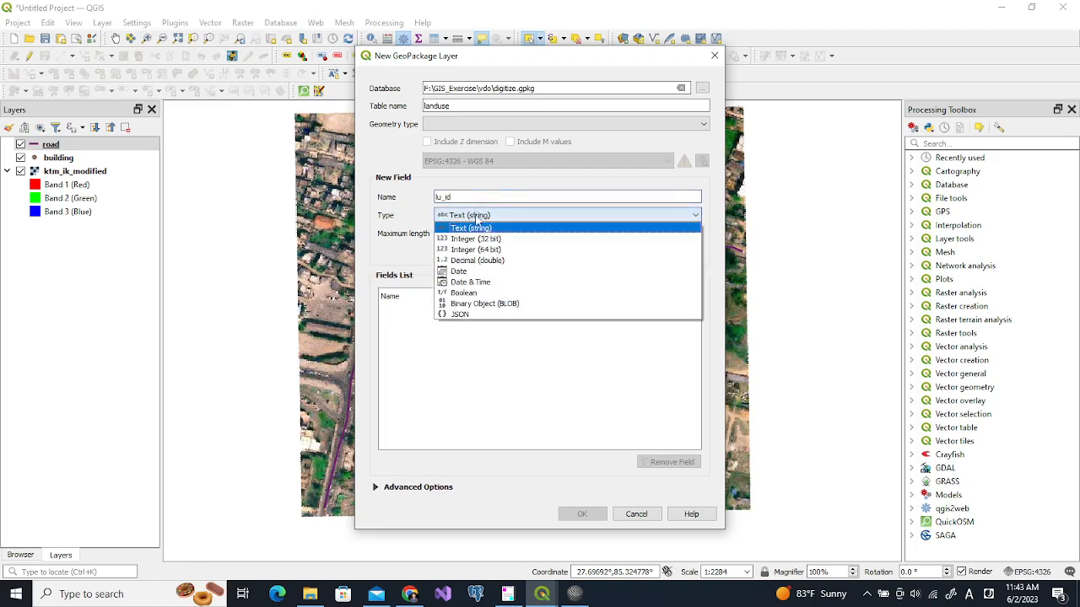
click(477, 239)
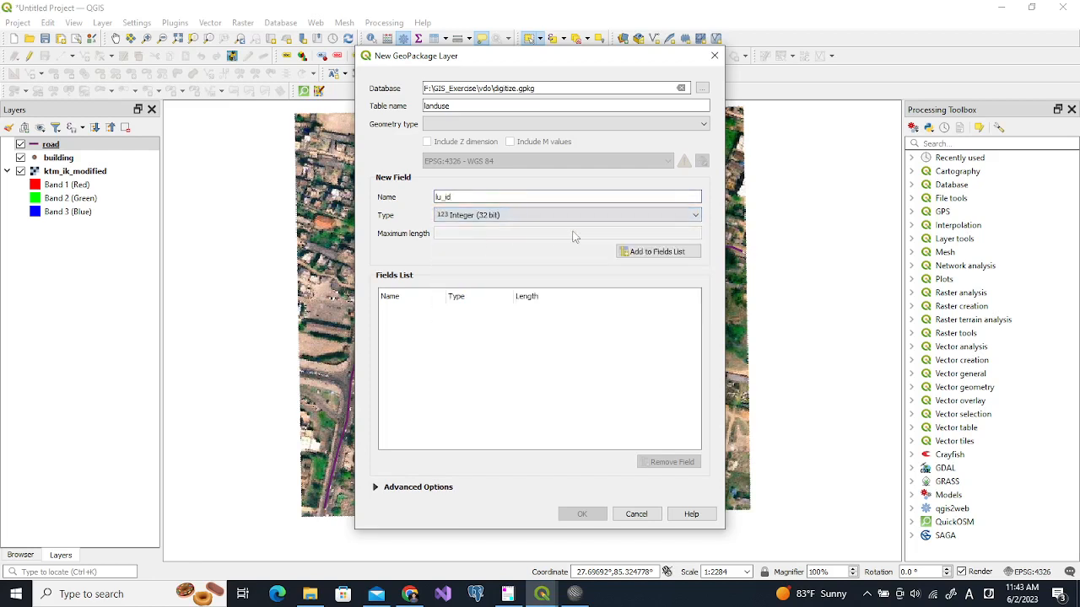
click(666, 252)
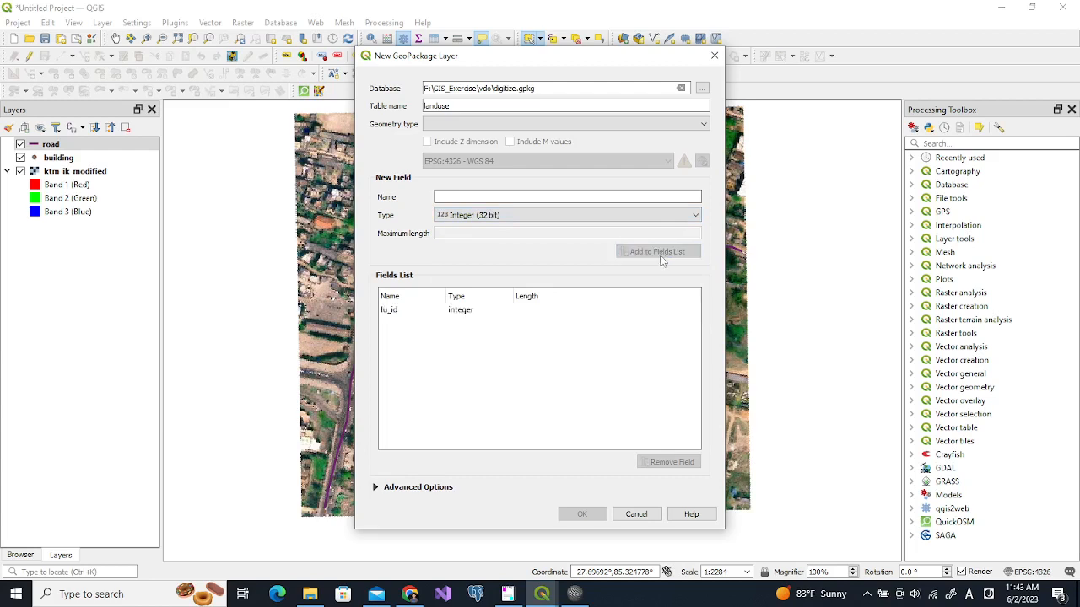
click(538, 314)
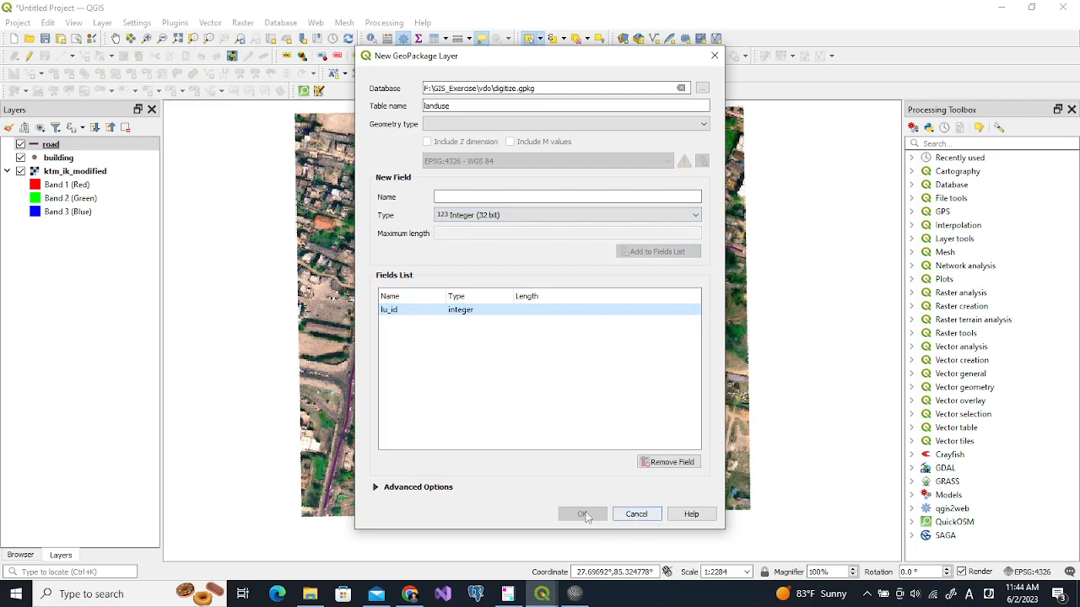
- Set the geometry type to Polygon and create landuse as an additional layer in the existing GeoPackage without overwriting it
click(497, 126)
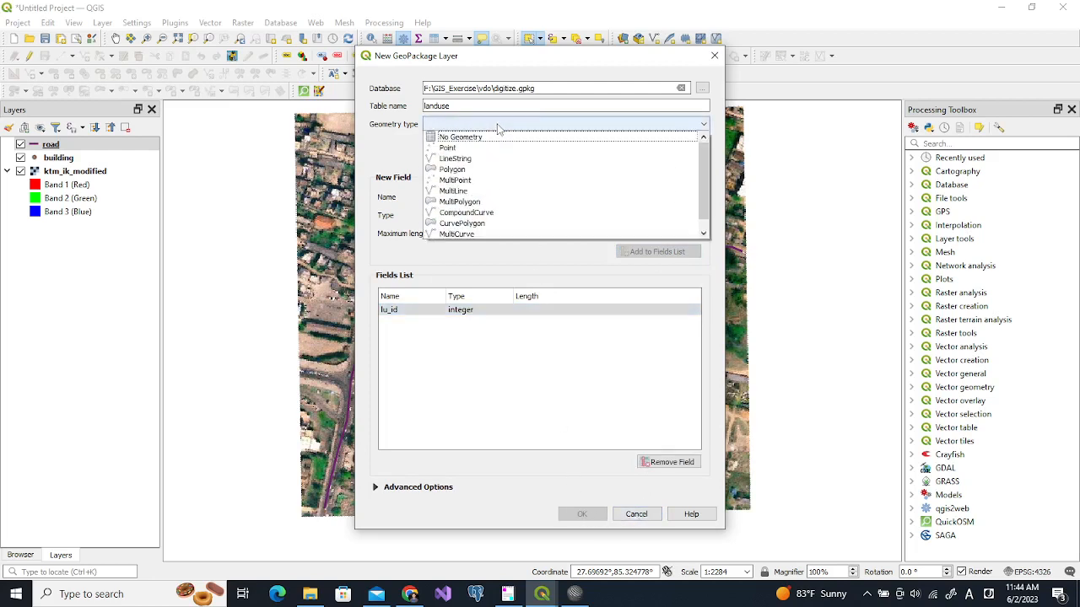
click(467, 169)
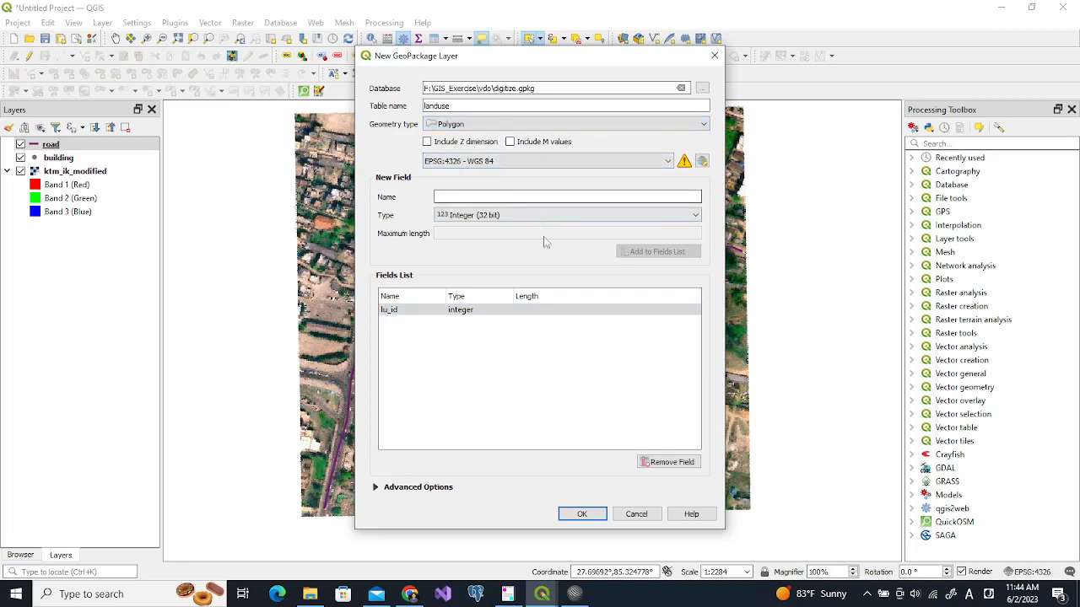
click(582, 515)
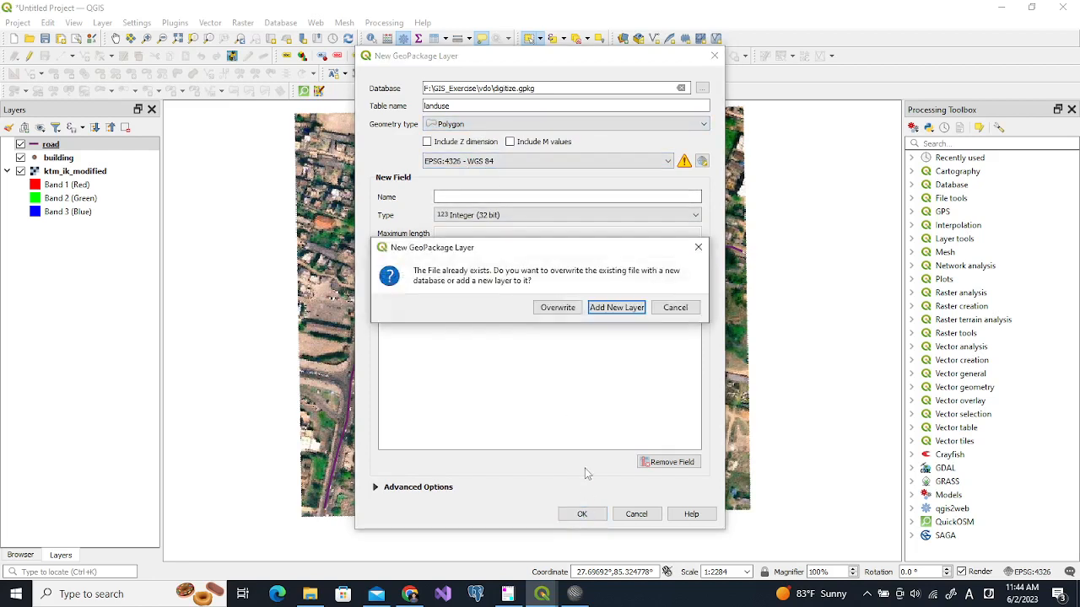
click(617, 309)
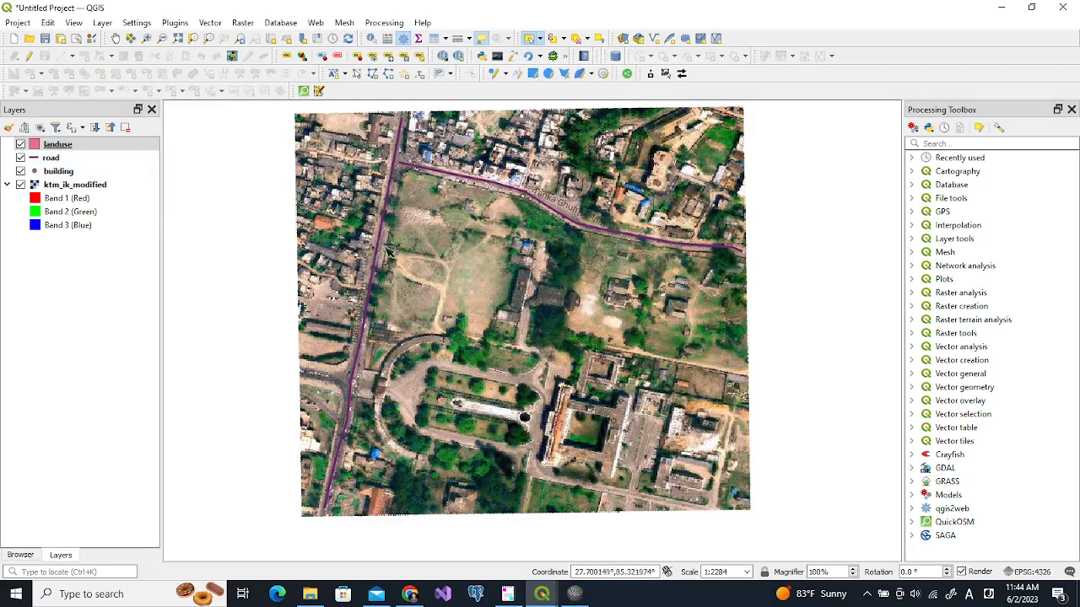
- Start editing the landuse layer and outline the open grass field in the middle of the image as a polygon
click(30, 56)
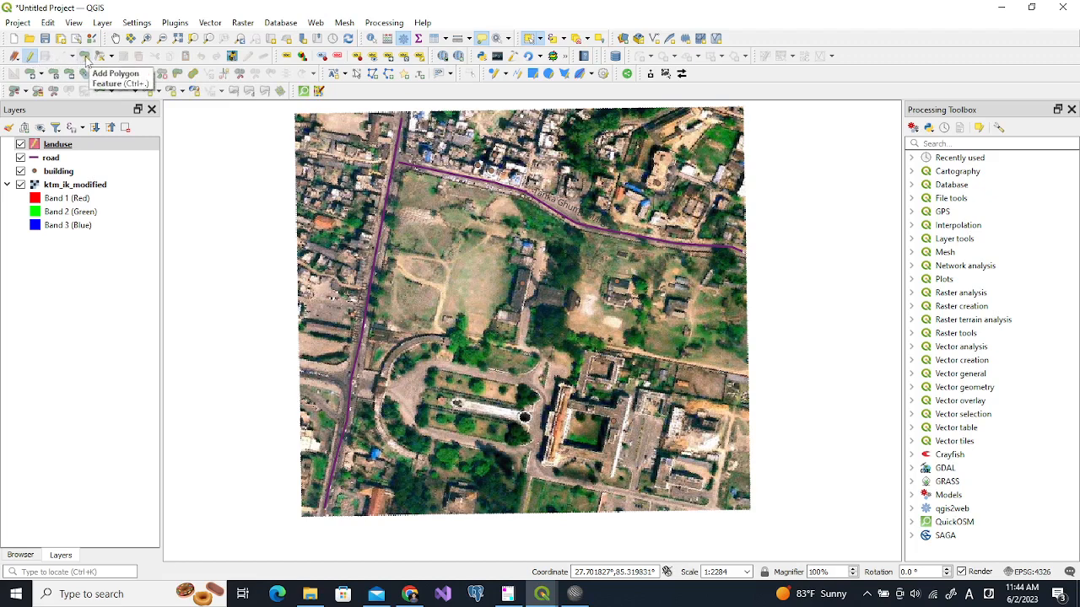
click(86, 57)
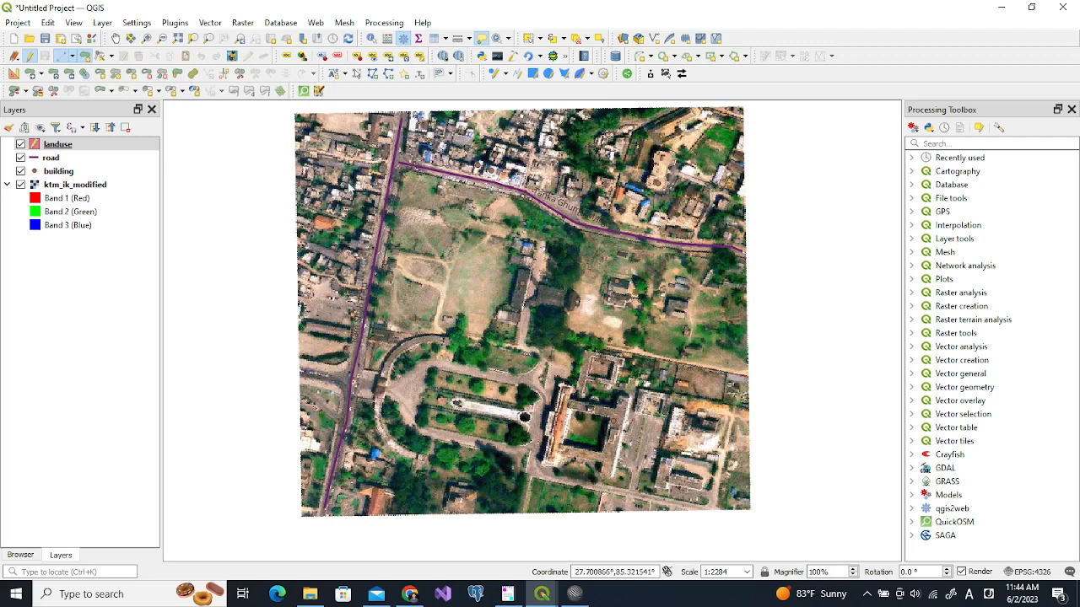
click(440, 320)
click(470, 255)
click(489, 237)
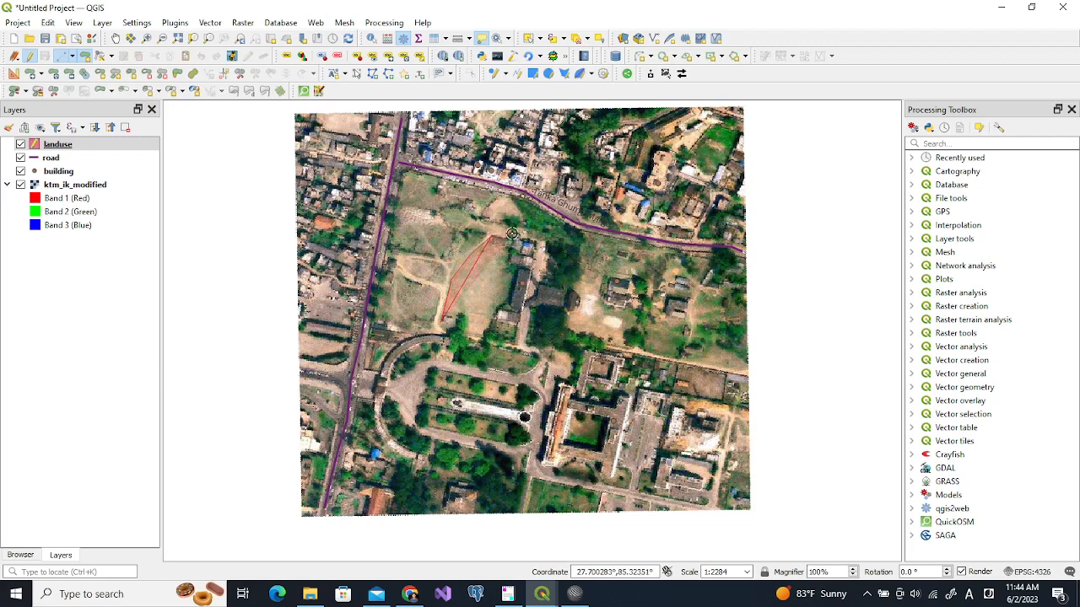
click(510, 235)
click(512, 286)
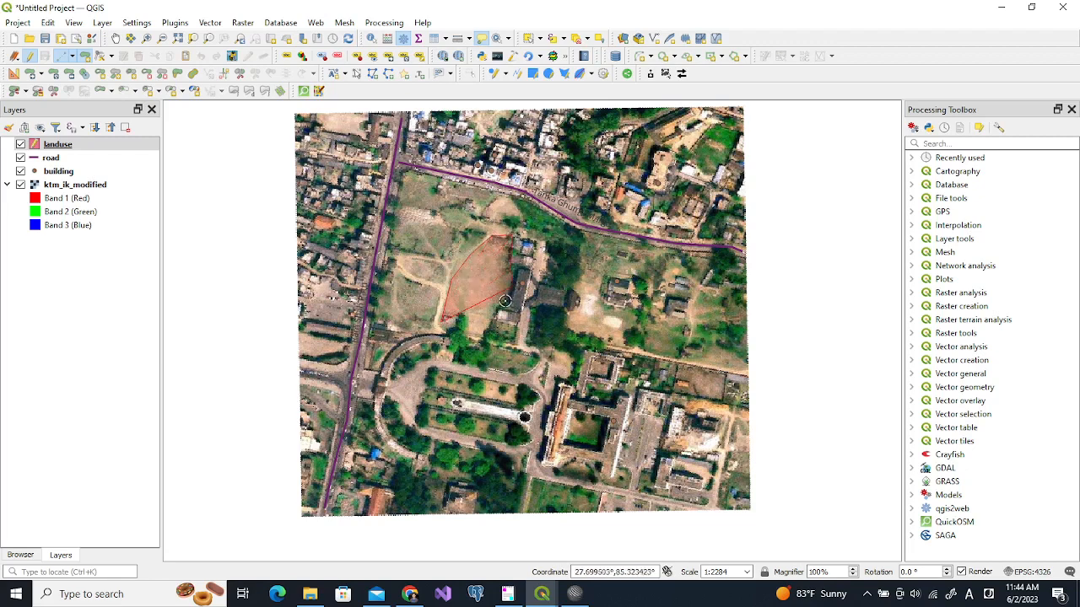
click(509, 300)
click(483, 338)
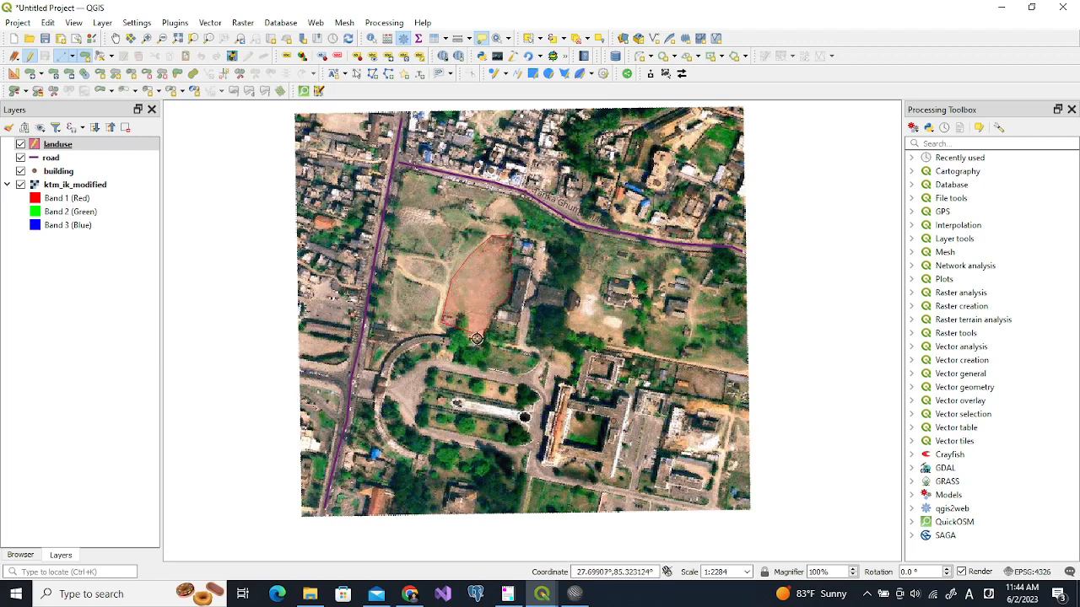
click(470, 338)
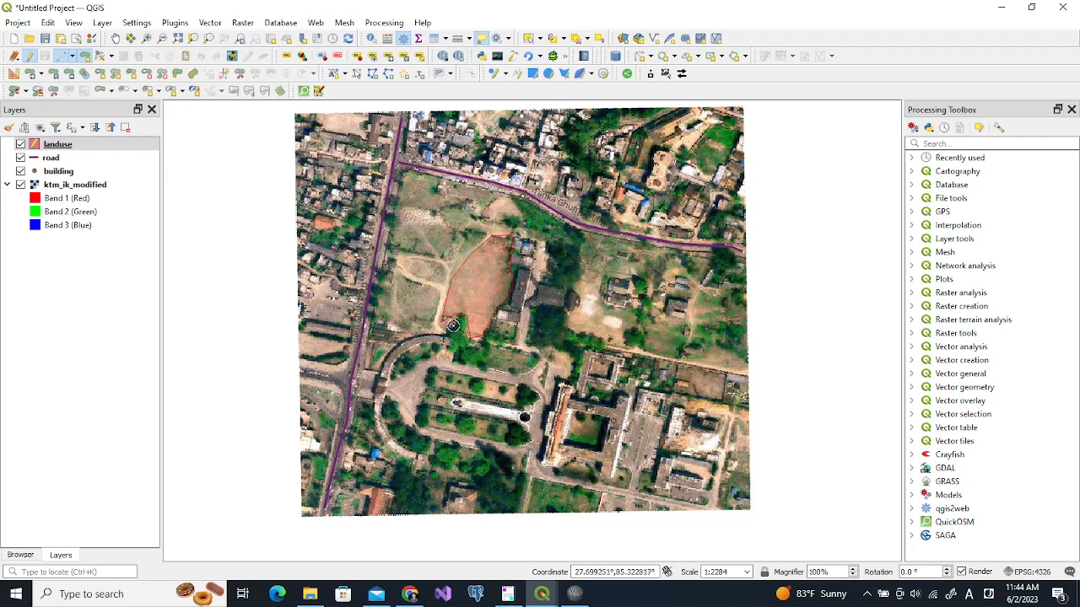
click(441, 333)
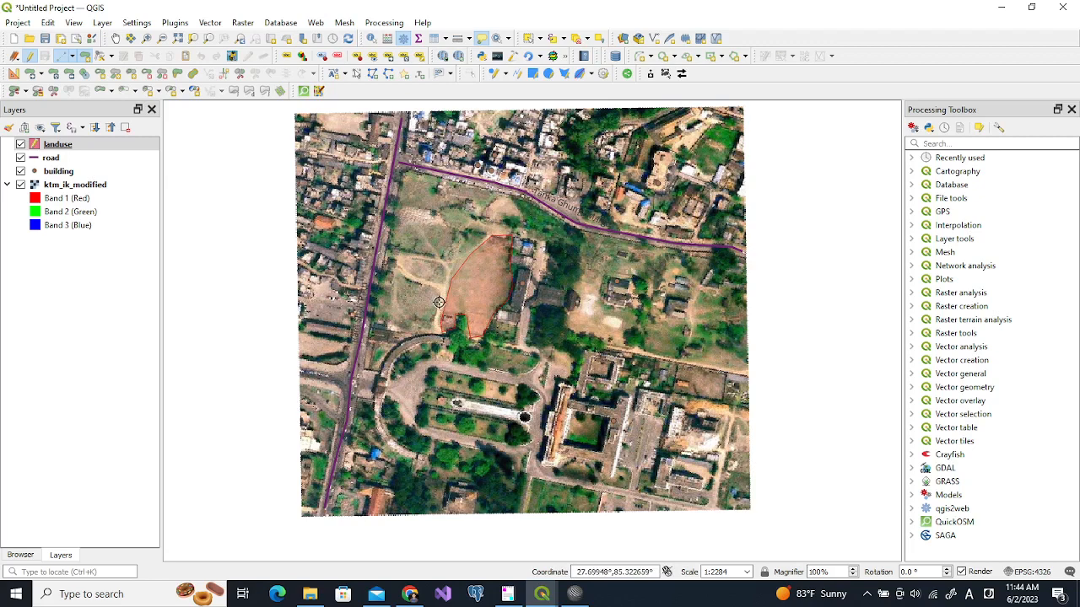
- Finish the open field polygon and save it with lu_id 4
right_click(441, 301)
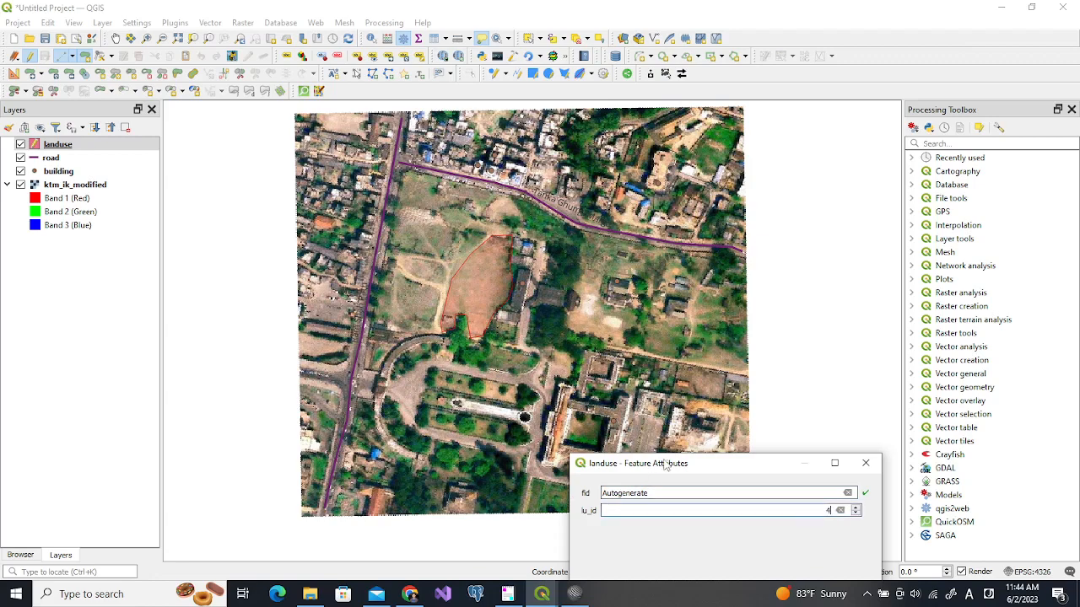
drag(665, 466, 661, 274)
click(774, 401)
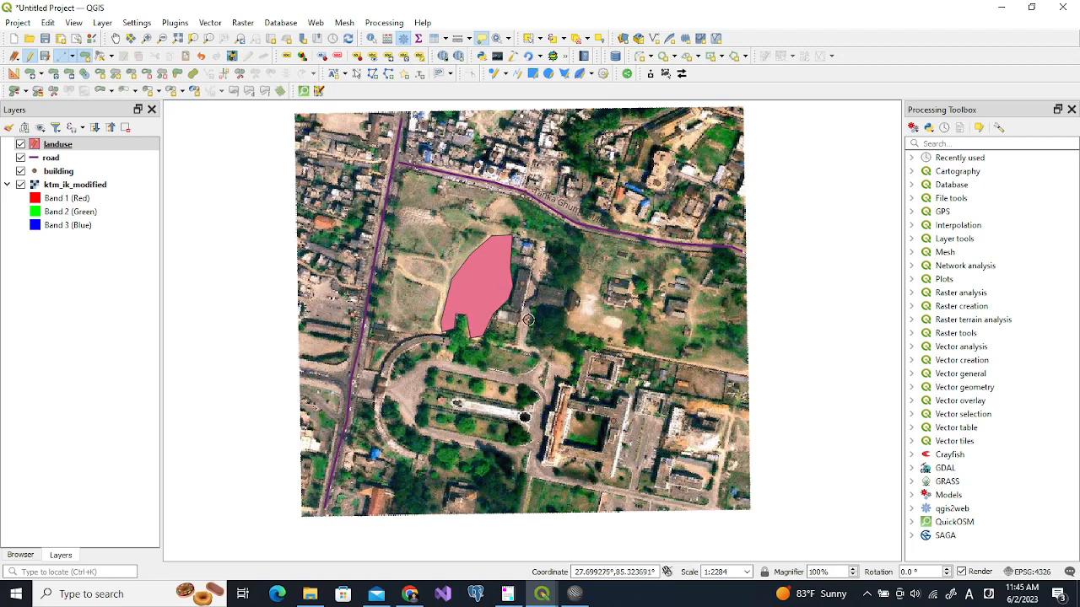
- Outline the dark tree-covered area southeast of the field polygon, extending down to the courtyard building complex
click(536, 307)
click(567, 309)
click(567, 328)
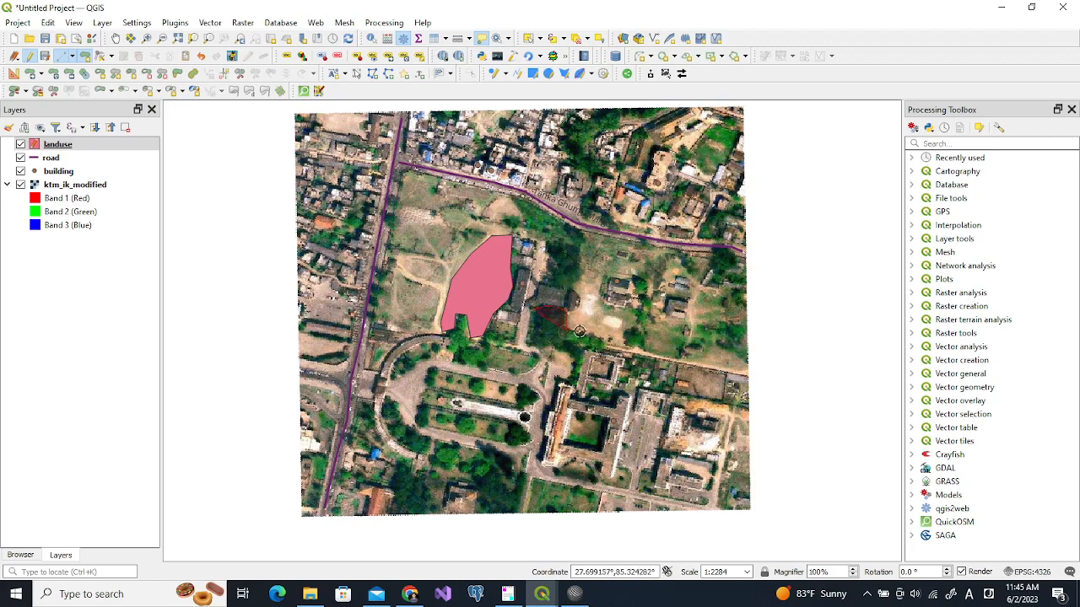
click(602, 338)
click(567, 325)
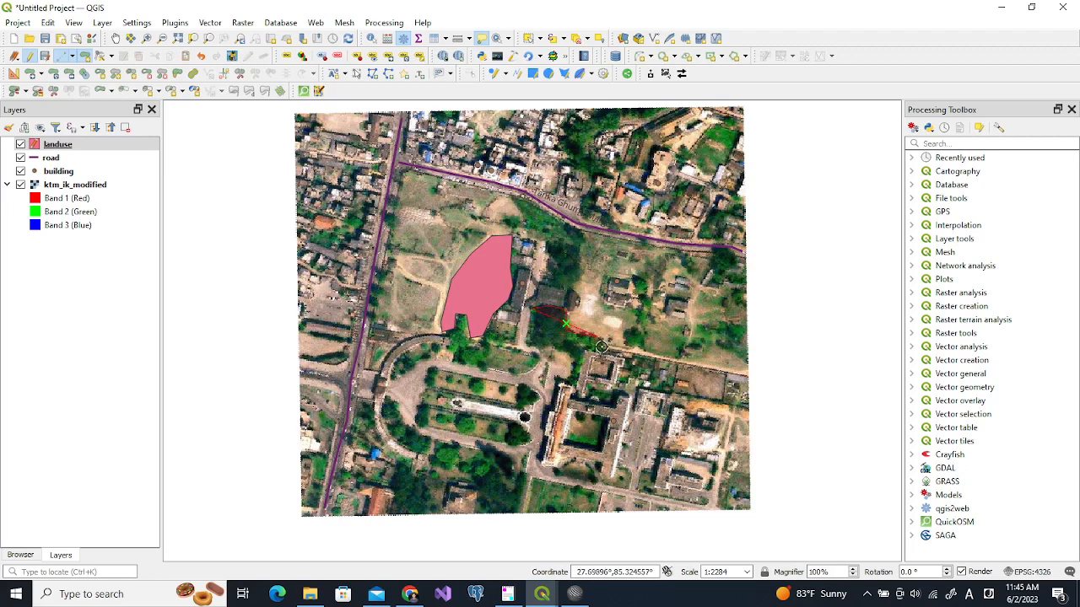
click(579, 334)
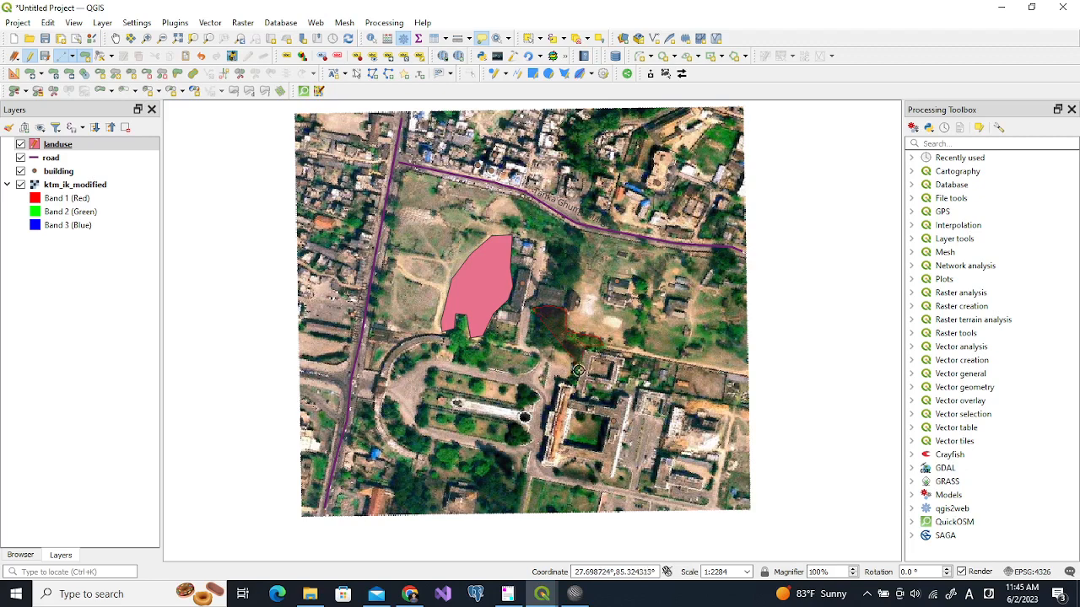
click(527, 344)
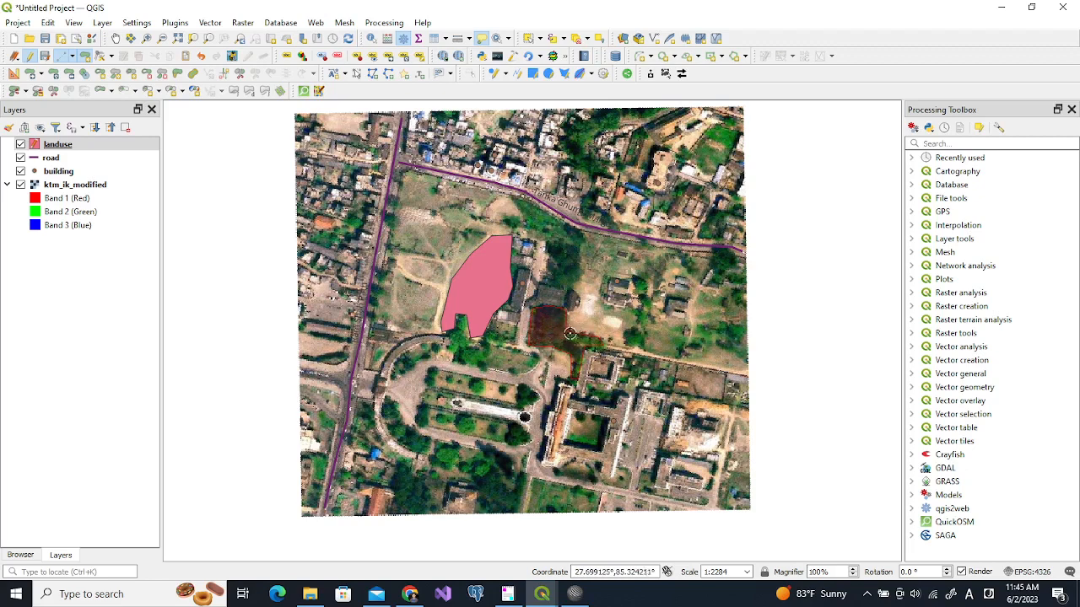
- Finish the tree-covered area polygon, fill in its lu_id land-use code and save the feature
right_click(562, 334)
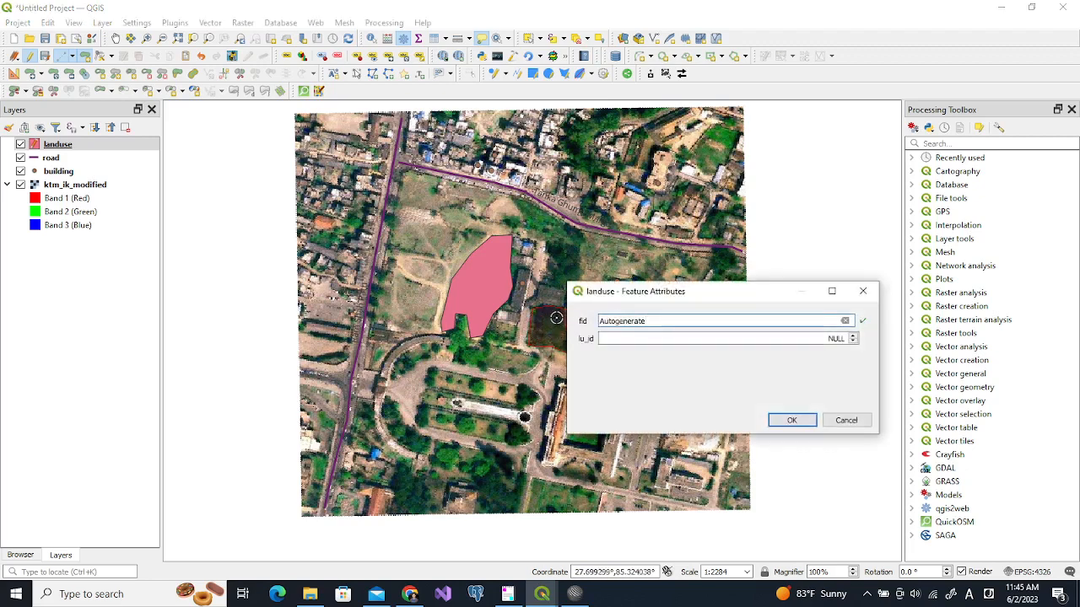
click(616, 338)
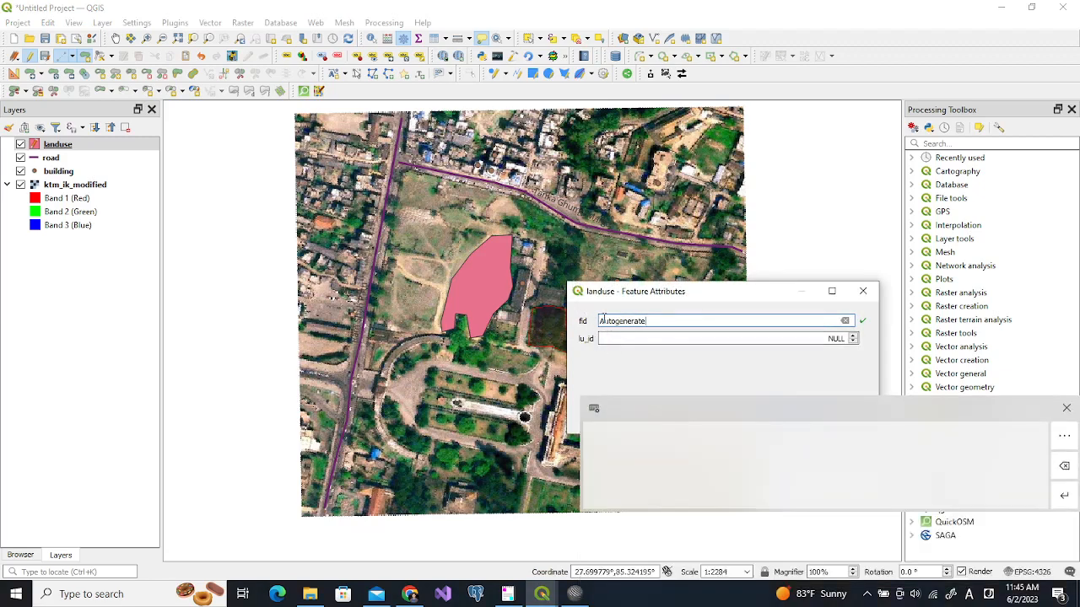
click(1066, 408)
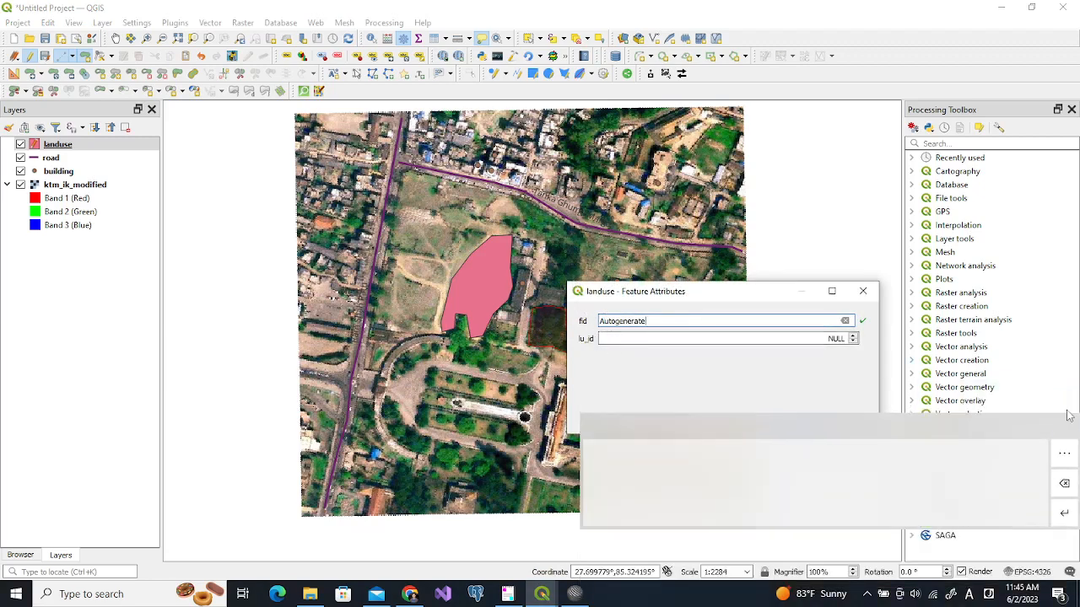
click(771, 336)
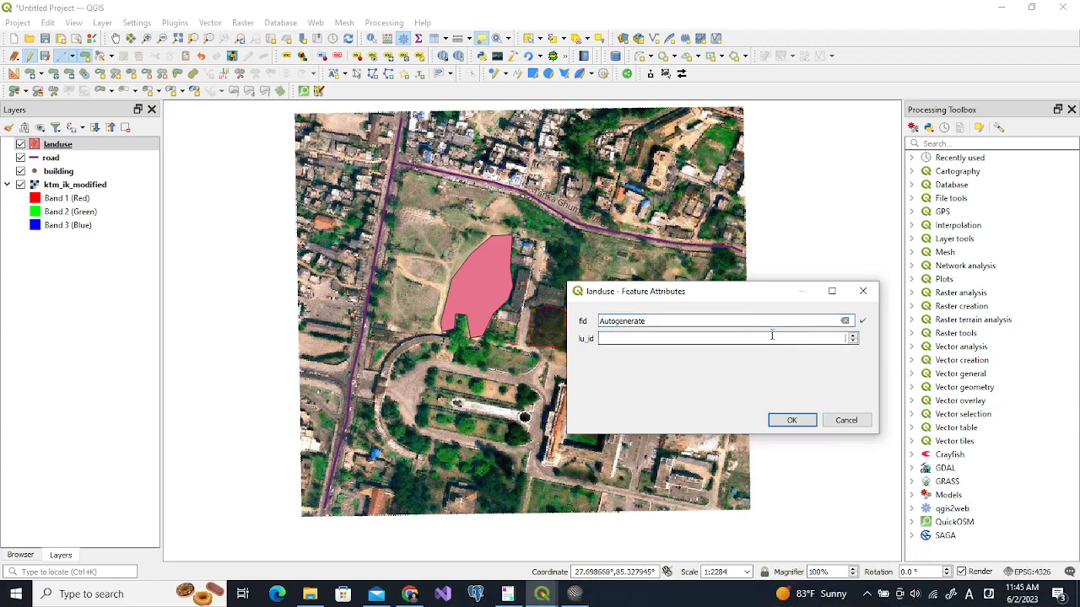
click(792, 420)
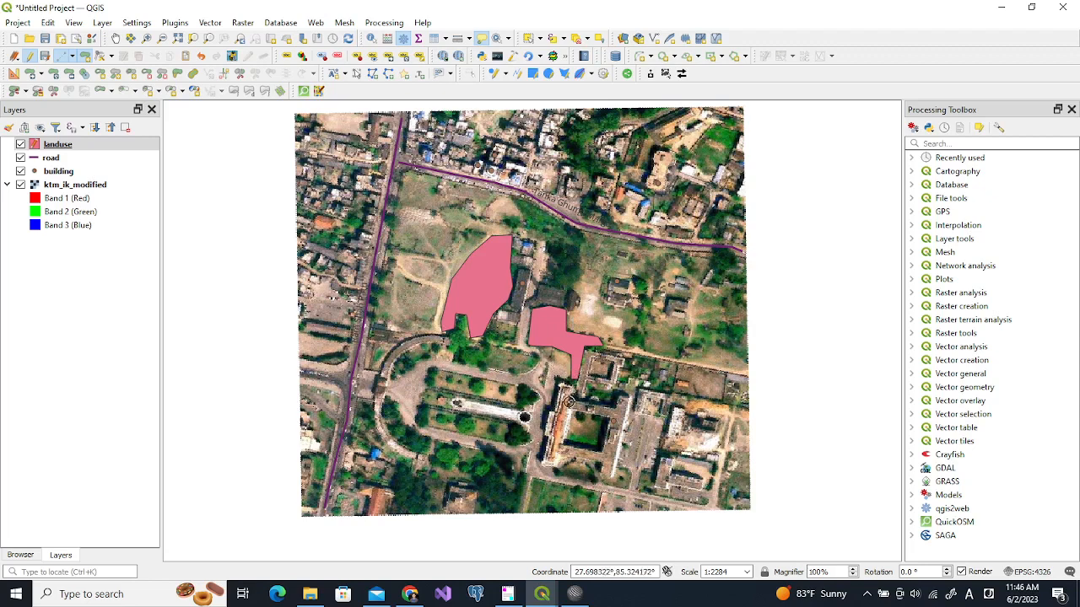
click(614, 407)
click(619, 395)
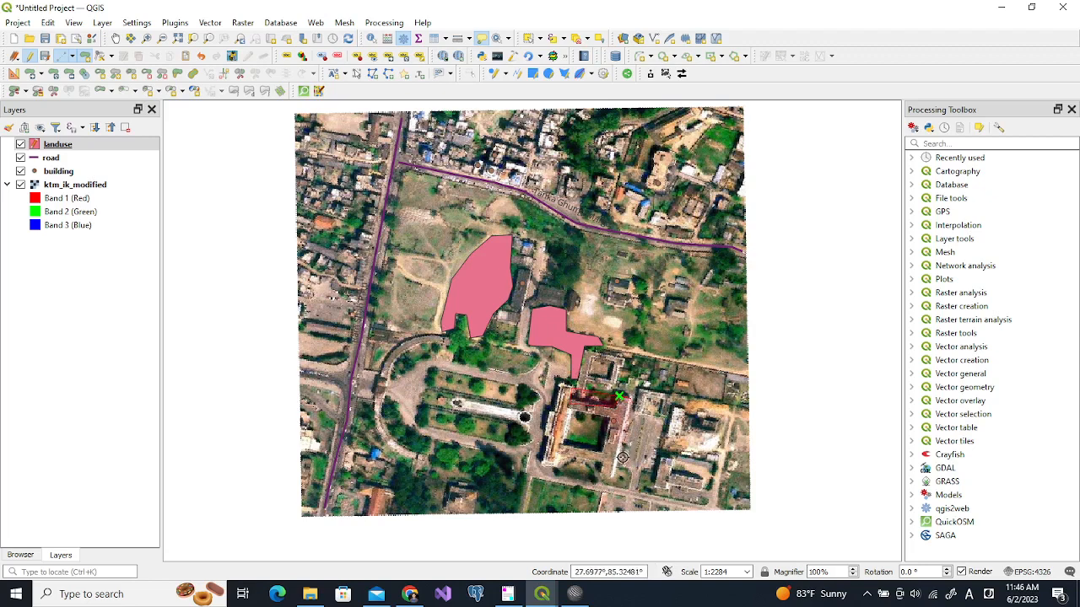
click(614, 479)
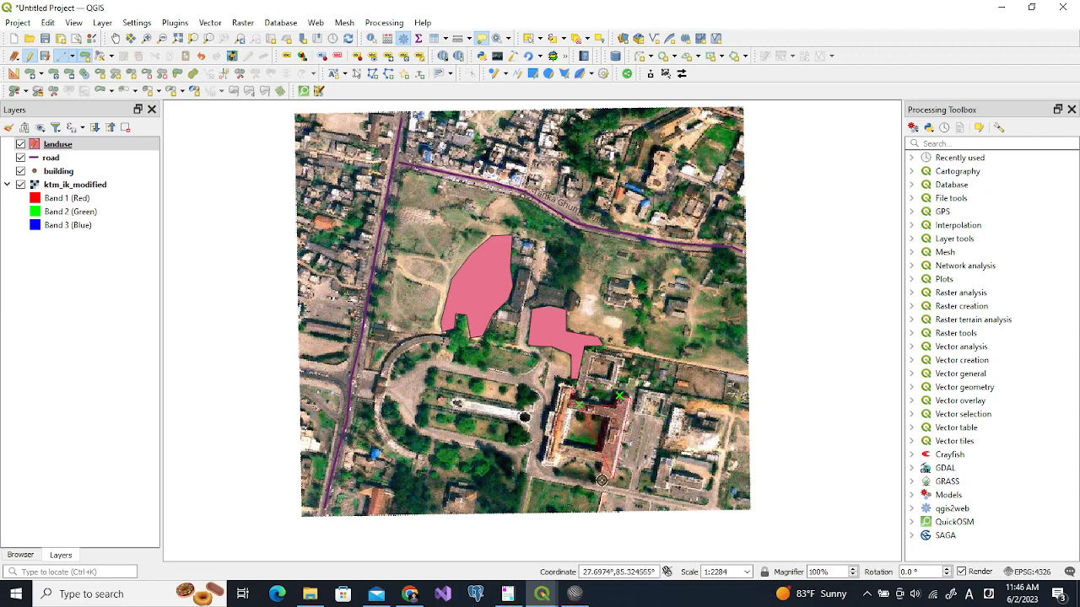
click(601, 478)
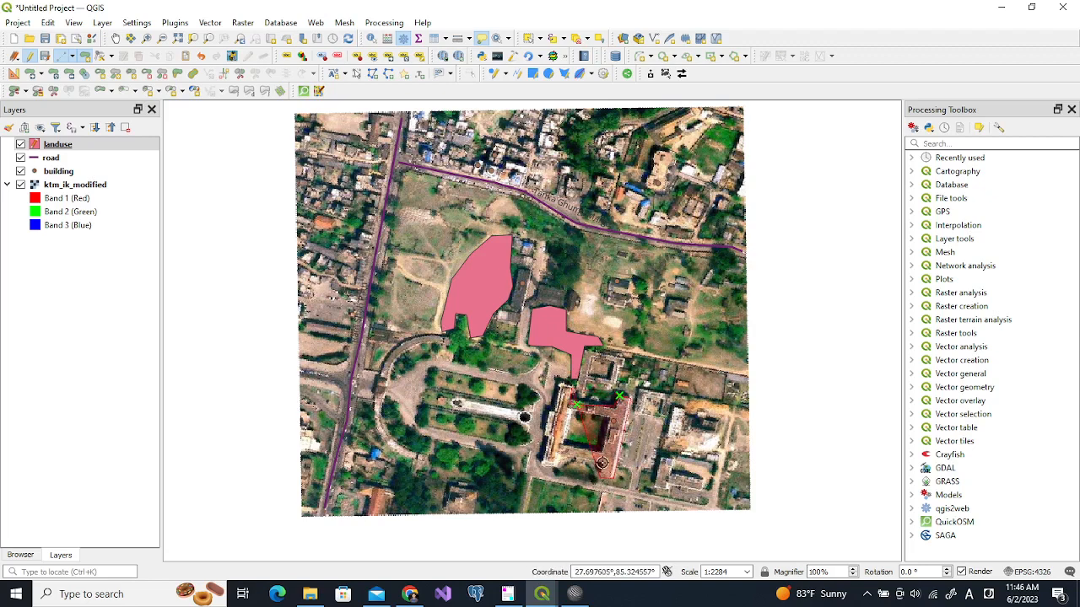
click(601, 463)
click(558, 455)
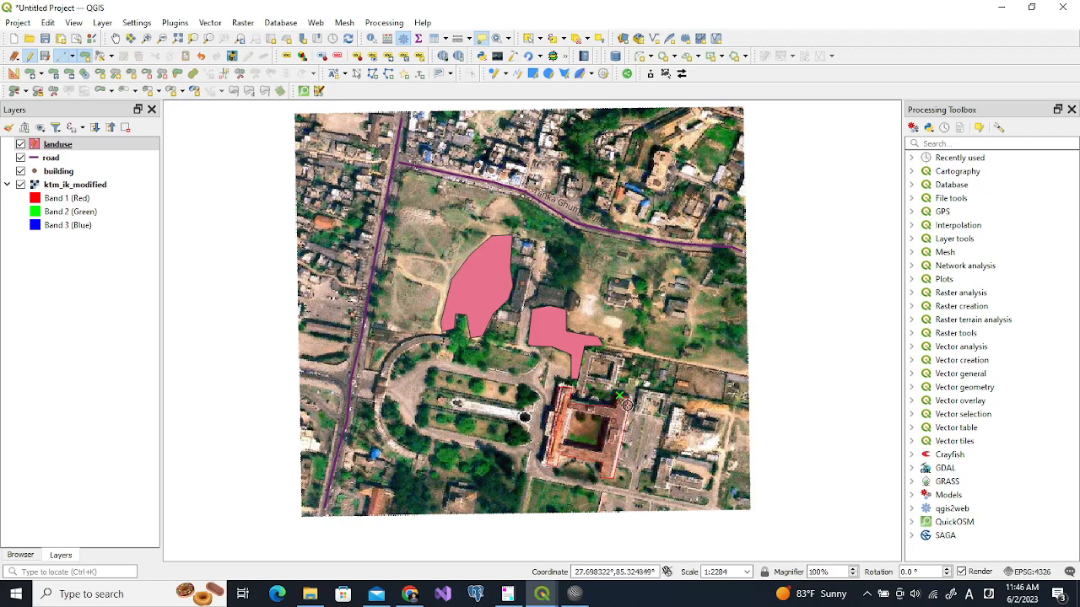
key(Escape)
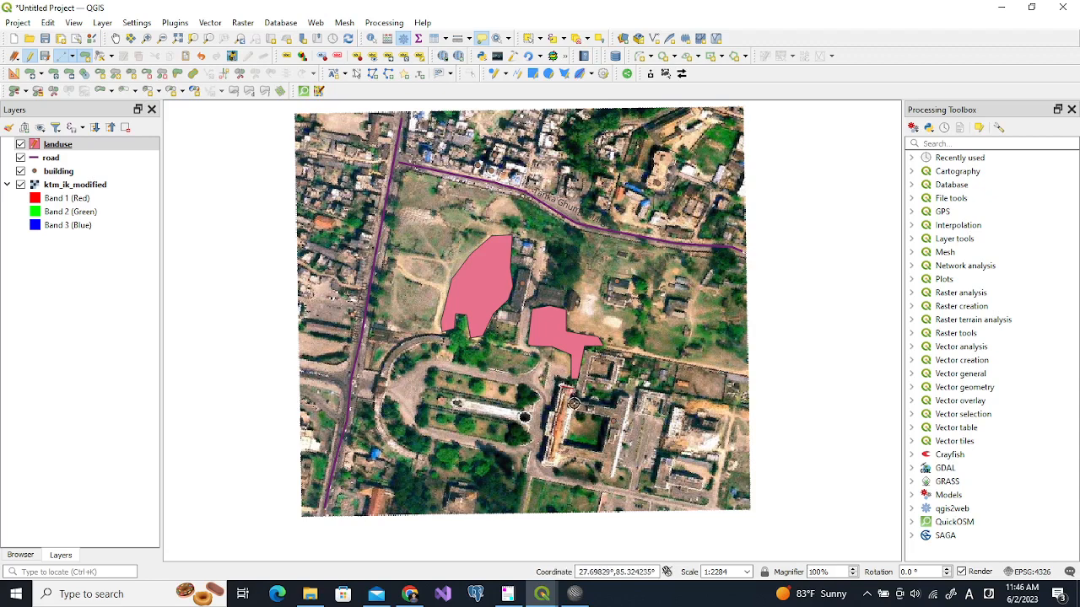
- Digitize the large courtyard building south of the tree area as a landuse polygon with lu_id 2
click(618, 395)
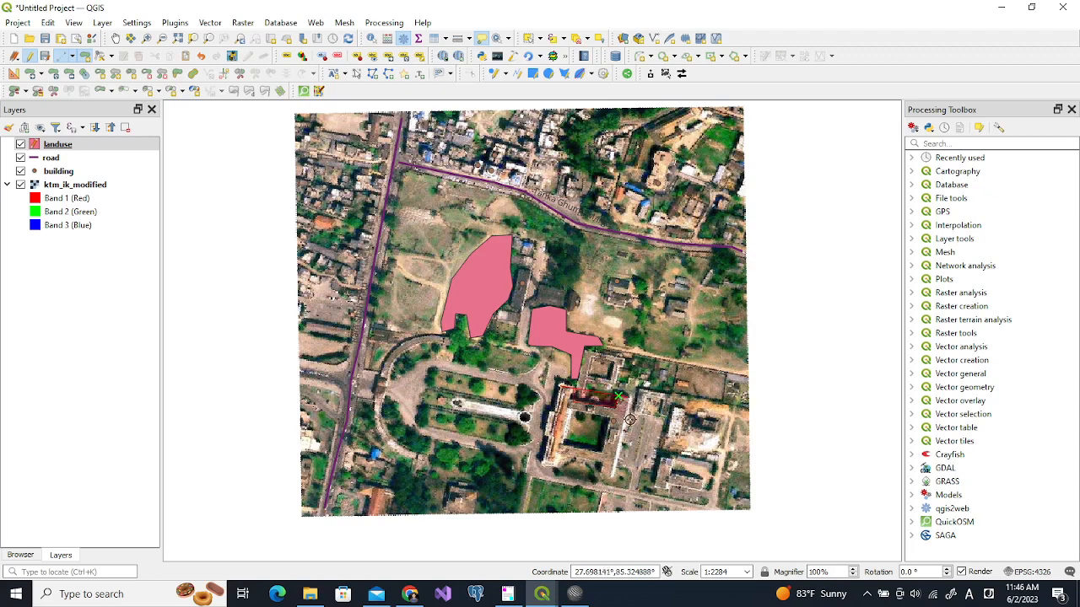
click(611, 474)
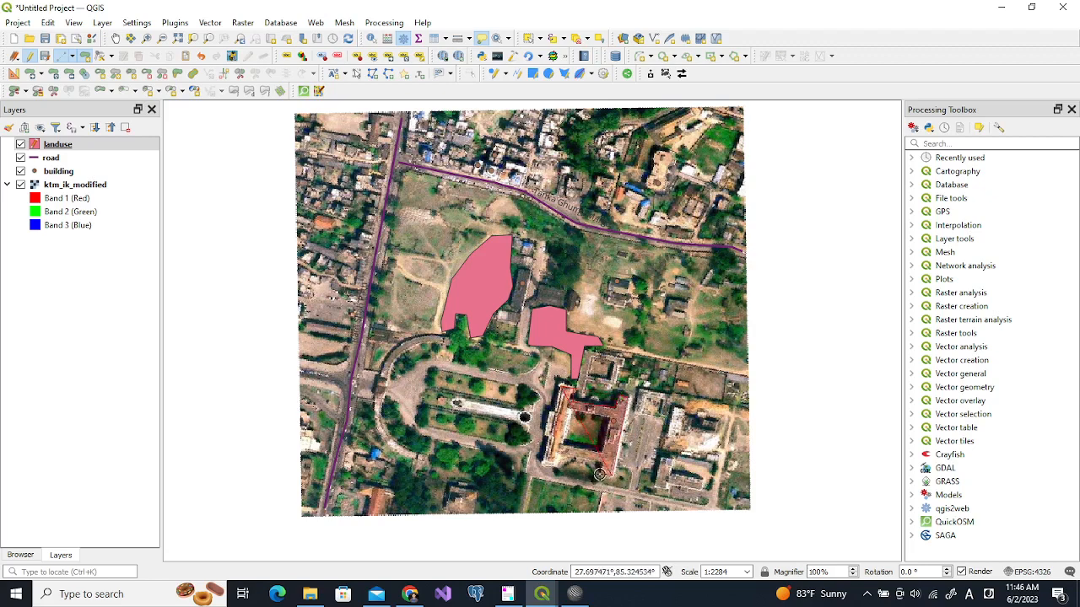
right_click(547, 453)
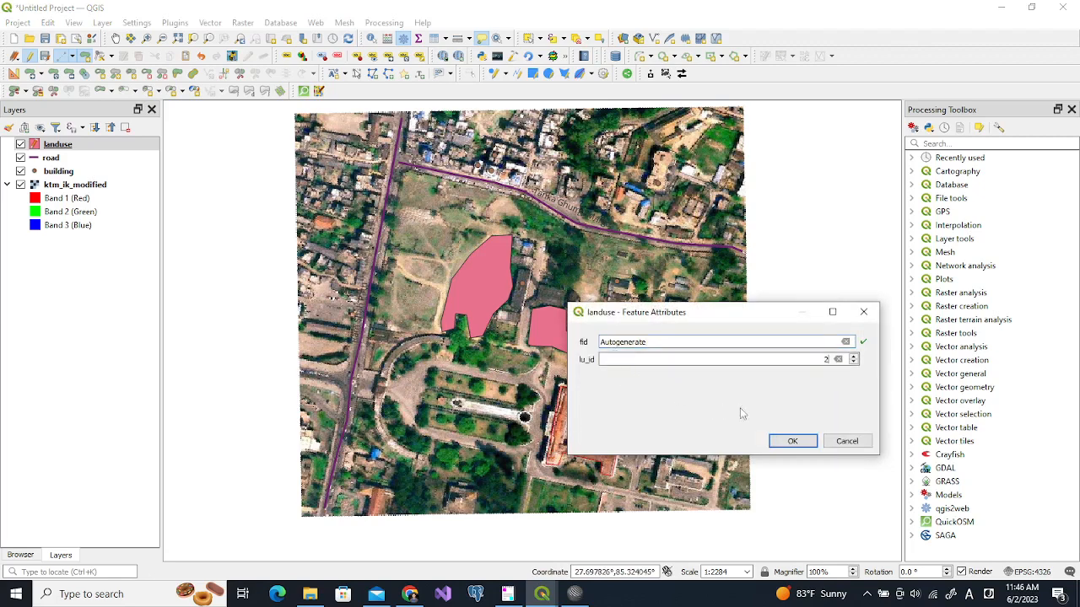
click(791, 440)
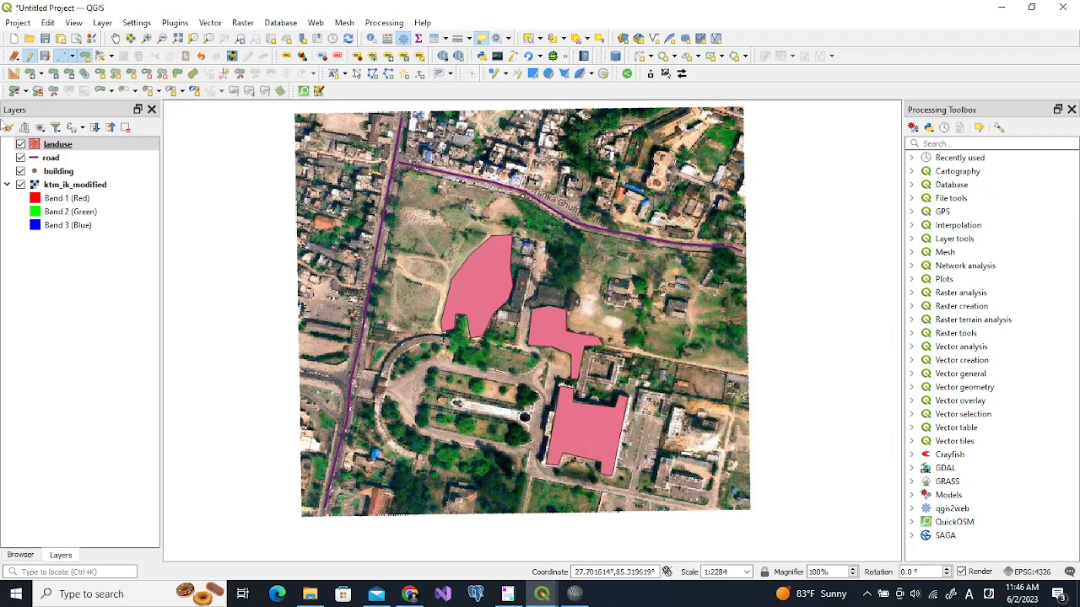
- Hide the road layer and digitize the full width of the main north-south road as a landuse polygon with lu_id 1
click(20, 157)
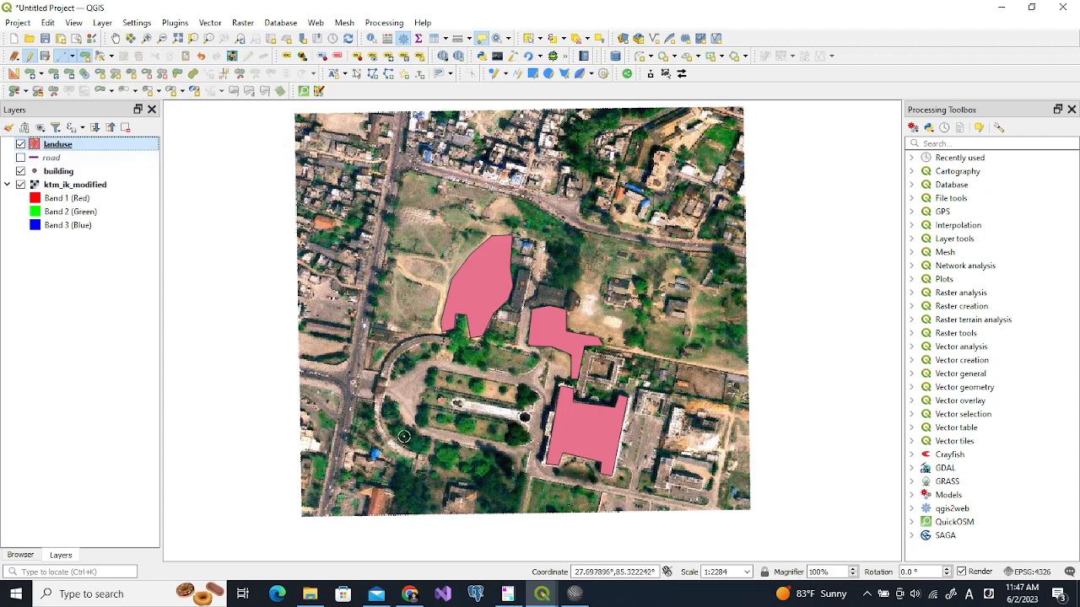
click(337, 509)
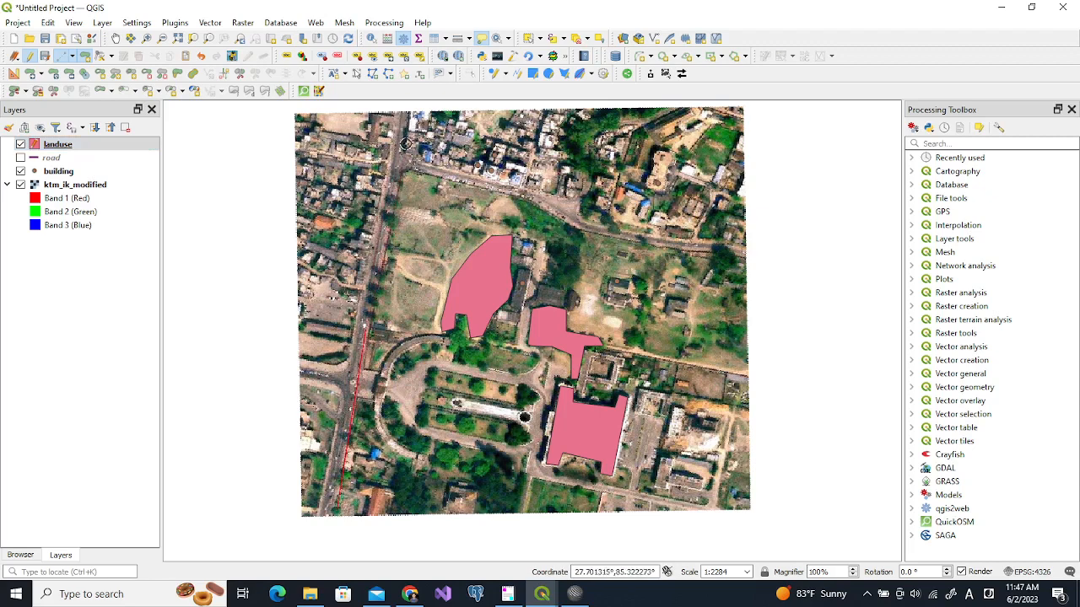
click(410, 116)
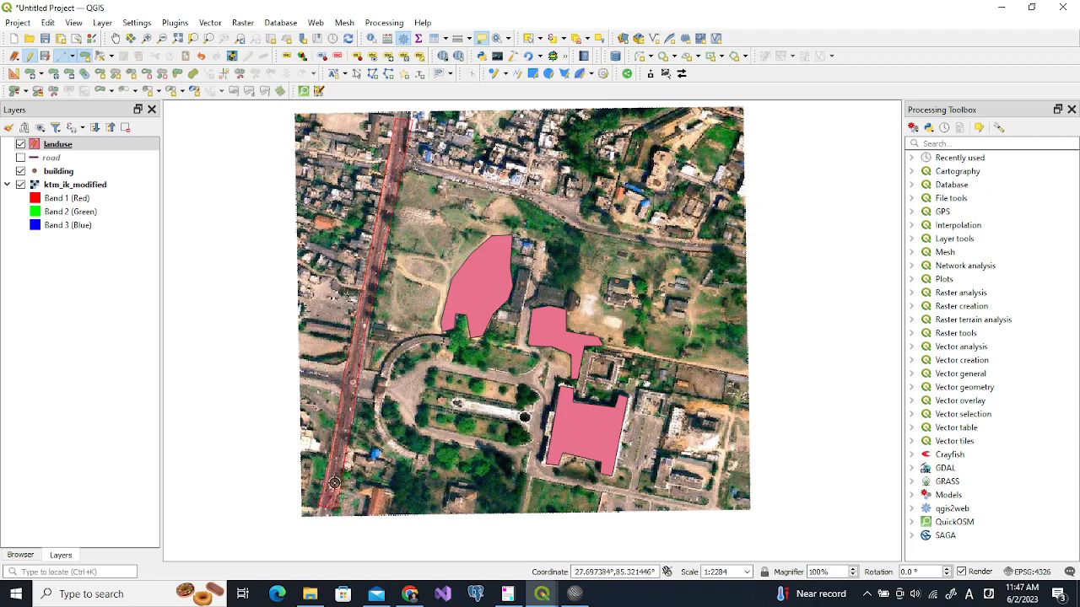
right_click(307, 525)
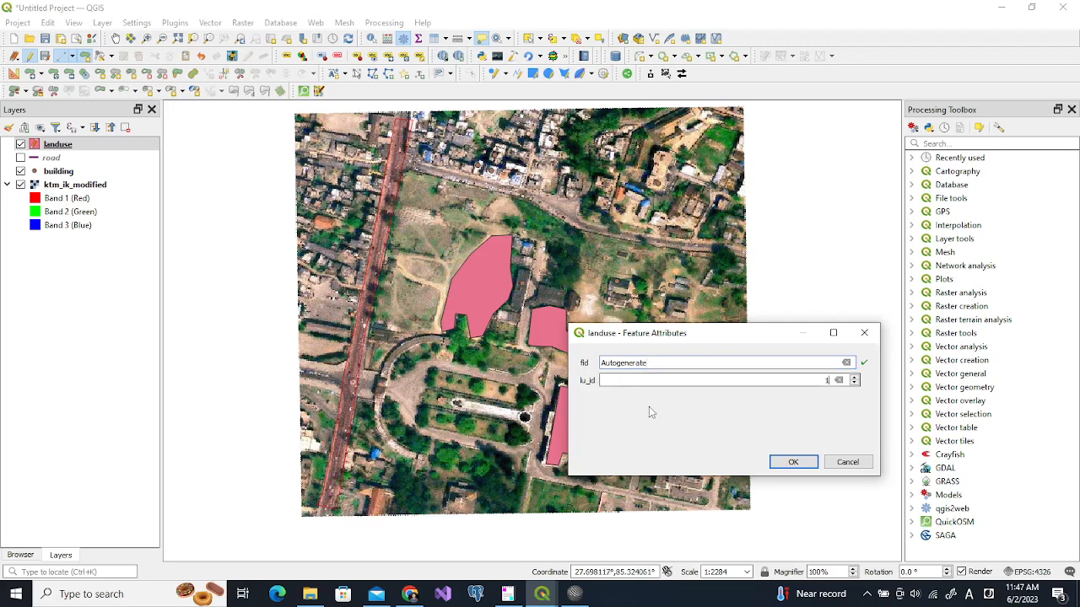
click(787, 460)
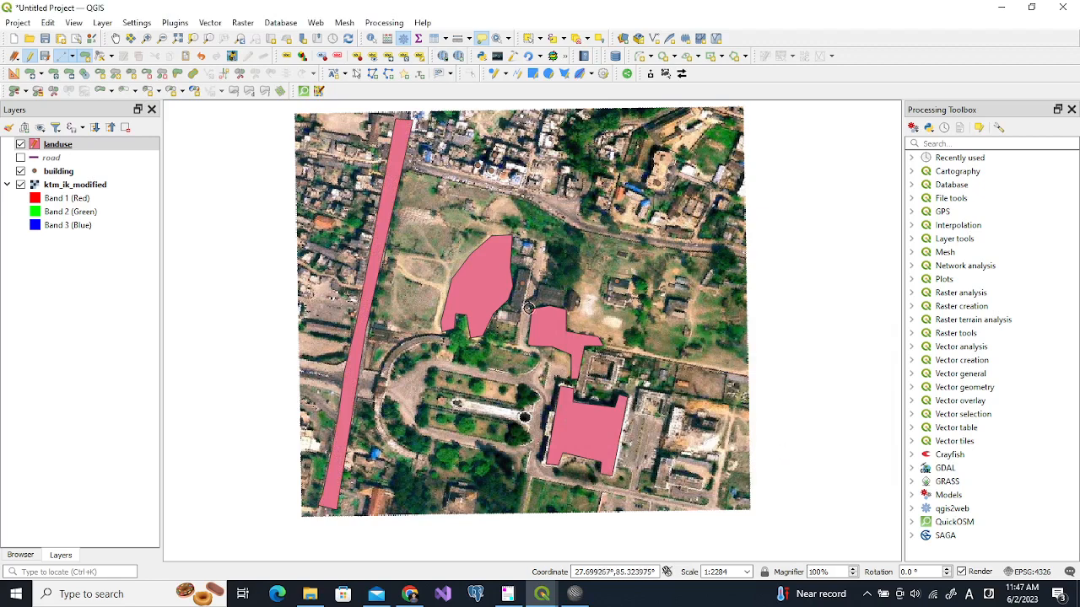
- Switch the landuse layer's symbology to Categorized on the lu_id field and classify its values
click(81, 150)
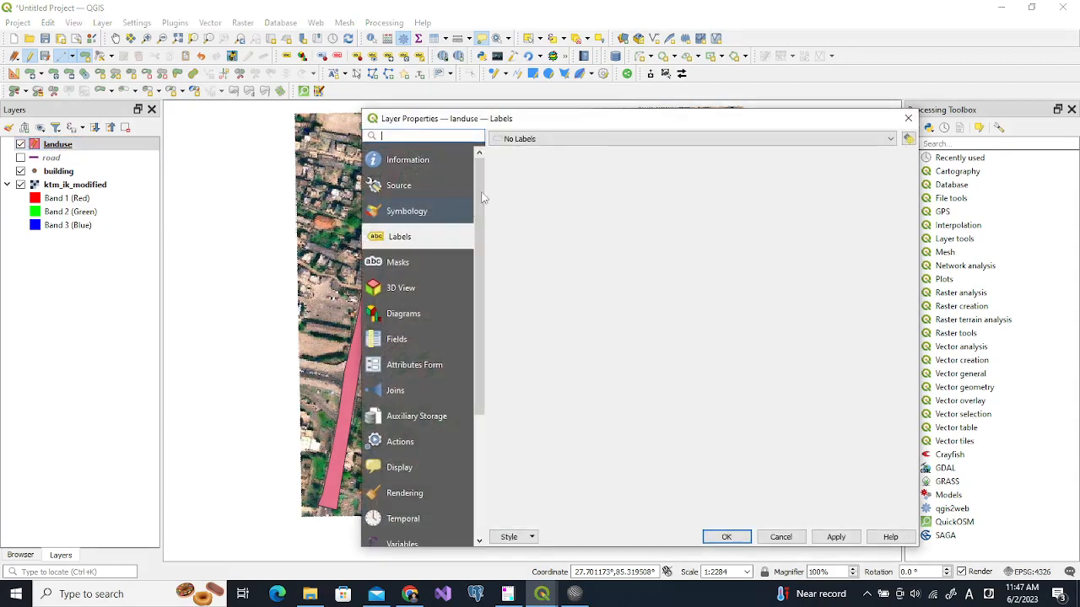
click(401, 212)
click(570, 141)
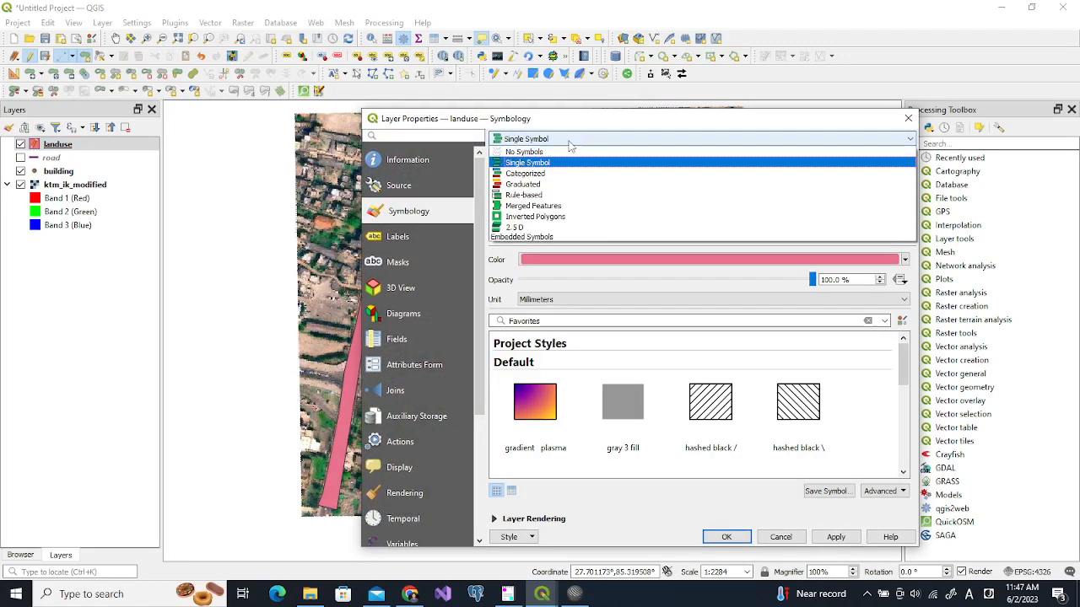
click(551, 172)
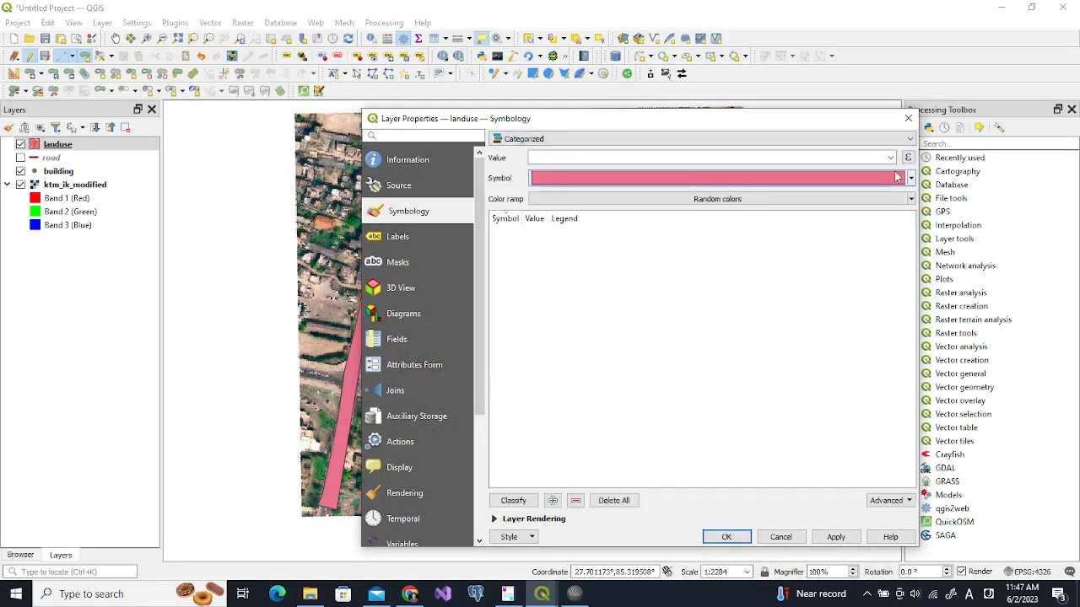
click(891, 157)
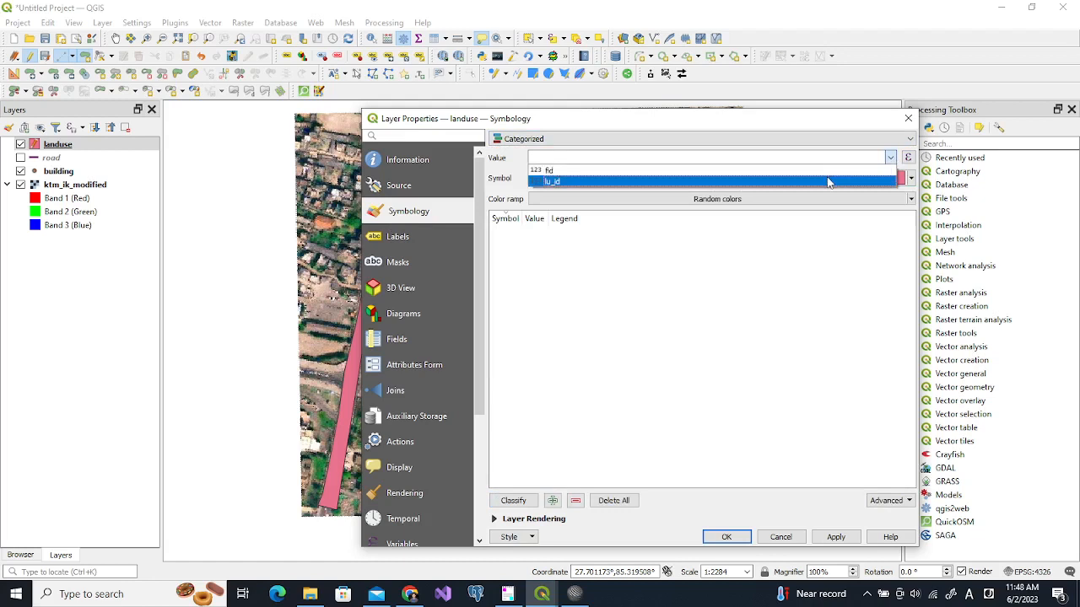
click(831, 182)
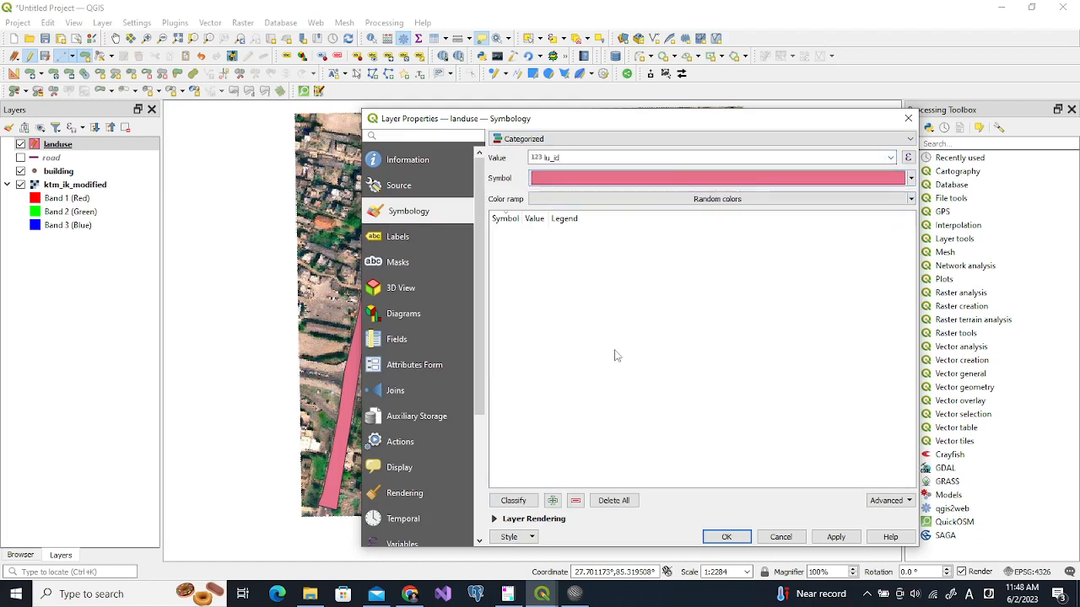
click(513, 501)
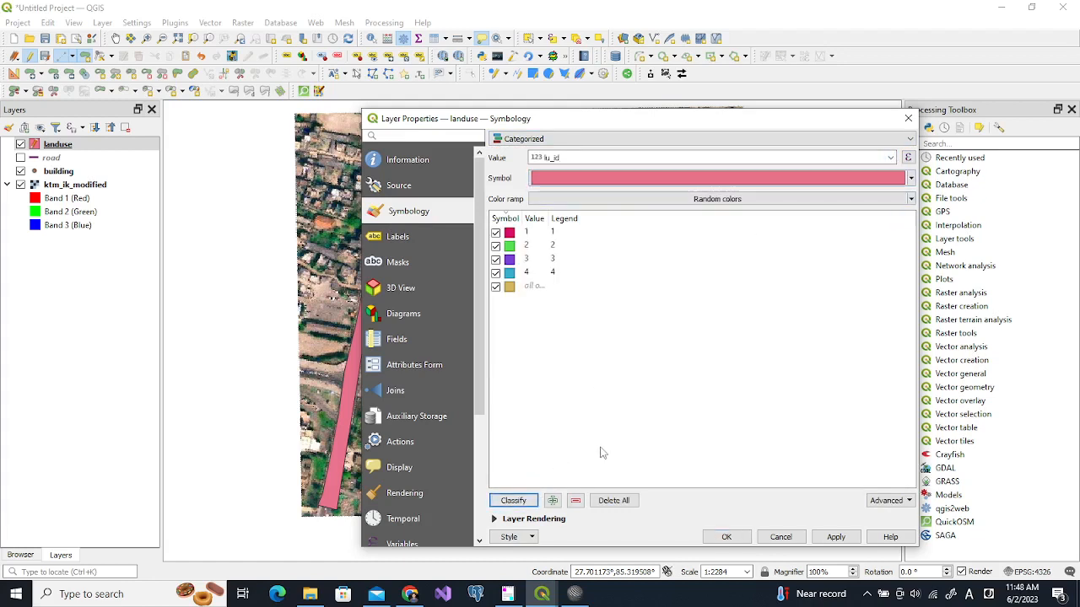
- Change the fill color of landuse class 2 to orange (#df8750)
double_click(509, 246)
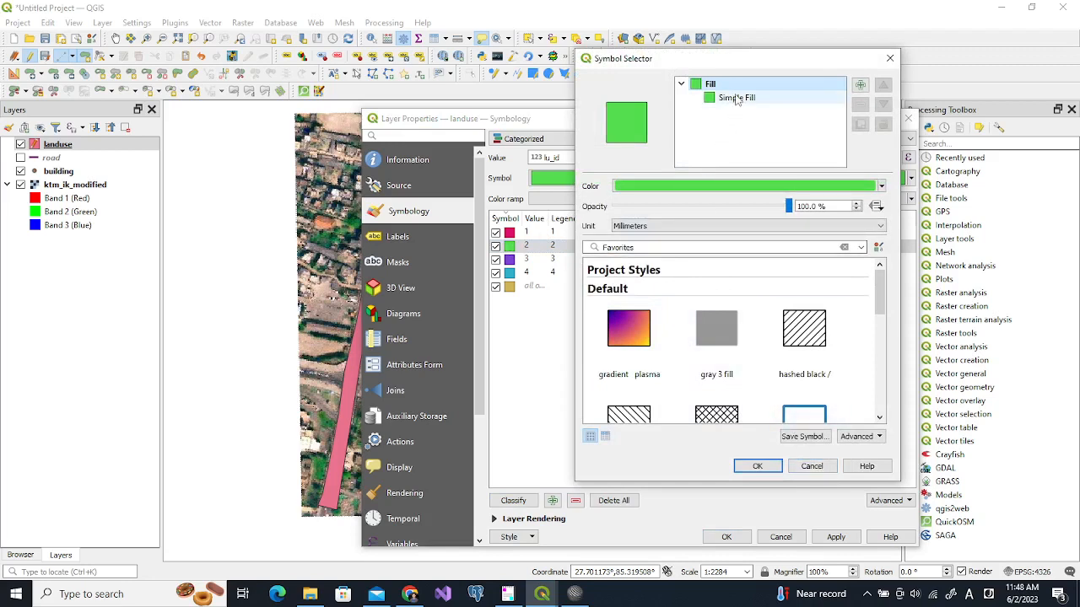
click(759, 185)
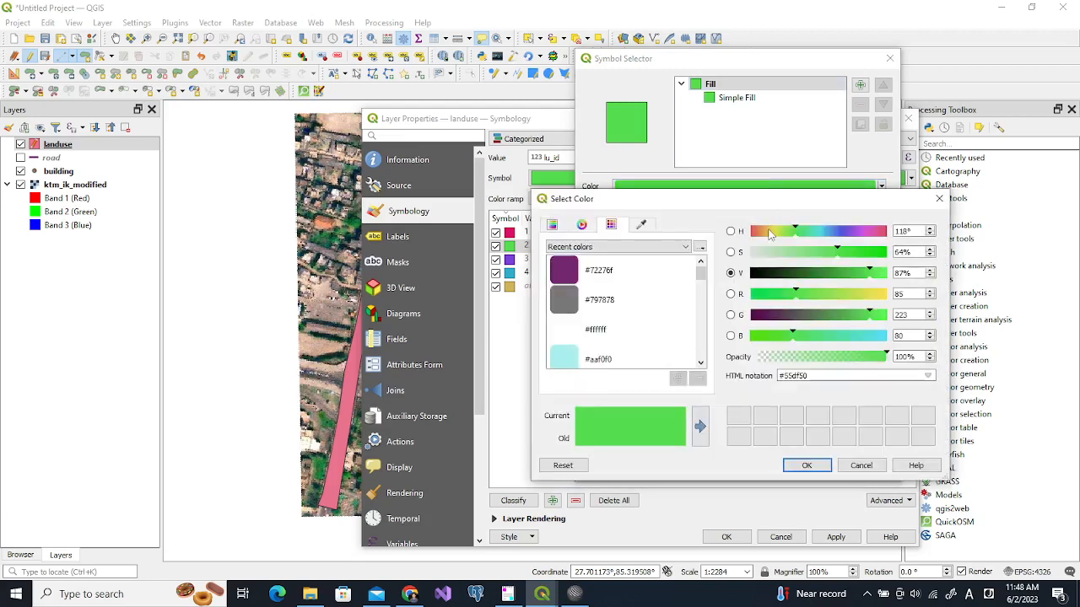
click(760, 232)
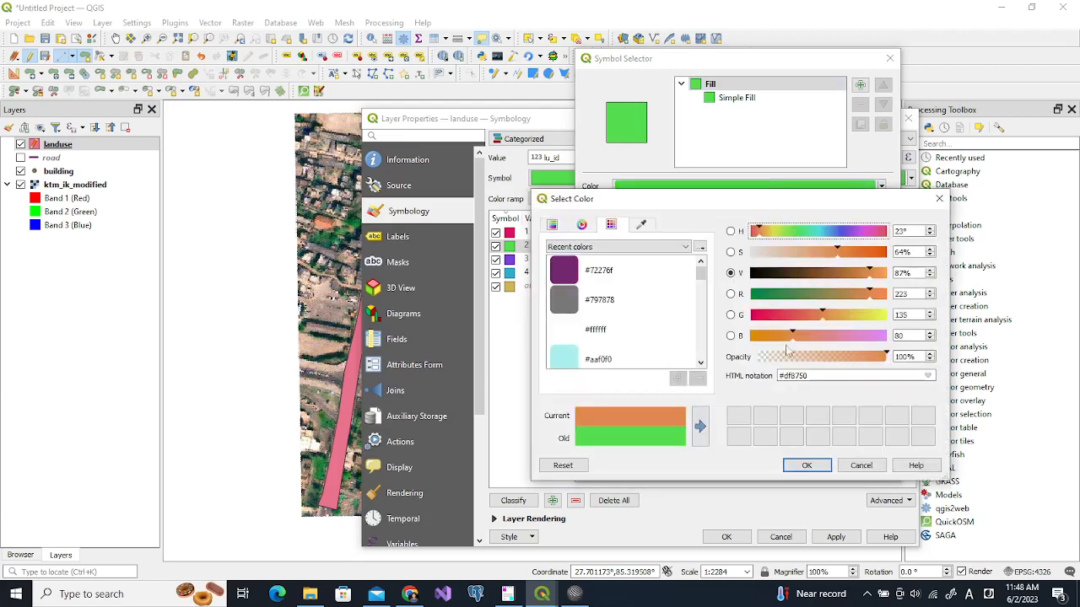
click(808, 465)
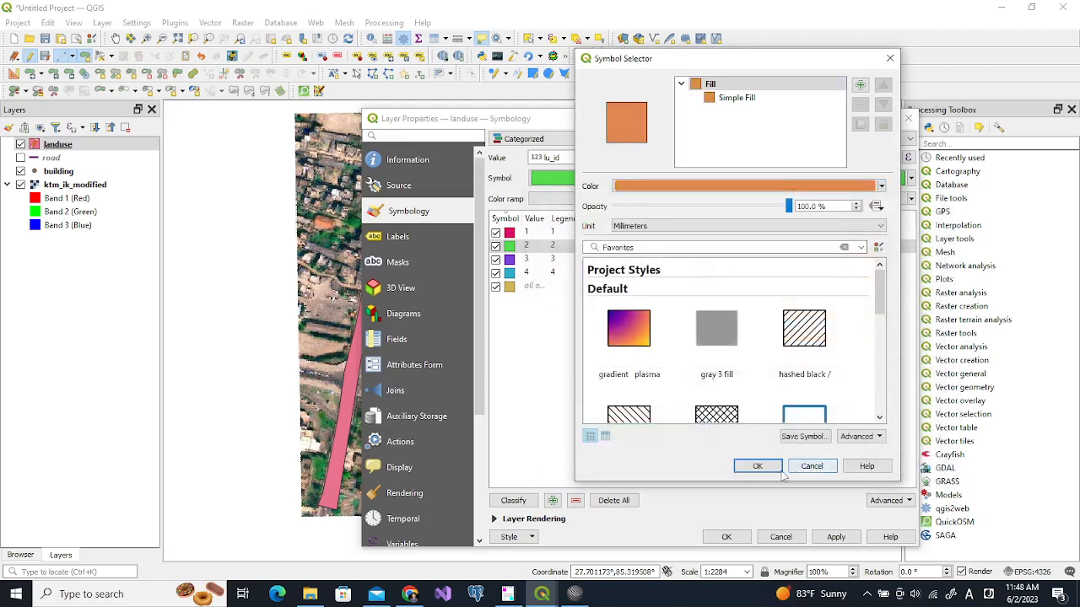
click(776, 471)
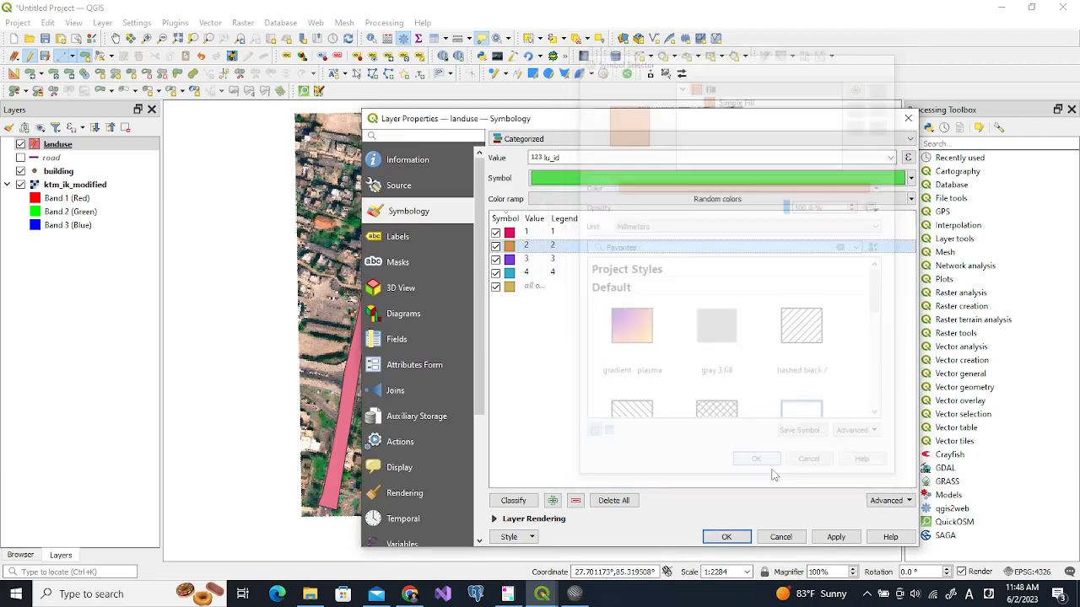
- Change the fill color of landuse class 3 to green (#46d644)
double_click(508, 261)
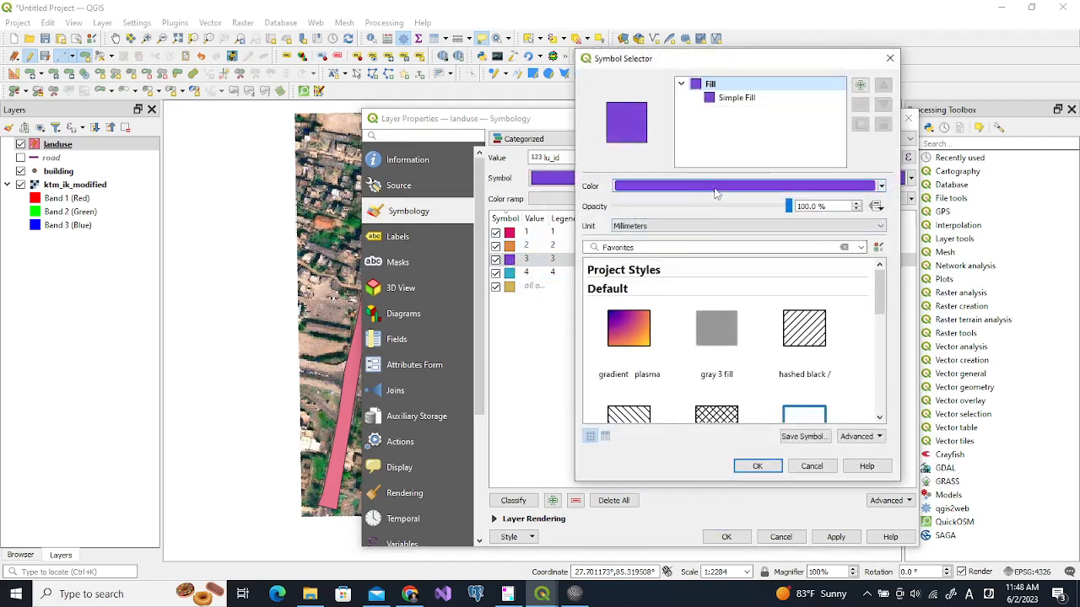
click(715, 193)
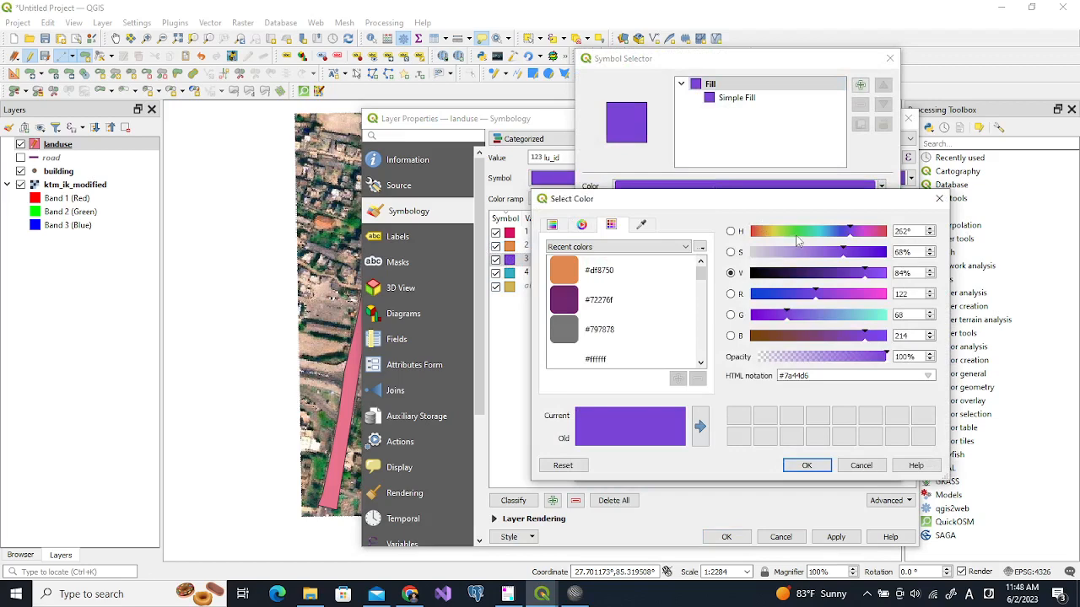
click(796, 234)
click(801, 465)
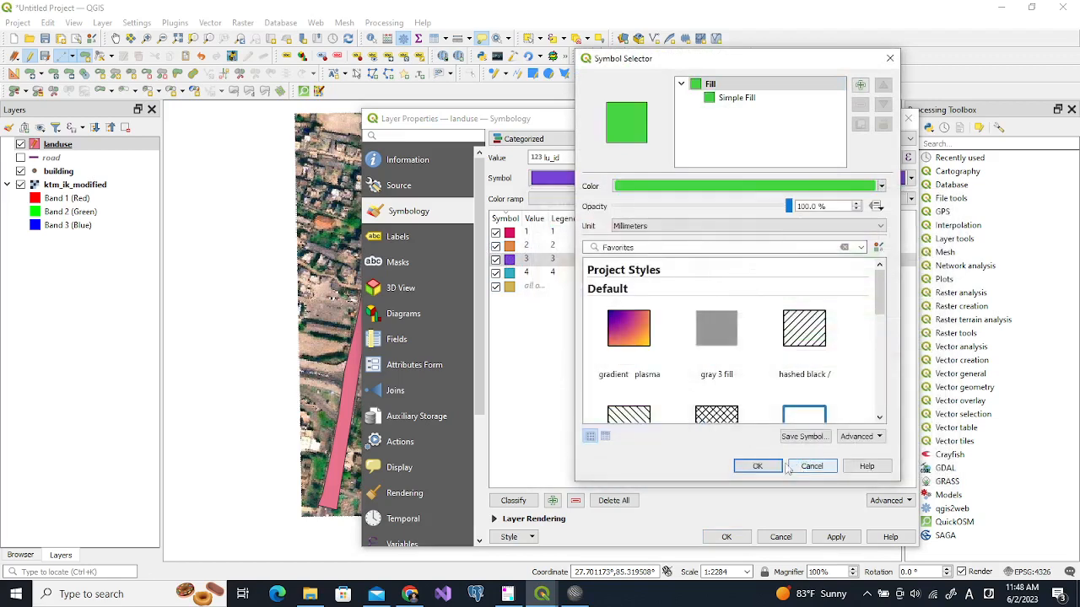
click(758, 467)
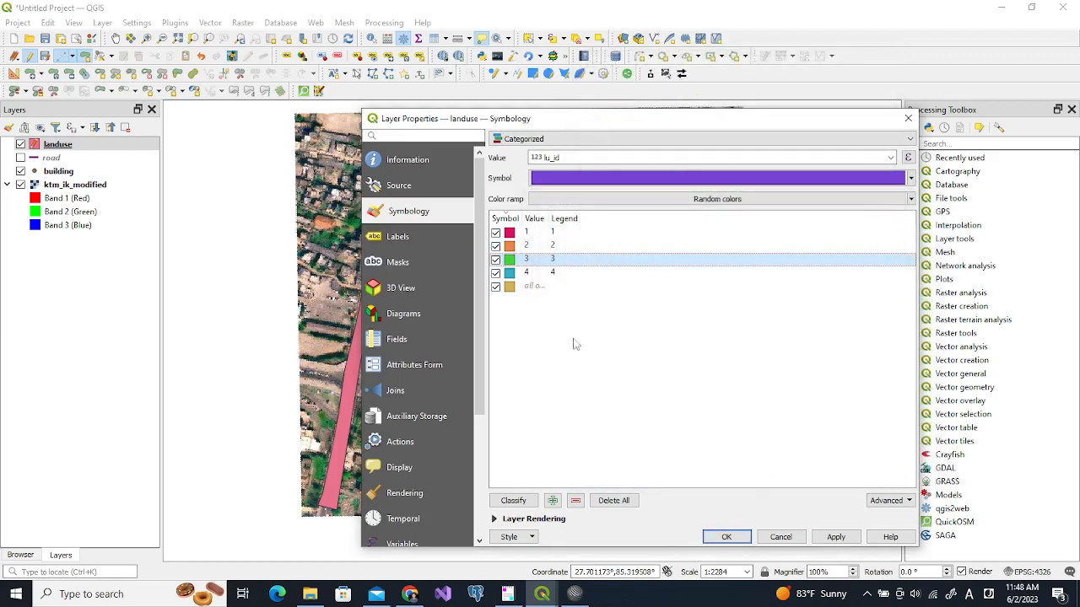
- Change the fill color of landuse class 4 to pale grey-blue (#9cc1c8) and apply the categorized style to the layer
double_click(512, 275)
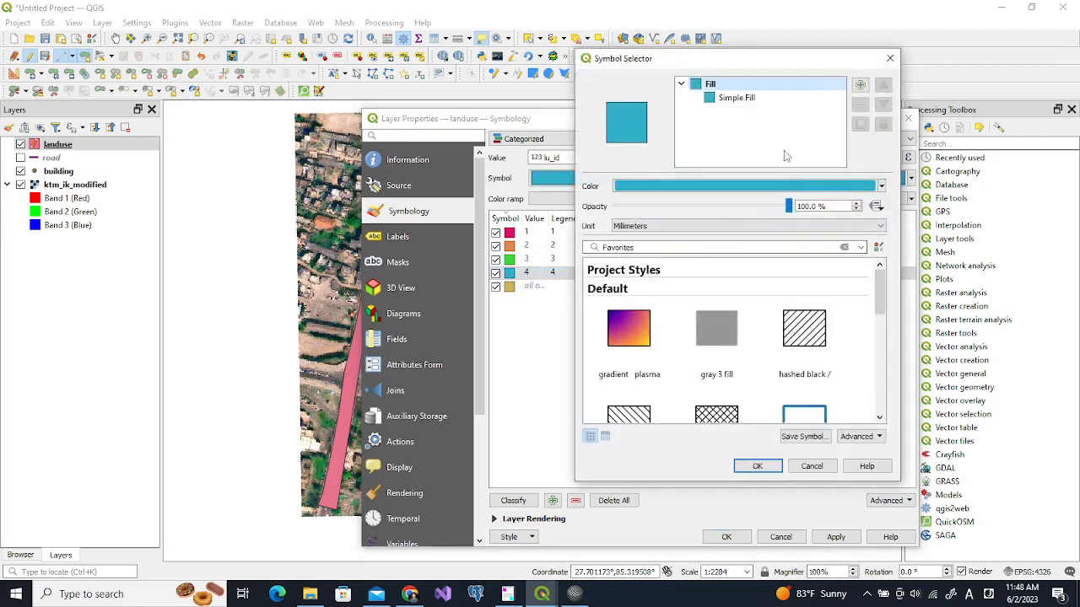
click(774, 186)
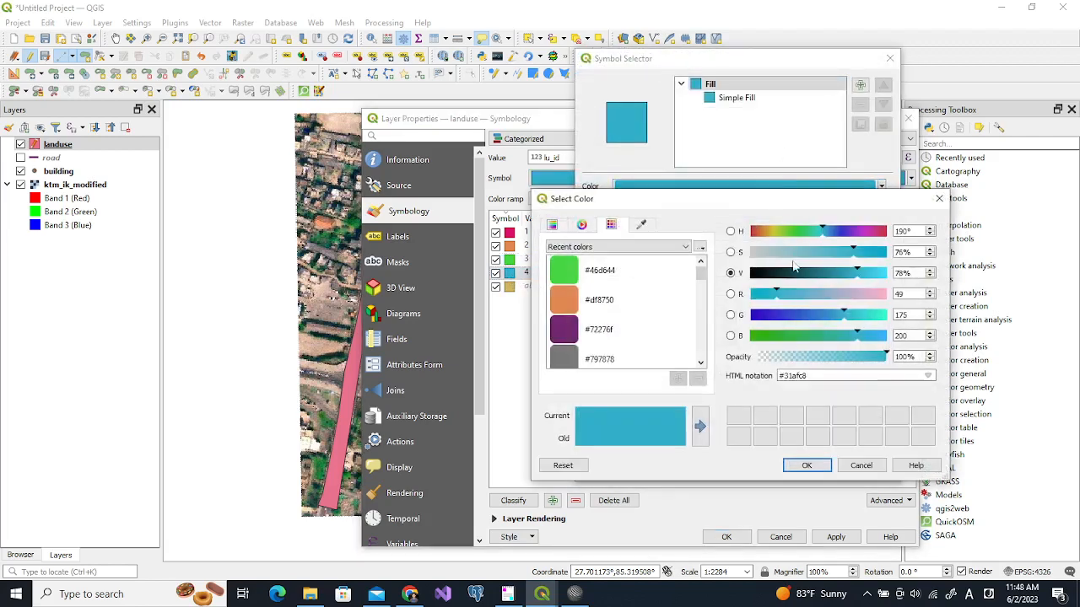
click(781, 253)
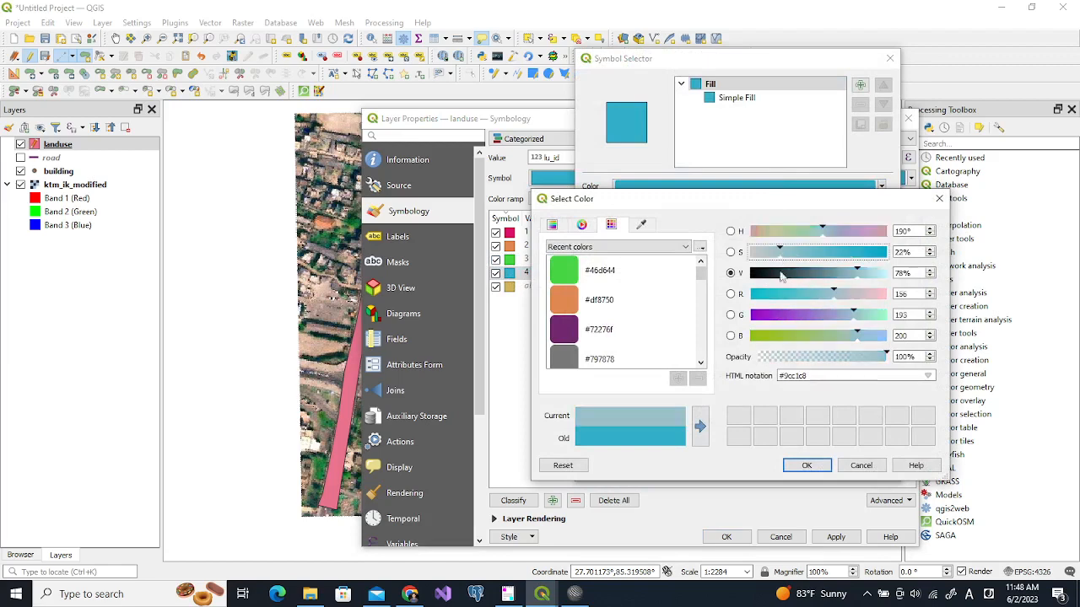
click(789, 472)
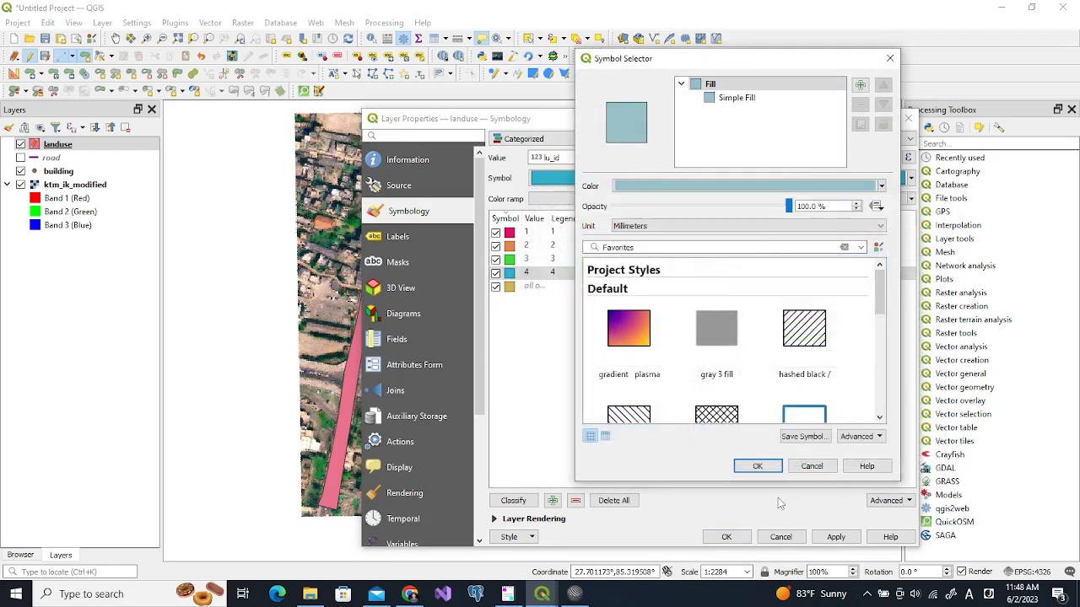
click(770, 469)
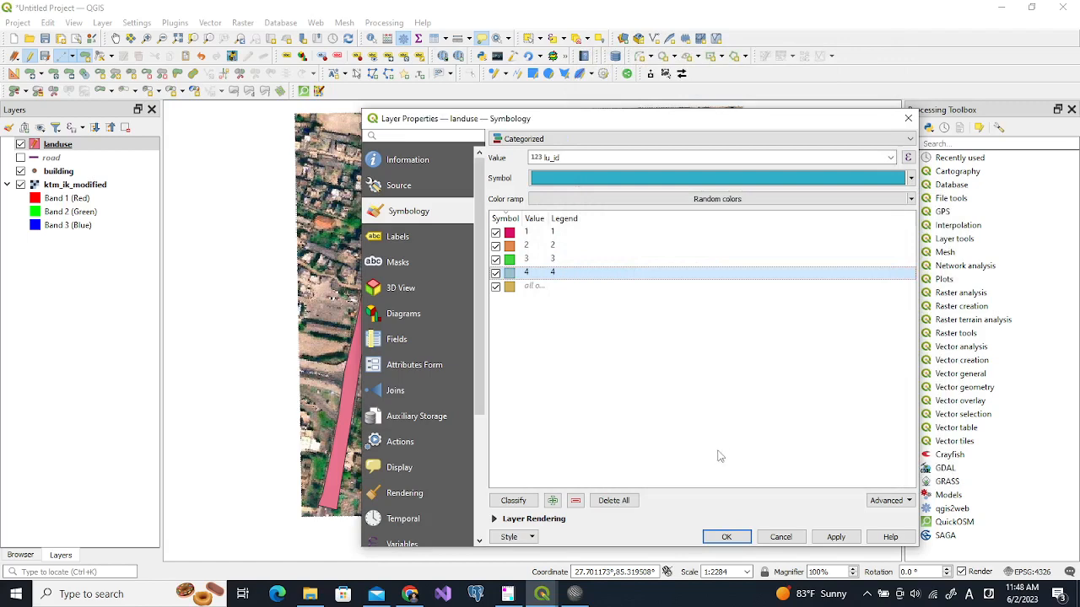
click(832, 540)
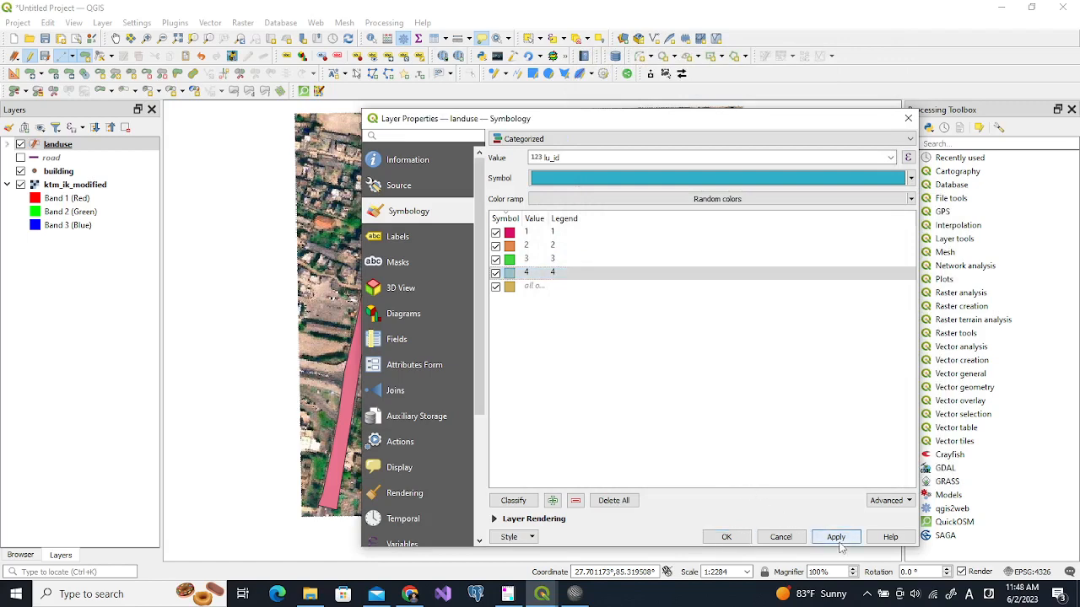
click(726, 537)
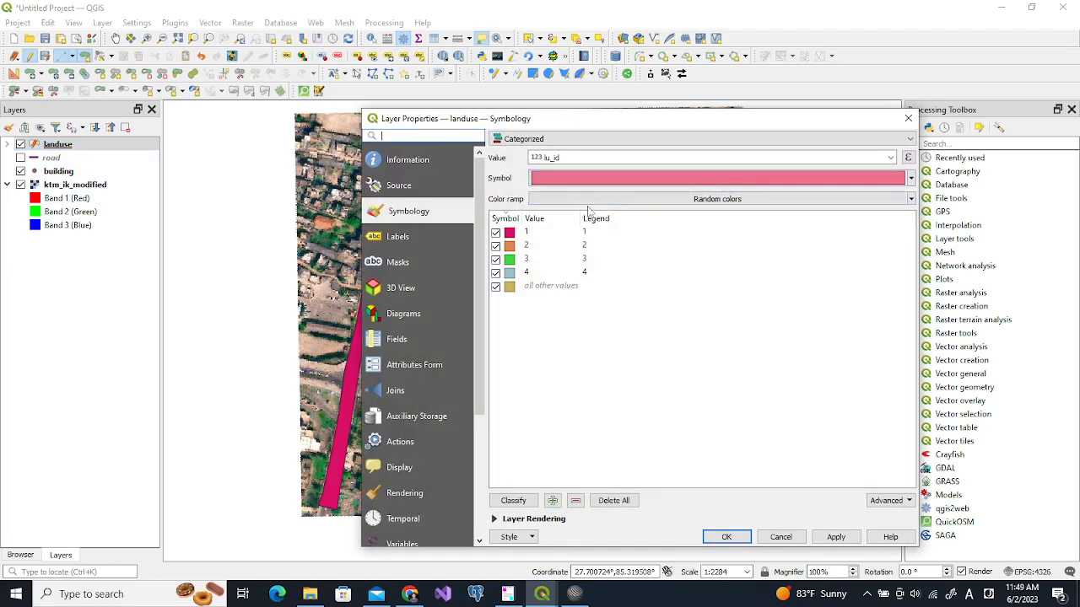
- Lower the opacity of the shared landuse fill symbol to 53.9 % for all classes and apply it
click(658, 184)
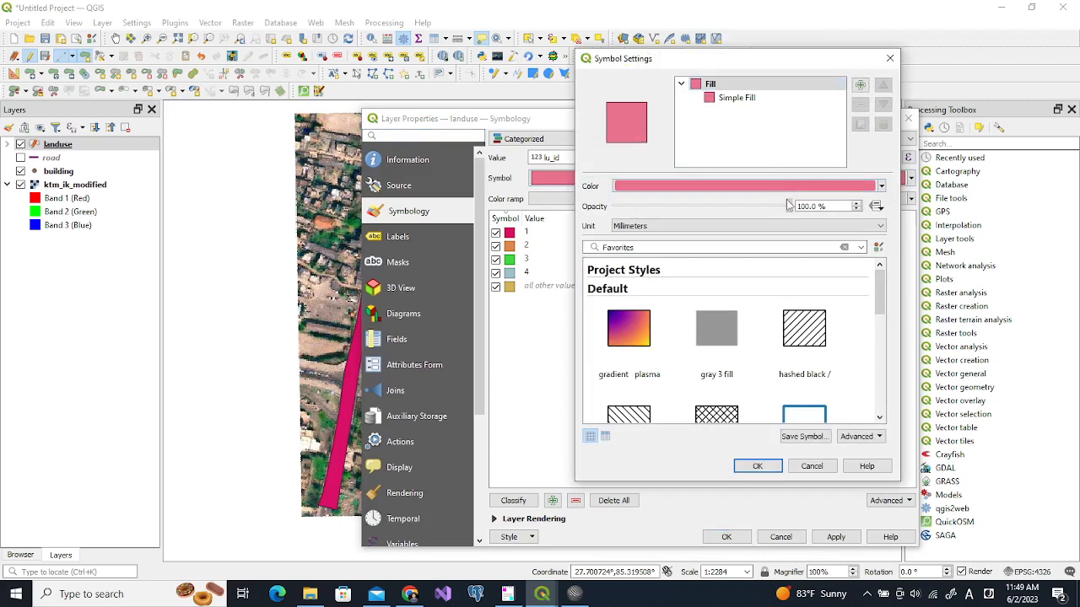
drag(787, 205, 708, 205)
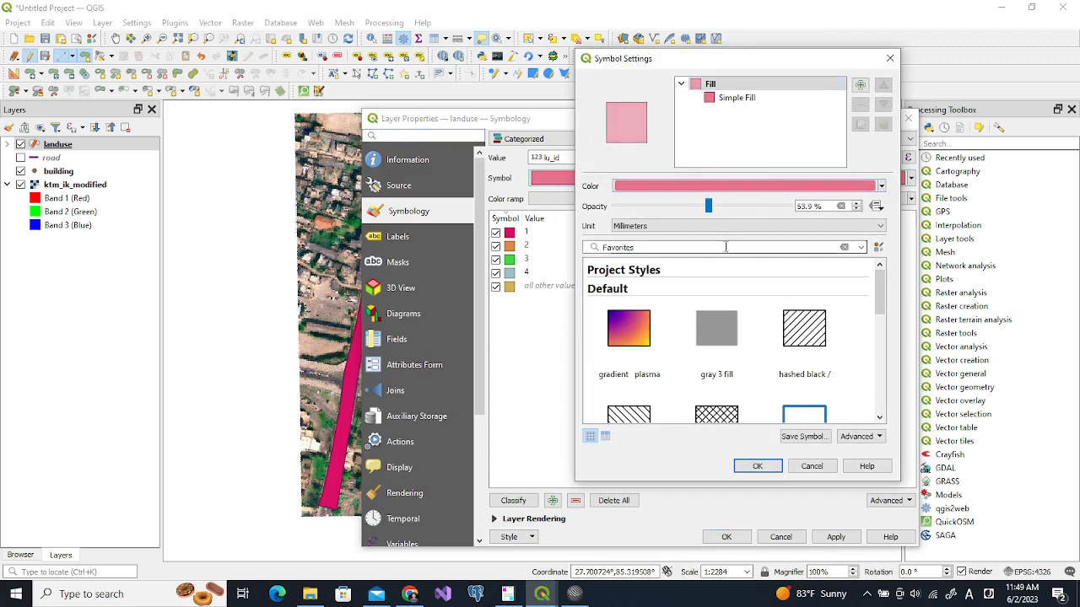
click(758, 466)
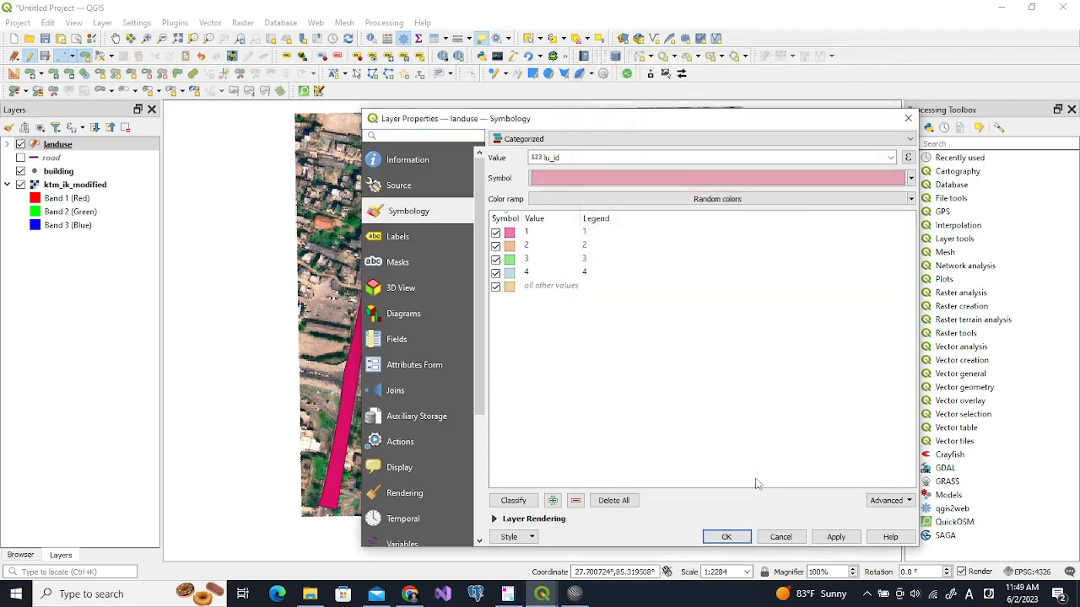
click(727, 538)
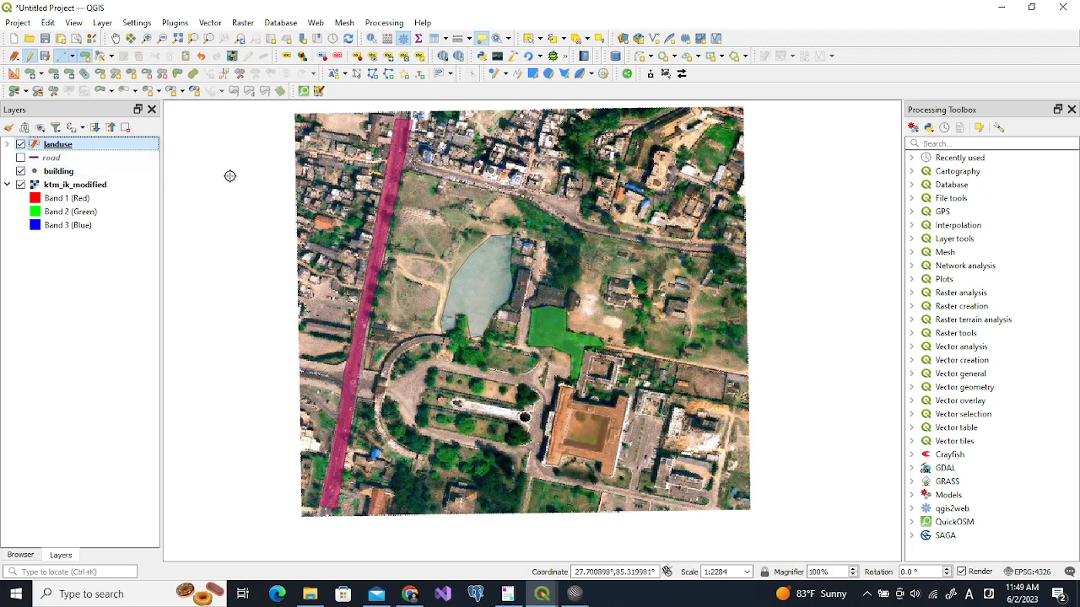
- Digitize the tree-covered strip northeast of the pale grey-blue field polygon, just south of the upper road, as a landuse polygon with lu_id 2
click(524, 228)
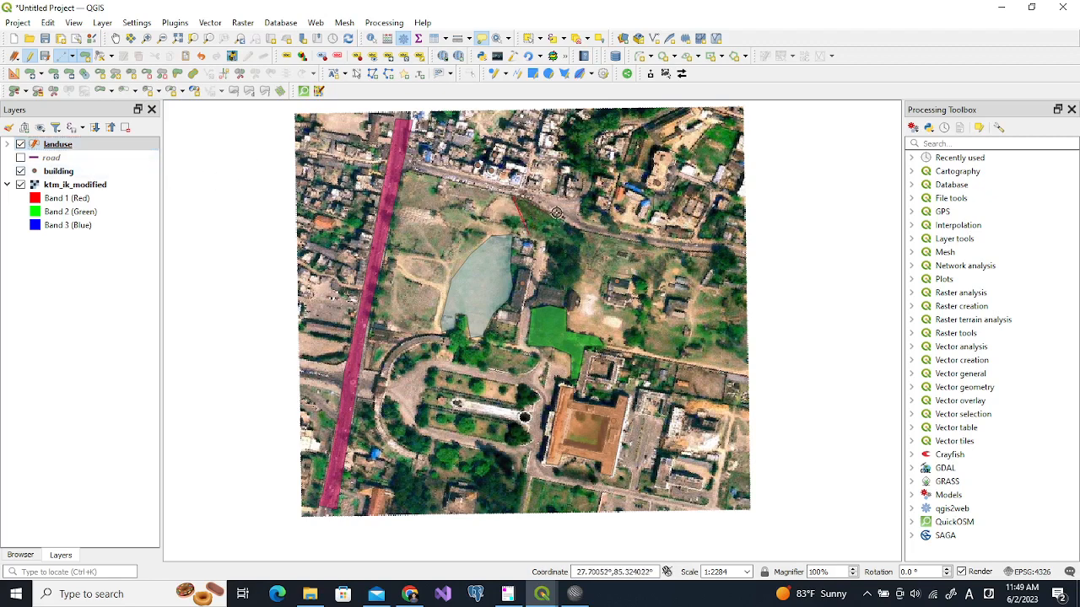
click(579, 234)
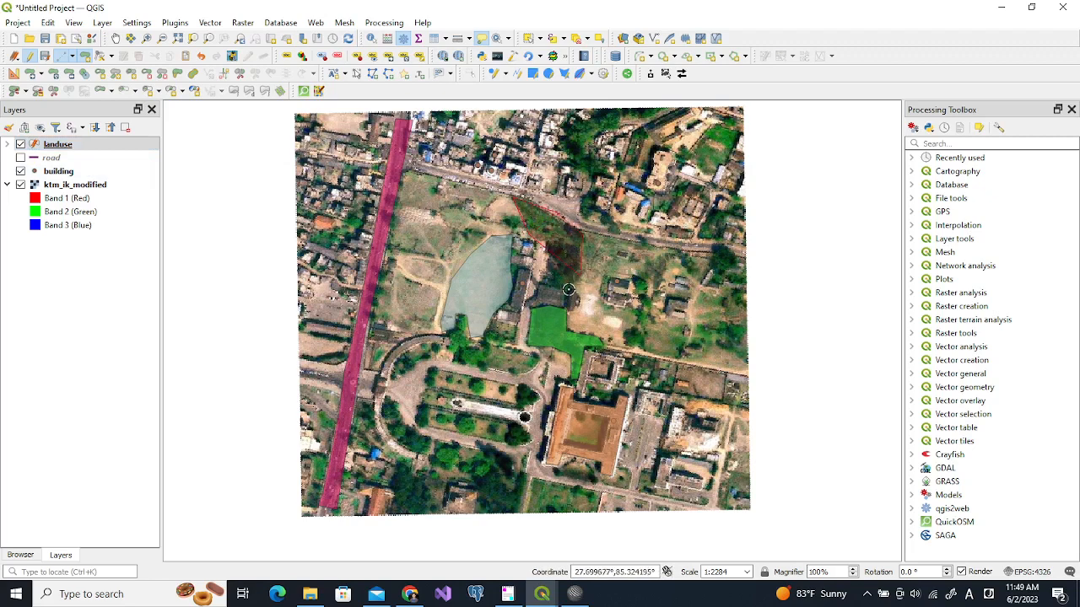
click(545, 286)
right_click(561, 242)
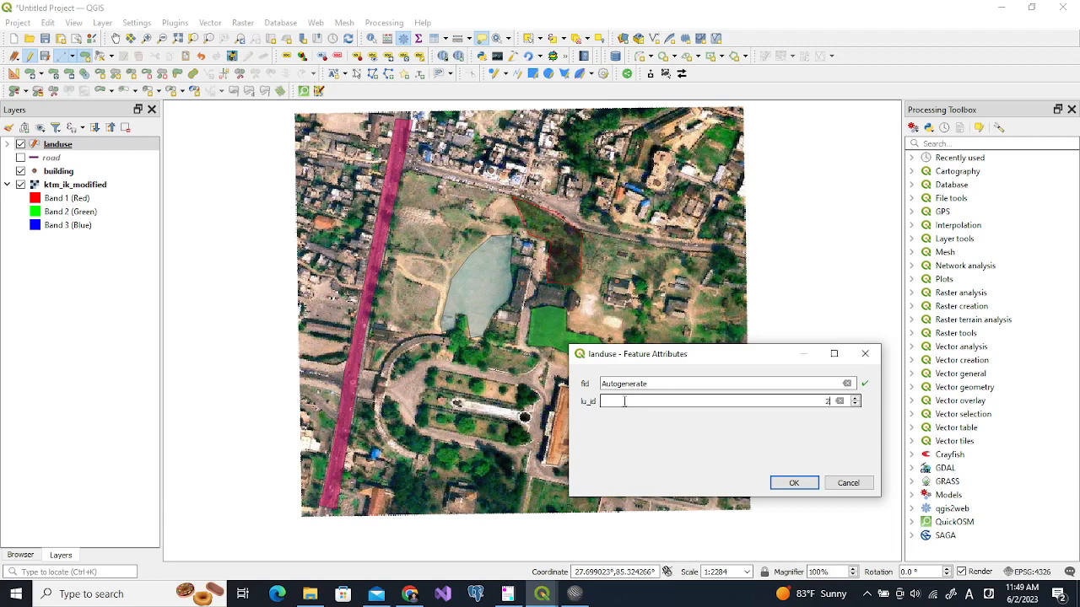
click(790, 481)
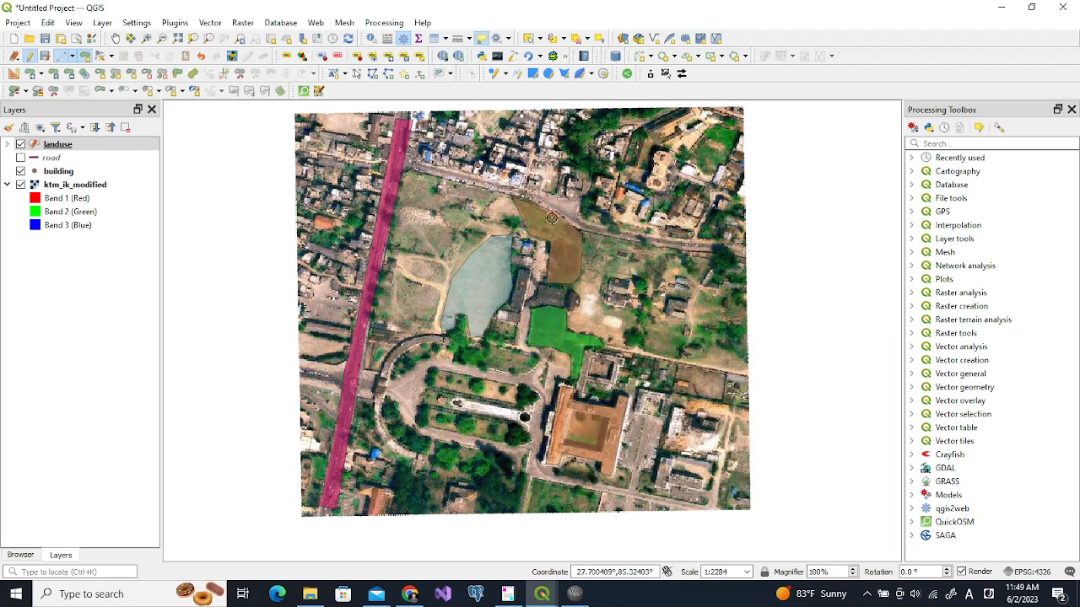
- Change the lu_id of the fifth landuse feature to 3 in the layer's attribute table
click(434, 39)
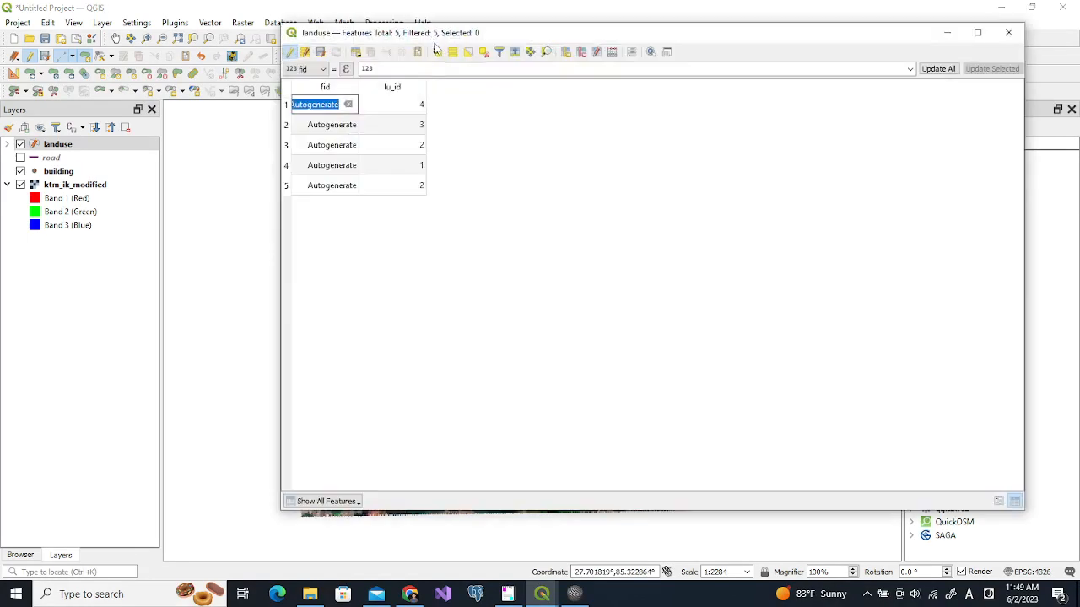
double_click(421, 185)
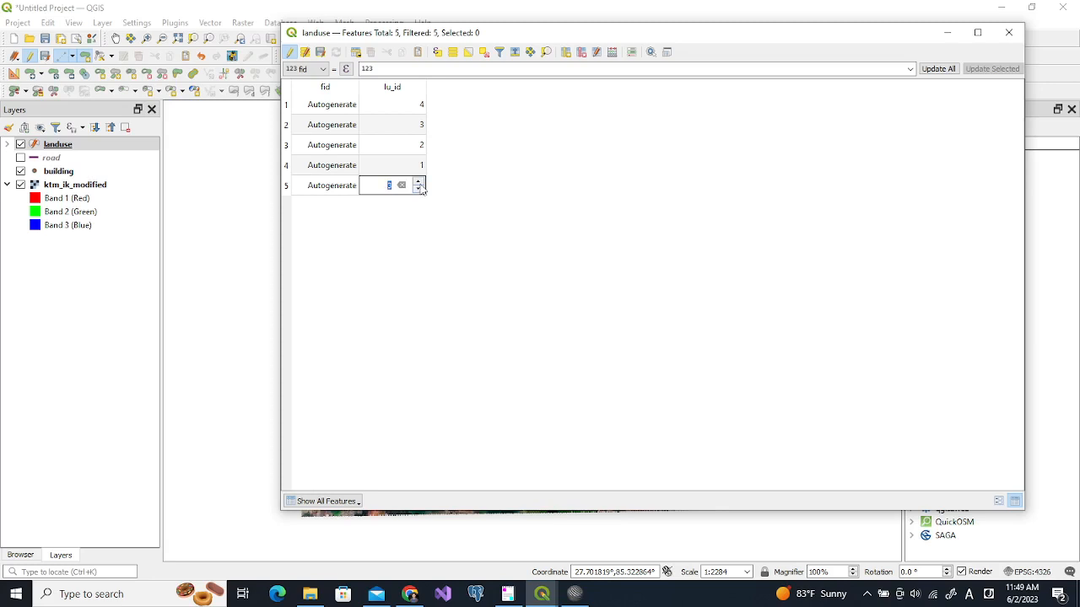
click(646, 334)
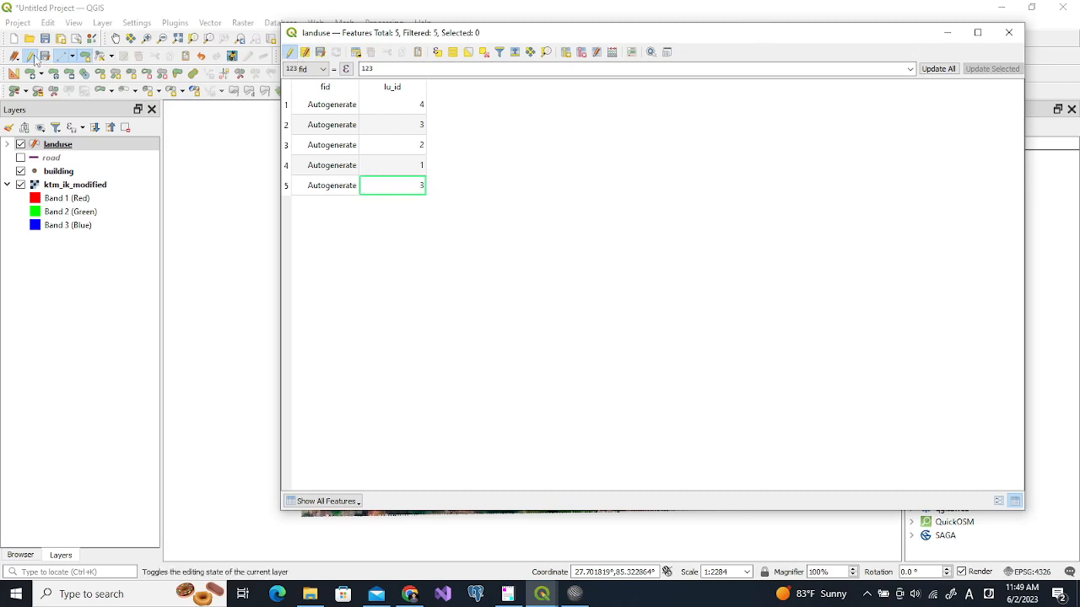
- Stop editing the landuse layer, saving its changes, and close the attribute table
click(289, 51)
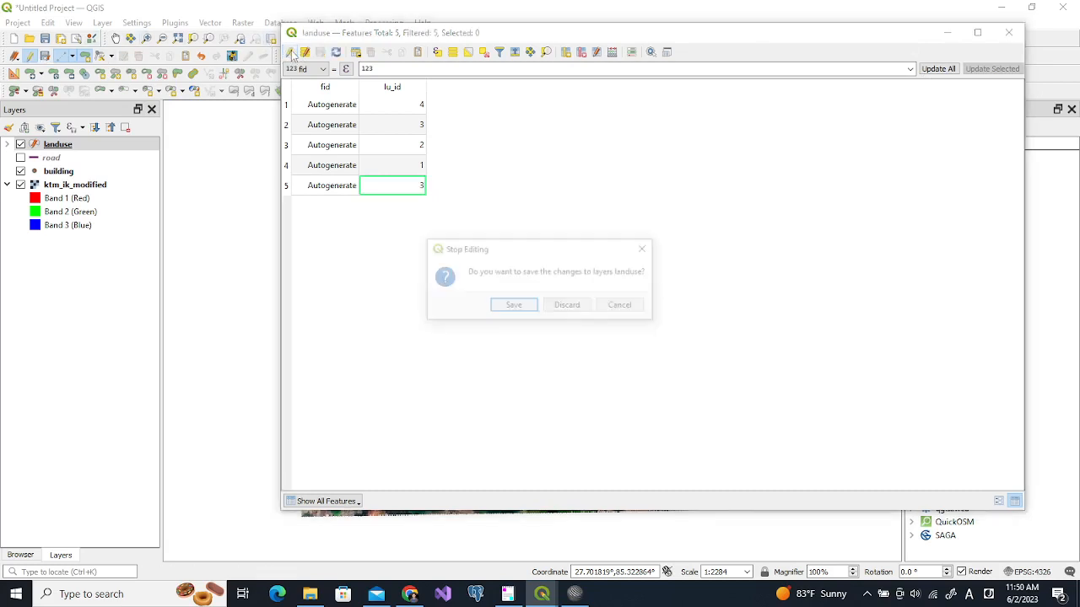
click(512, 306)
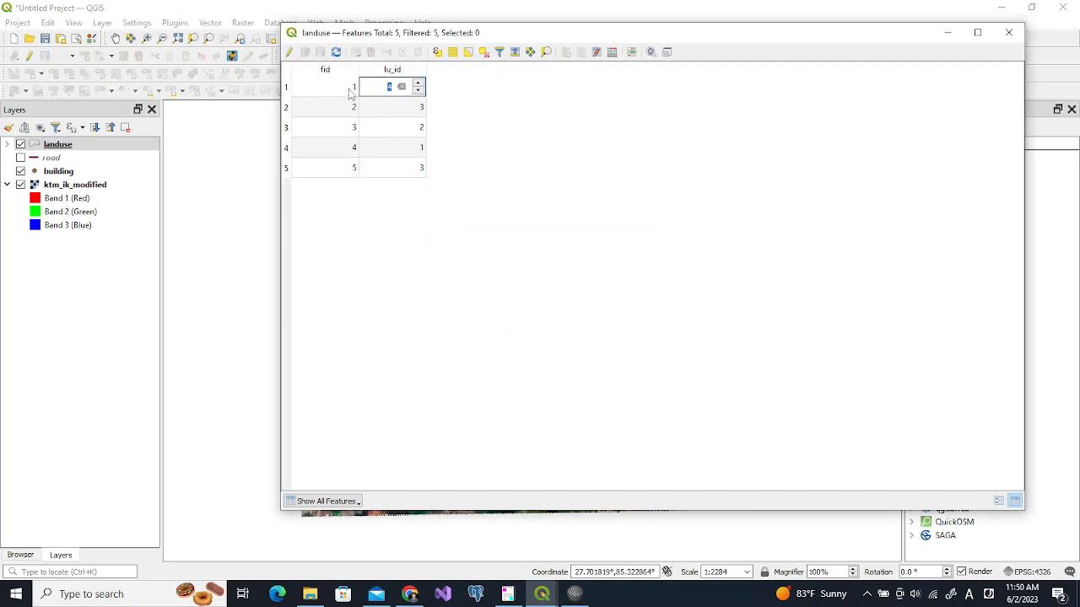
click(1009, 34)
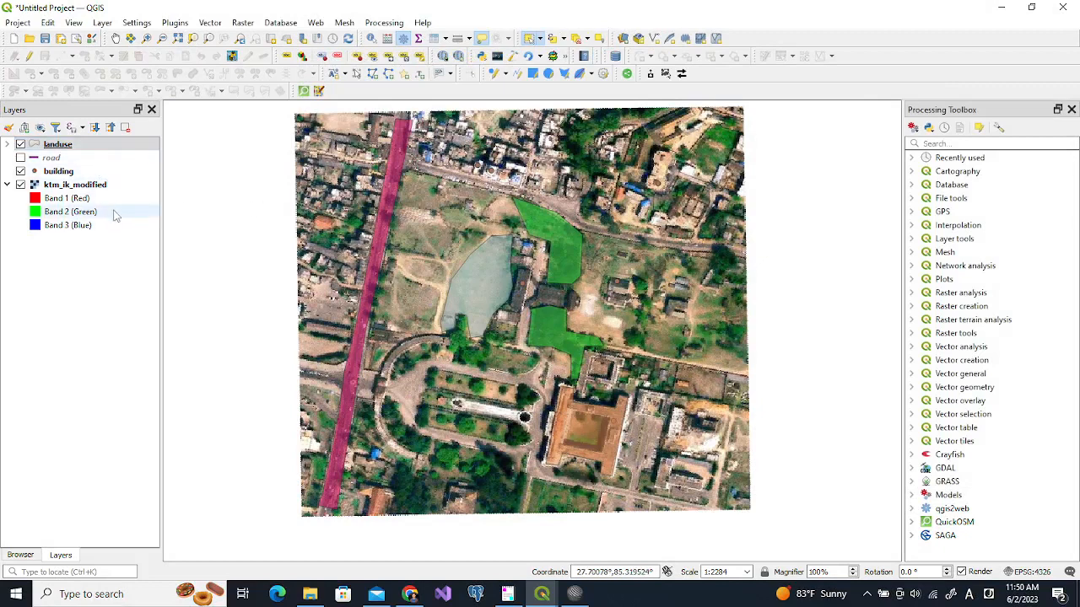
click(108, 148)
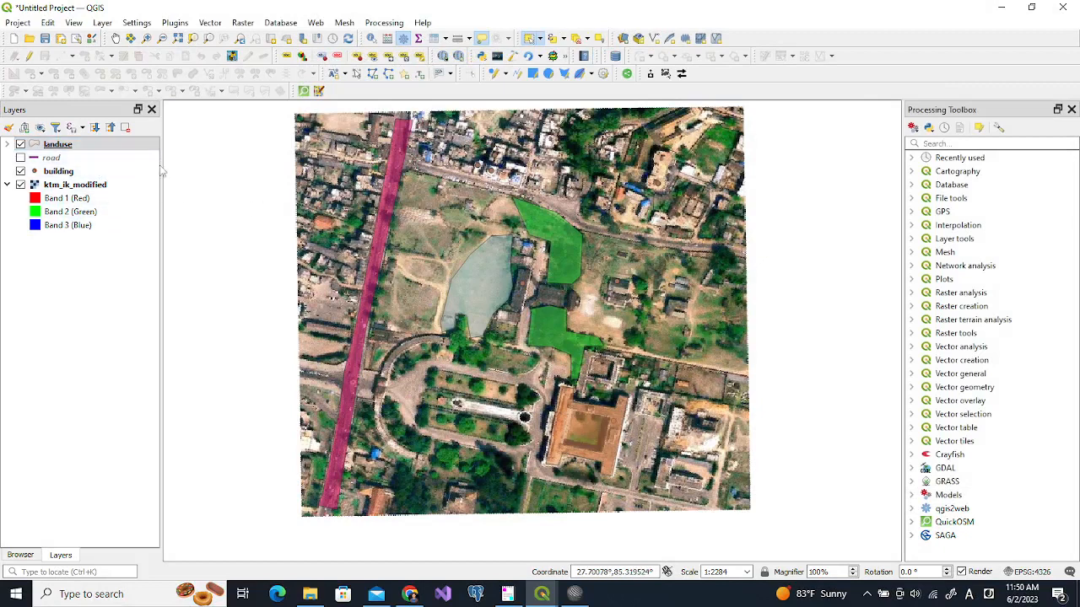